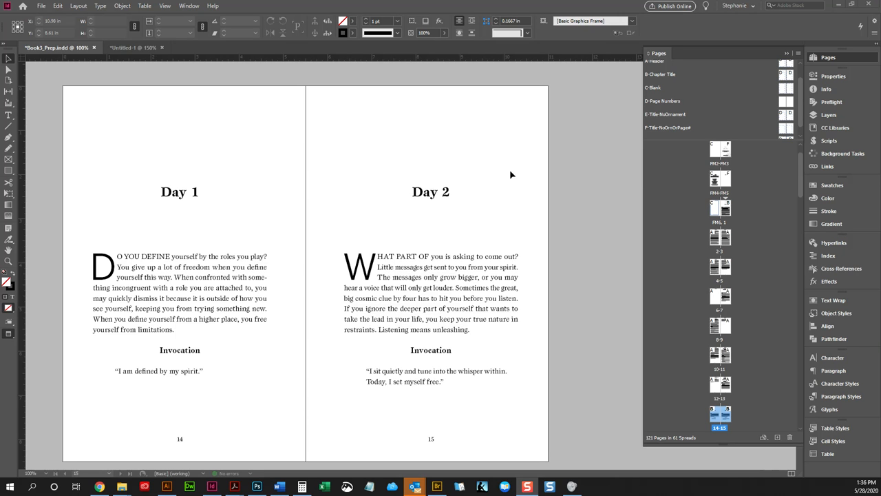
- Open the drop cap and nested style settings of the FirstParaDropCap paragraph style used by the Day 2 body paragraph
{"action": "left_click", "coordinate": [8, 115]}
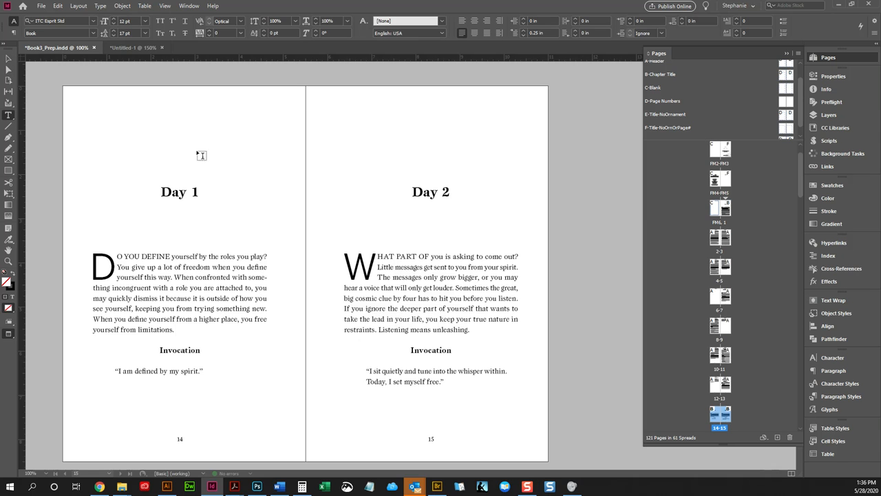
{"action": "left_click", "coordinate": [460, 297]}
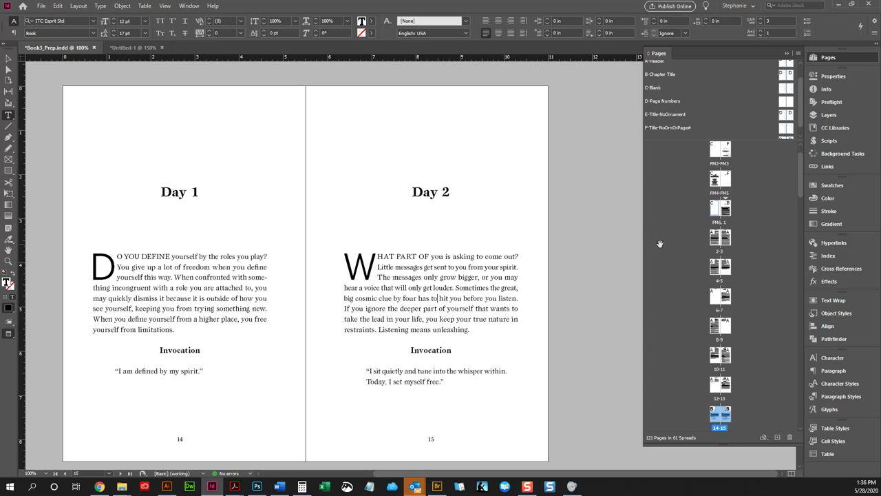
{"action": "left_click", "coordinate": [832, 398]}
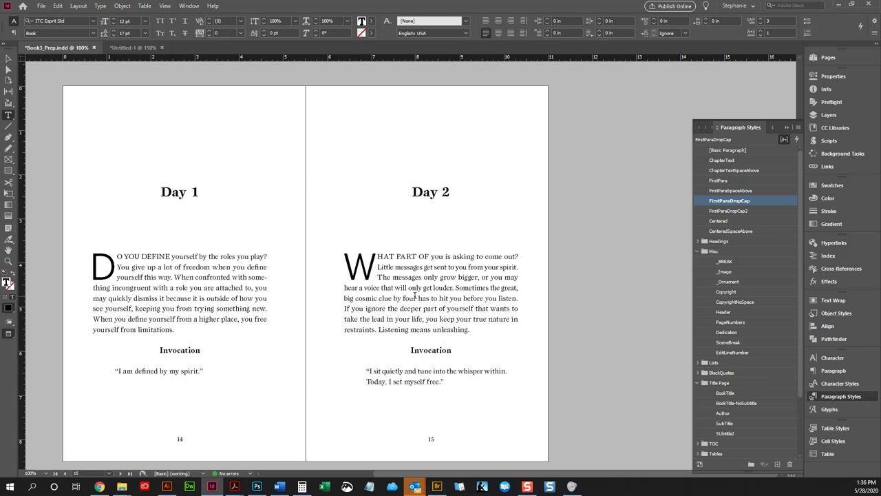
{"action": "right_click", "coordinate": [747, 203]}
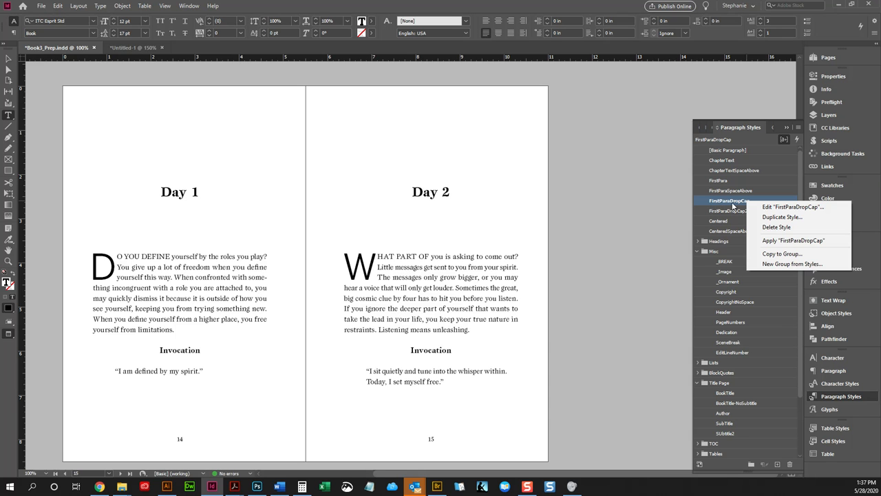
{"action": "left_click", "coordinate": [774, 208]}
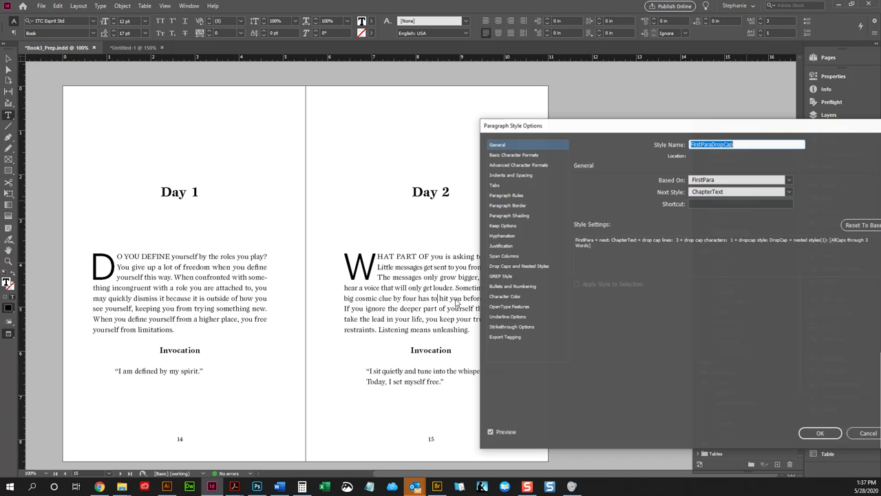
{"action": "left_click_drag", "start_coordinate": [630, 126], "coordinate": [454, 98]}
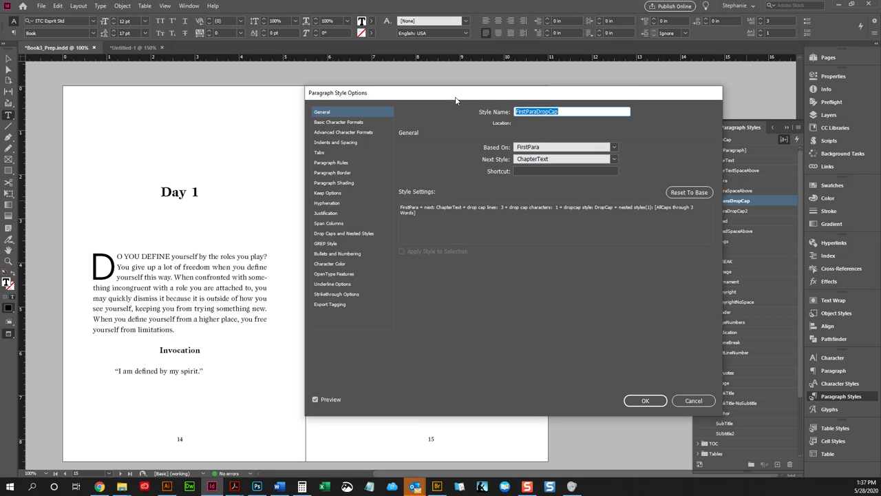
{"action": "left_click", "coordinate": [343, 233]}
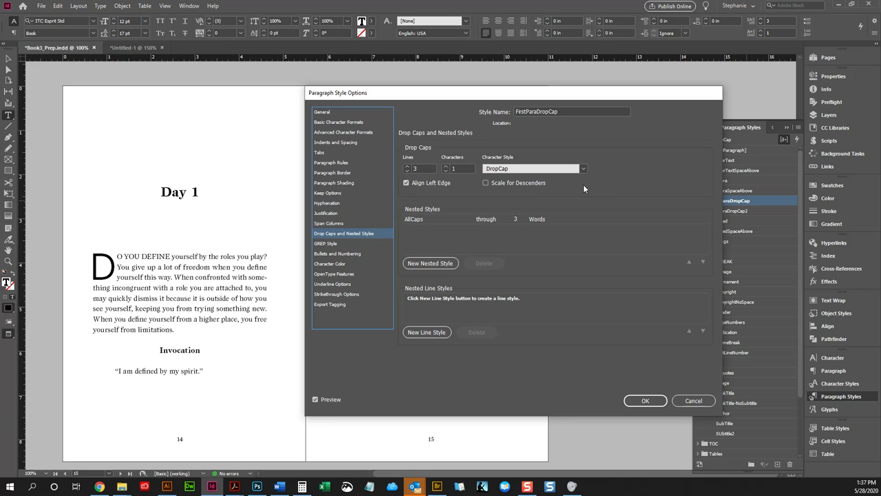
- Try drop cap heights of 2 and 1 lines in FirstParaDropCap, ending with a height of 6 lines
{"action": "left_click", "coordinate": [407, 170]}
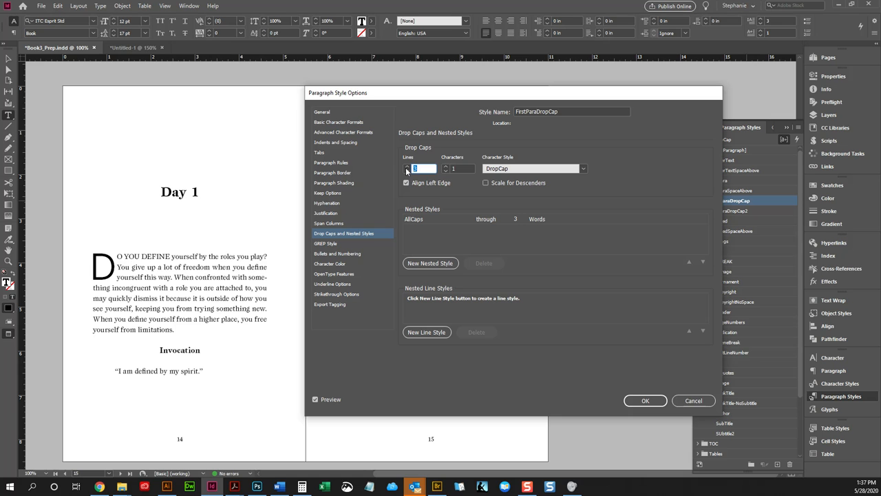
{"action": "left_click", "coordinate": [406, 170]}
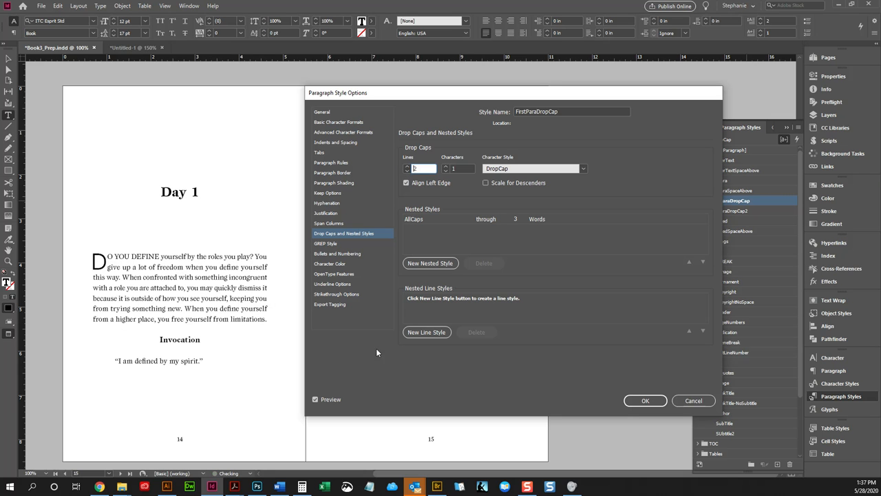
{"action": "left_click", "coordinate": [407, 170]}
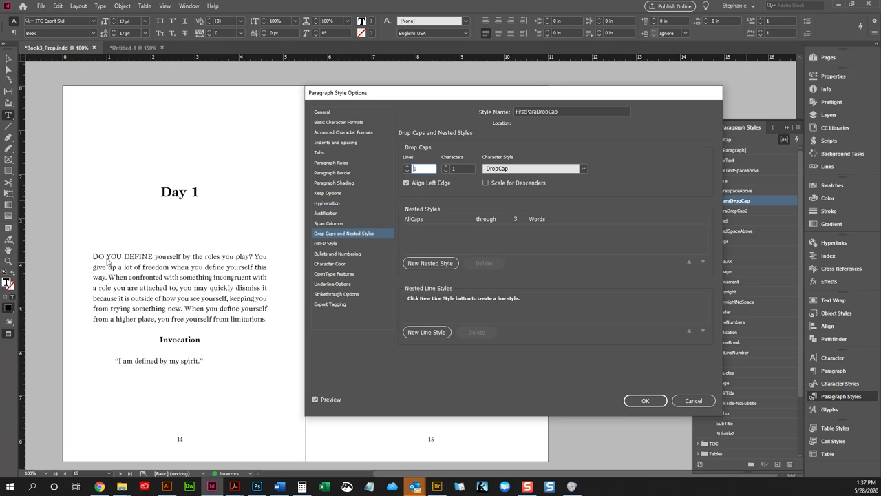
{"action": "left_click", "coordinate": [407, 165]}
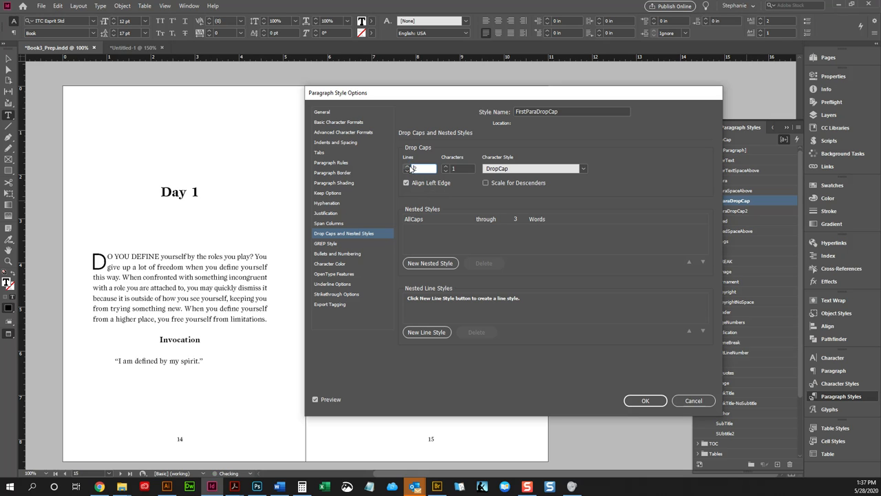
{"action": "left_click", "coordinate": [407, 166]}
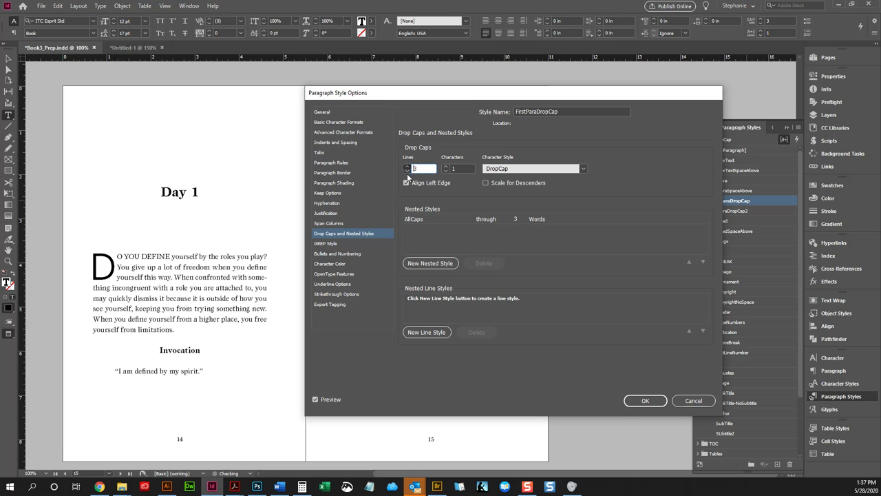
{"action": "left_click", "coordinate": [407, 166]}
{"action": "left_click", "coordinate": [407, 166]}
{"action": "left_click", "coordinate": [407, 166]}
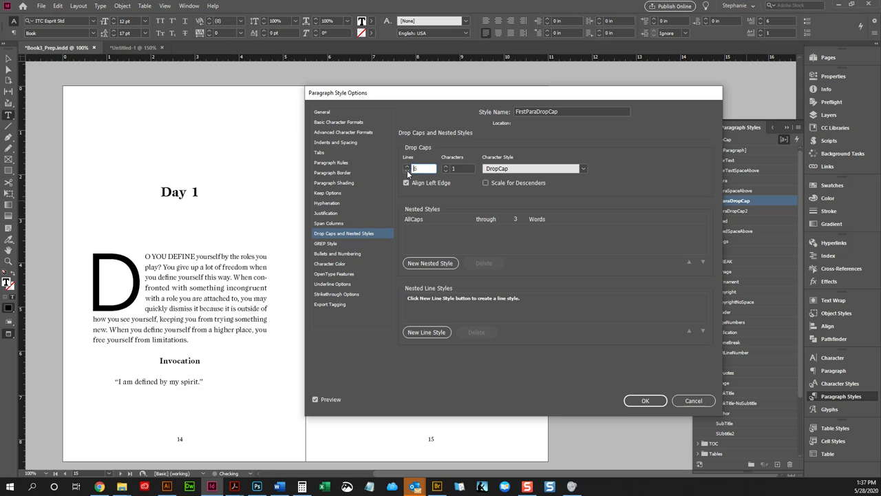
- Try a two-character drop cap, return it to one character and set the drop cap height to 4 lines
{"action": "left_click", "coordinate": [445, 166]}
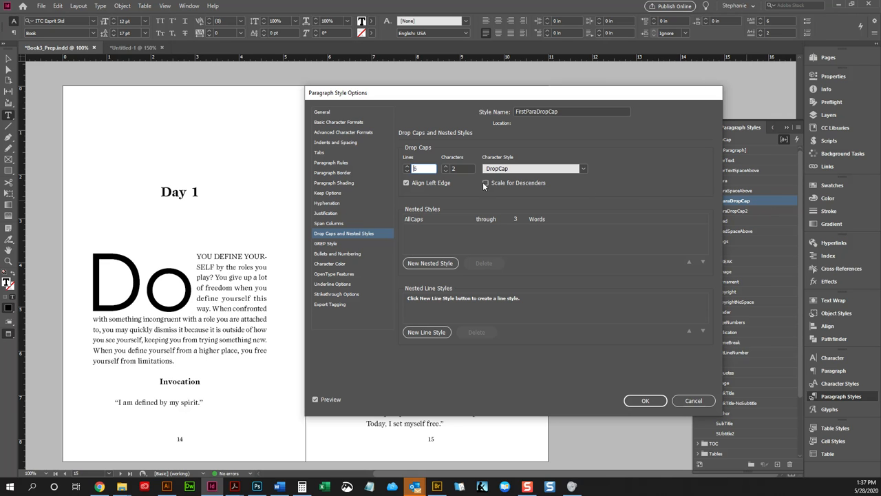
{"action": "left_click", "coordinate": [446, 171]}
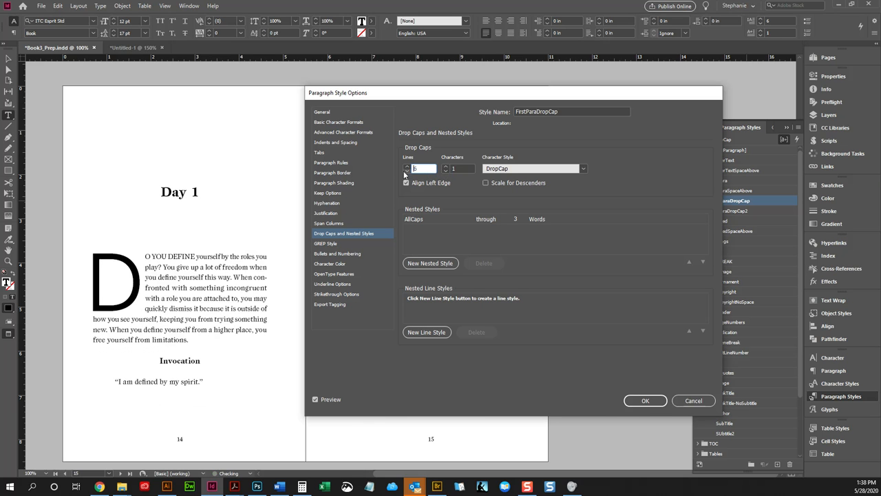
{"action": "left_click", "coordinate": [407, 171]}
{"action": "left_click", "coordinate": [407, 171]}
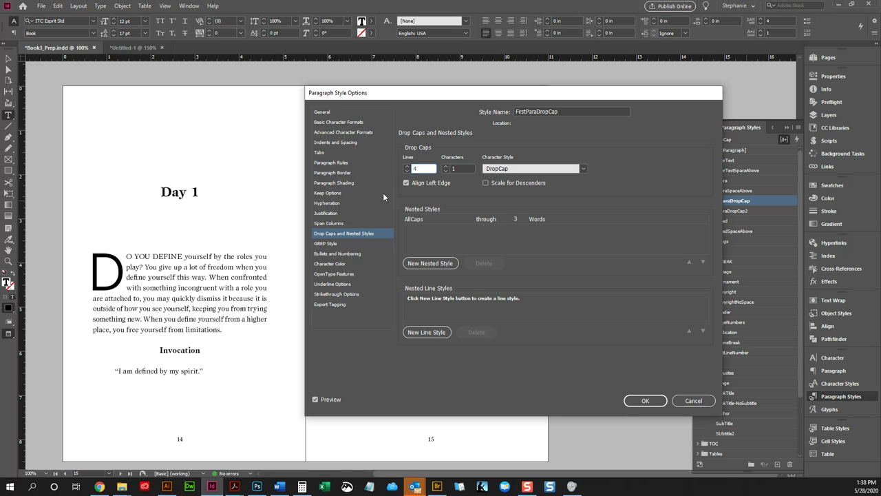
{"action": "left_click", "coordinate": [339, 122]}
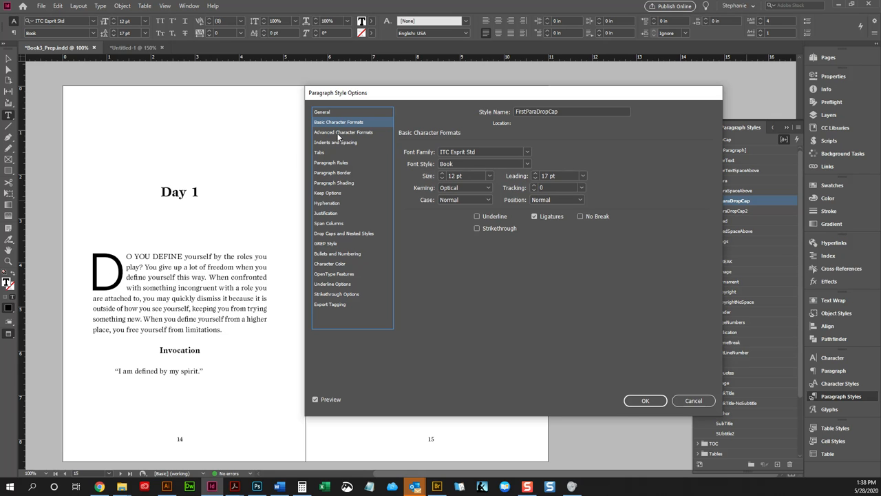
{"action": "left_click", "coordinate": [344, 234]}
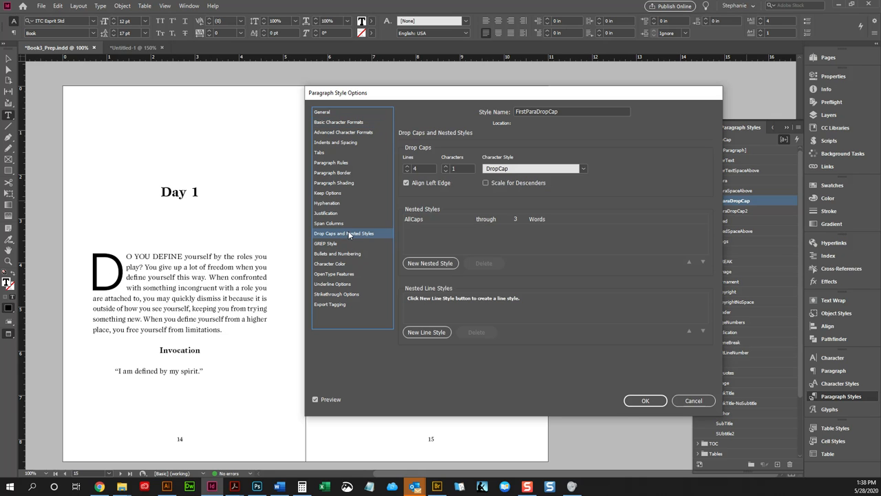
- Delete the nested style that applies AllCaps through 3 words from the FirstParaDropCap paragraph style
{"action": "left_click_drag", "start_coordinate": [709, 93], "coordinate": [643, 88]}
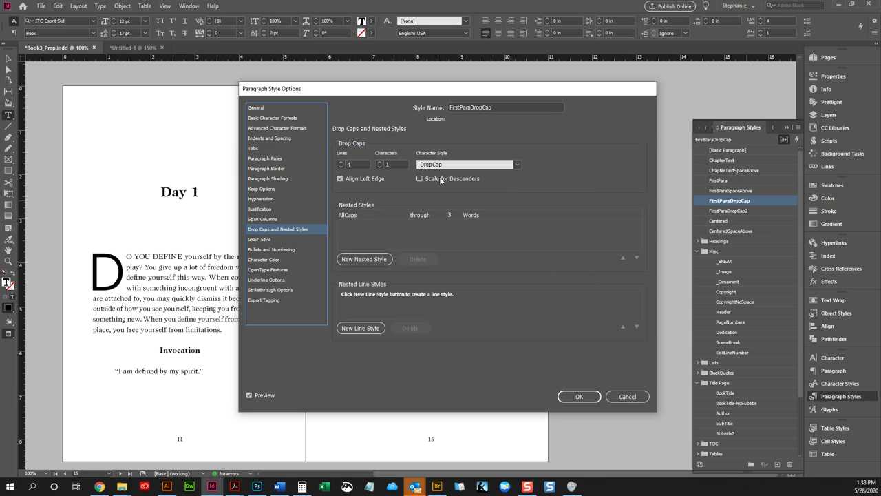
{"action": "left_click", "coordinate": [347, 214]}
{"action": "left_click", "coordinate": [364, 217]}
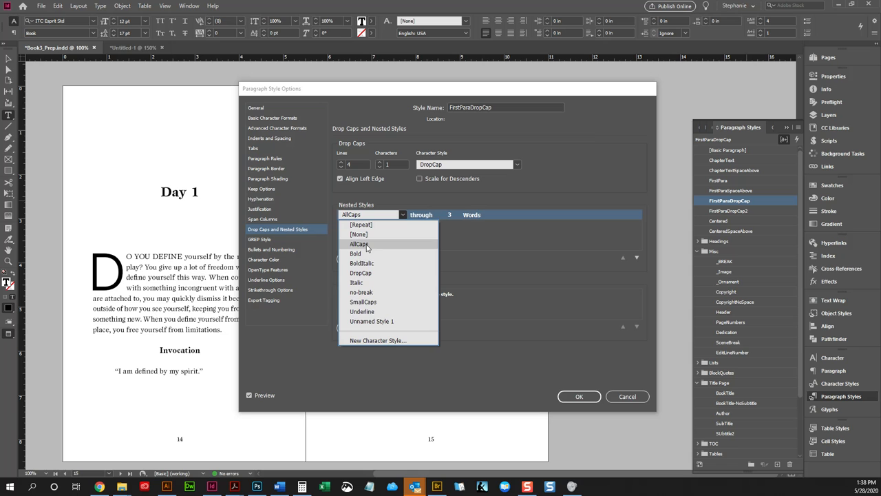
{"action": "left_click", "coordinate": [360, 245]}
{"action": "left_click", "coordinate": [474, 215]}
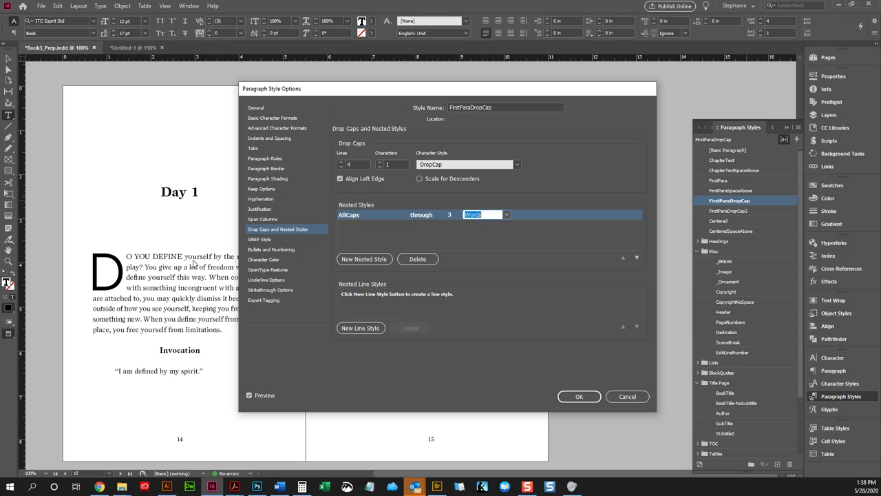
{"action": "left_click", "coordinate": [417, 259]}
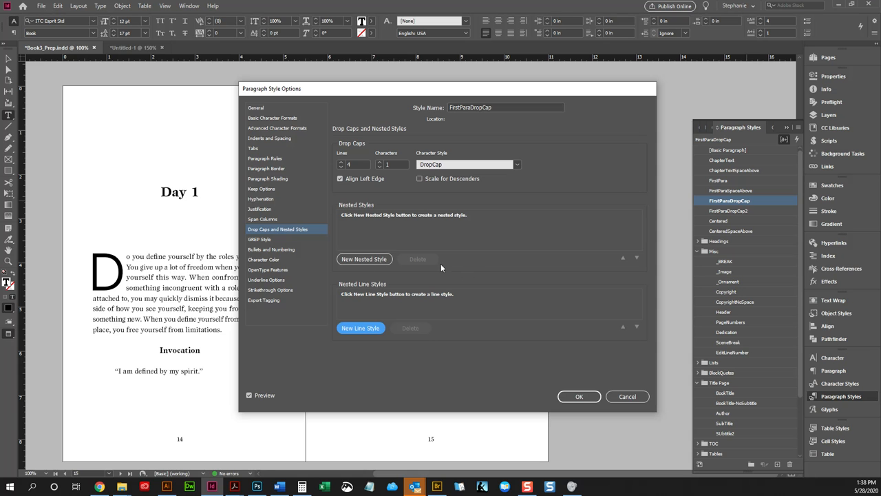
{"action": "left_click", "coordinate": [579, 396]}
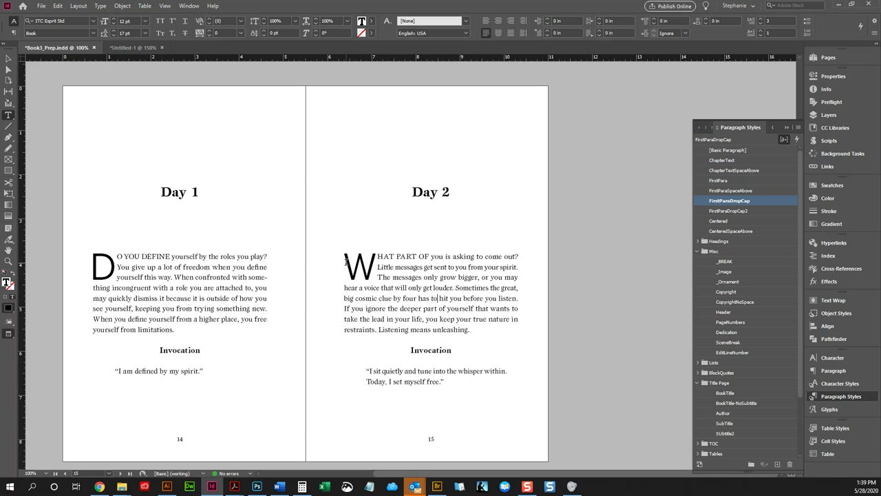
- Check which character style formats the capitalised opening words of the Day 2 paragraph
{"action": "left_click_drag", "start_coordinate": [429, 257], "coordinate": [376, 256]}
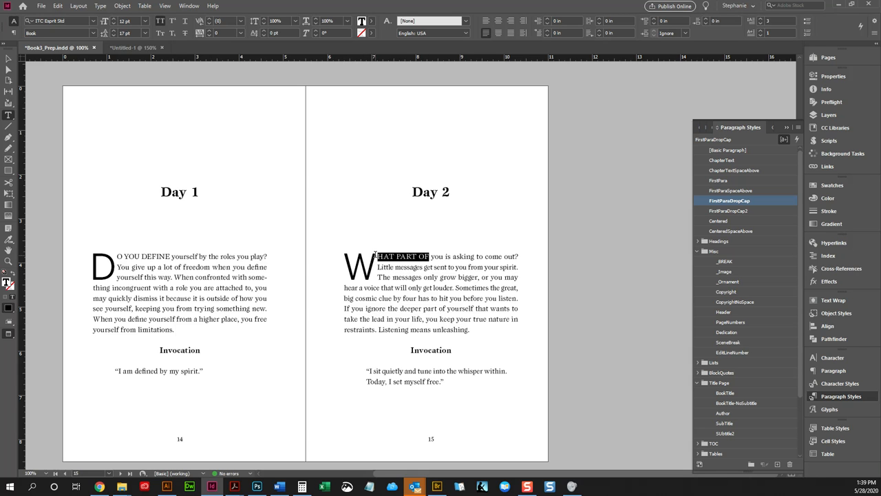
{"action": "left_click", "coordinate": [840, 383]}
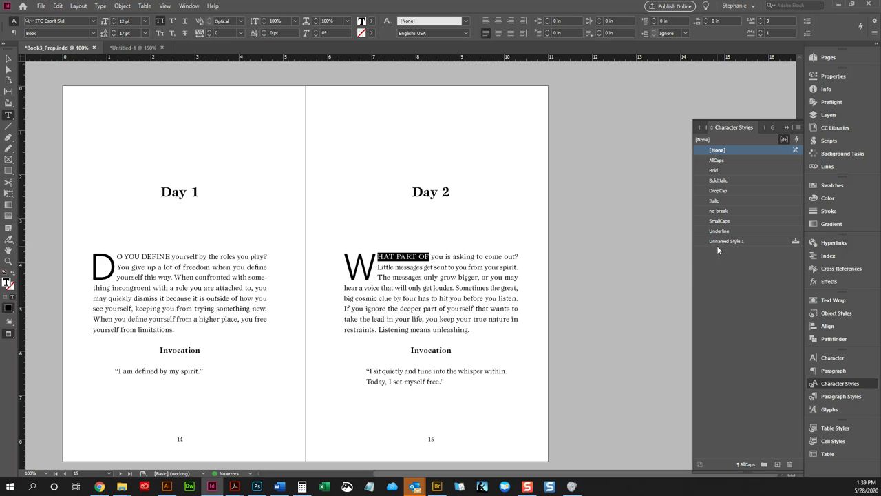
{"action": "left_click", "coordinate": [473, 249]}
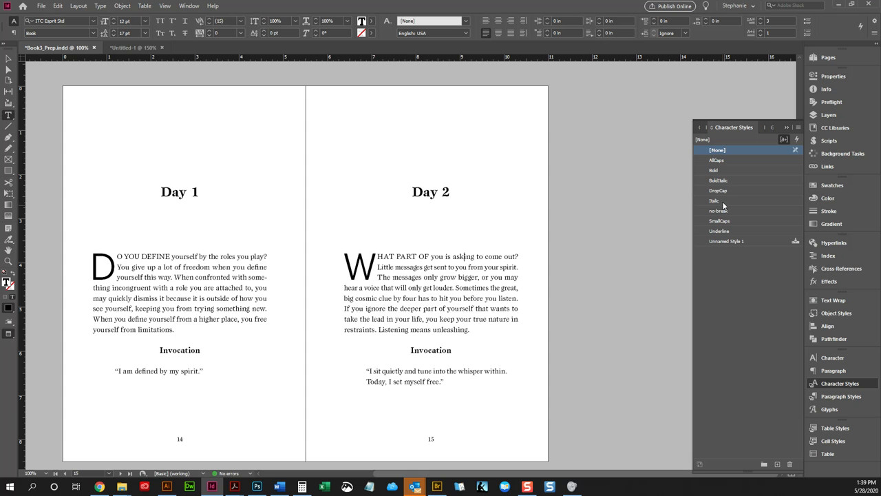
- Set the AllCaps character style's font to Gill Sans Std in the Light style
{"action": "right_click", "coordinate": [719, 160]}
{"action": "left_click", "coordinate": [725, 165]}
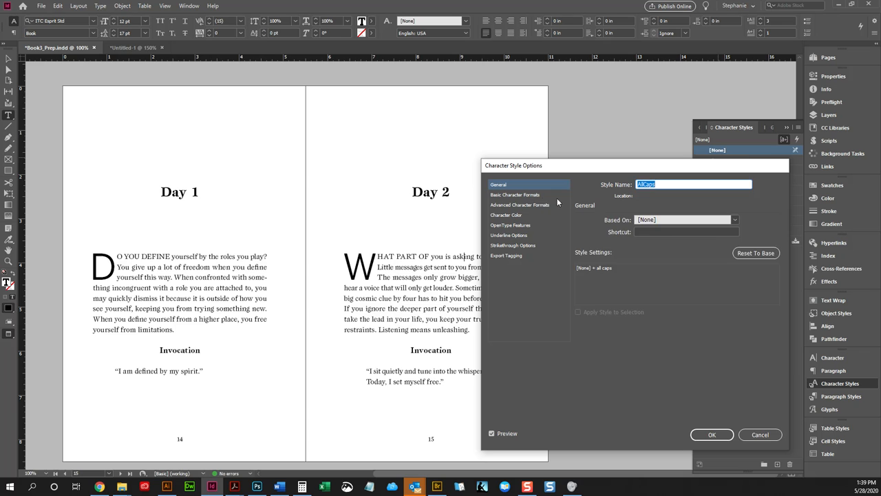
{"action": "left_click", "coordinate": [537, 196]}
{"action": "left_click", "coordinate": [644, 224]}
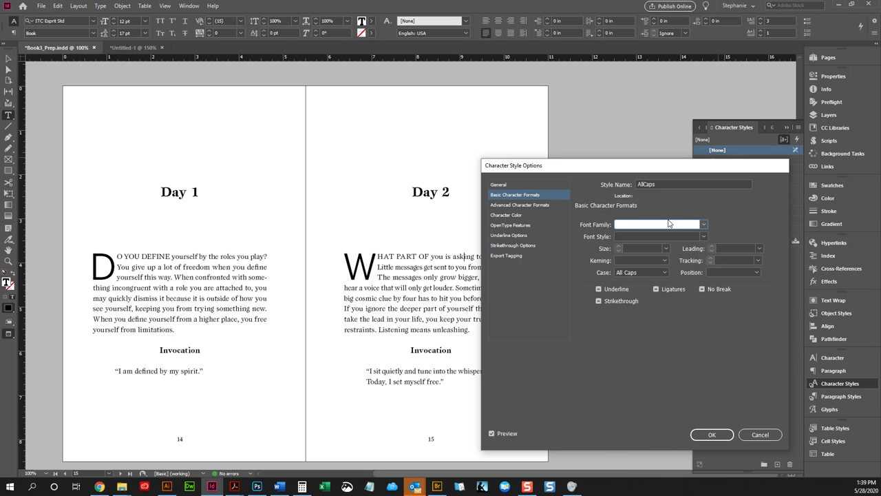
{"action": "type", "text": "F"}
{"action": "key", "text": "BackSpace"}
{"action": "type", "text": "Gi"}
{"action": "left_click", "coordinate": [704, 236]}
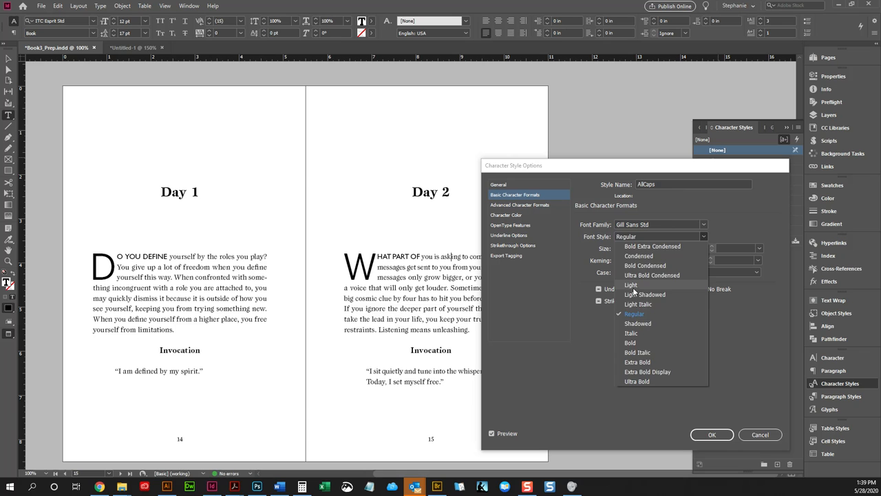
{"action": "left_click", "coordinate": [631, 285]}
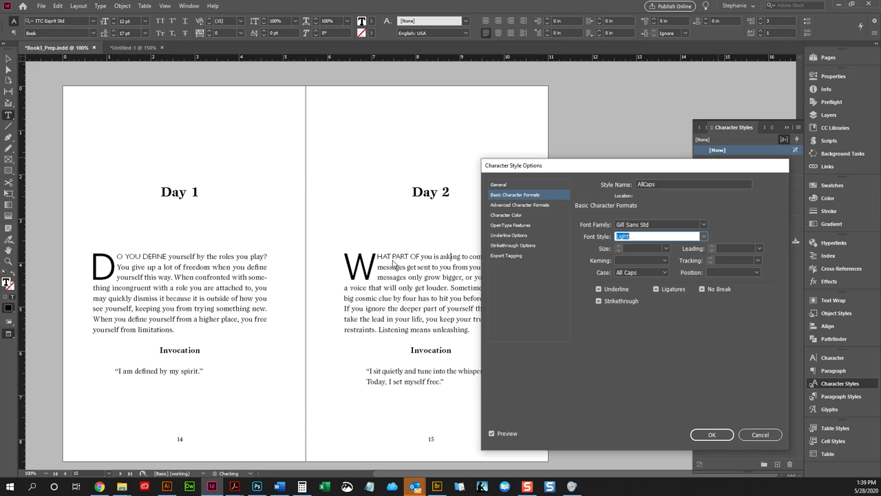
- Set the tracking of the AllCaps character style to 50
{"action": "left_click", "coordinate": [758, 260]}
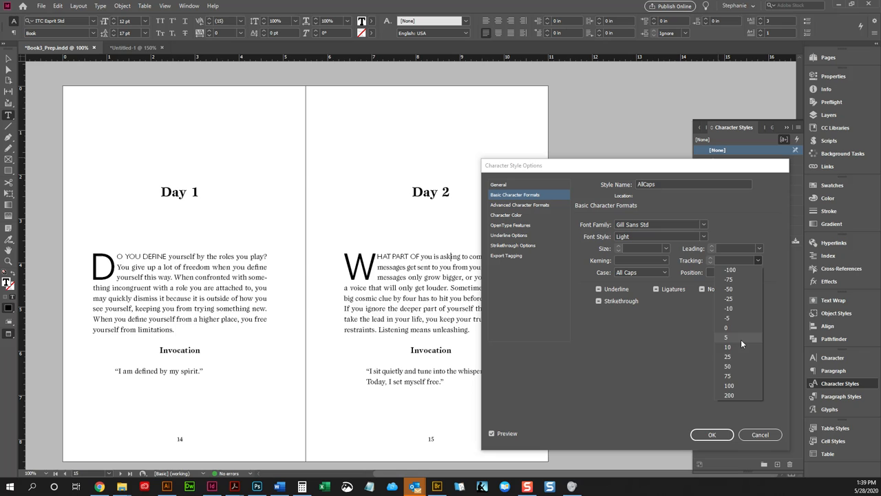
{"action": "left_click", "coordinate": [738, 363]}
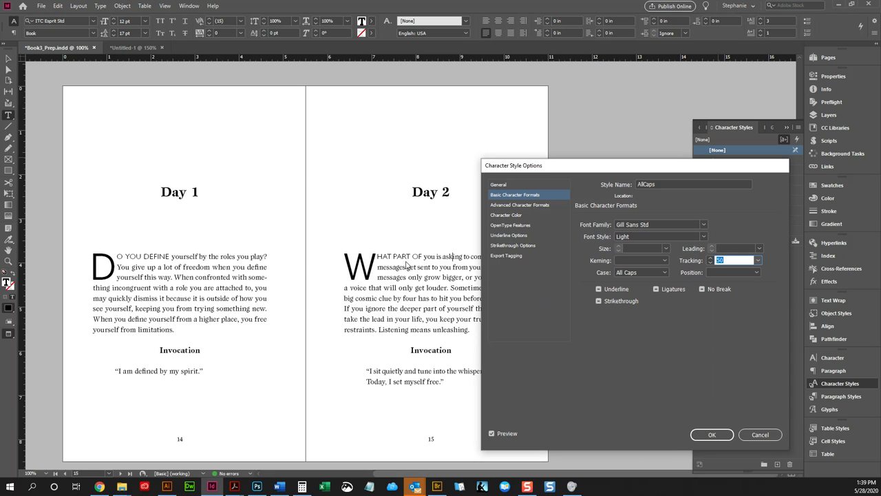
{"action": "key", "text": "Tab"}
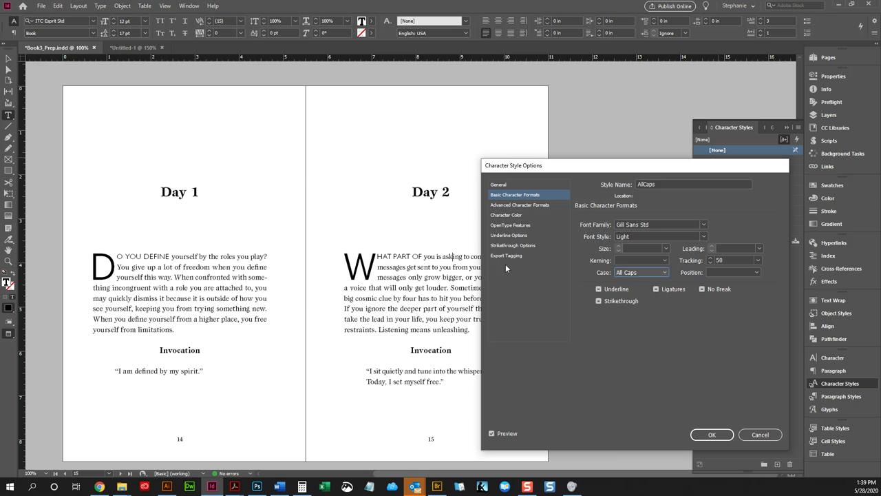
- Try the Small Caps and Normal cases on the AllCaps character style, and return its case to All Caps
{"action": "left_click", "coordinate": [629, 270]}
{"action": "left_click", "coordinate": [631, 290]}
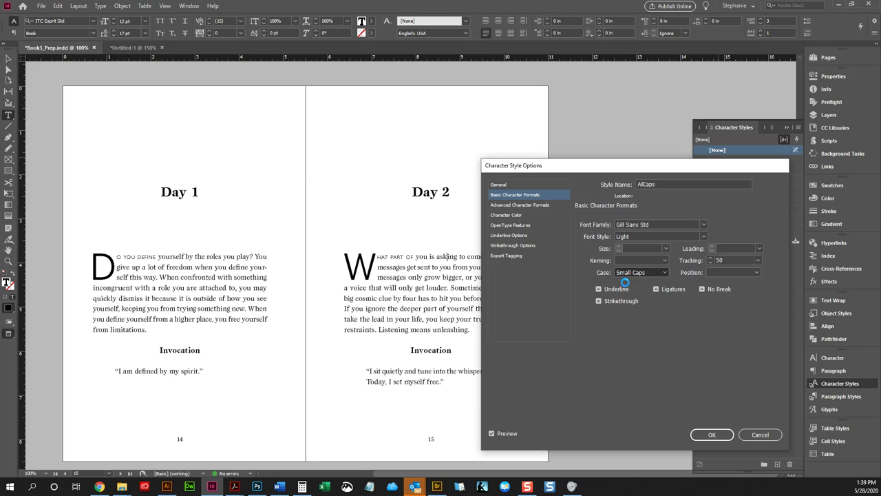
{"action": "left_click", "coordinate": [631, 275]}
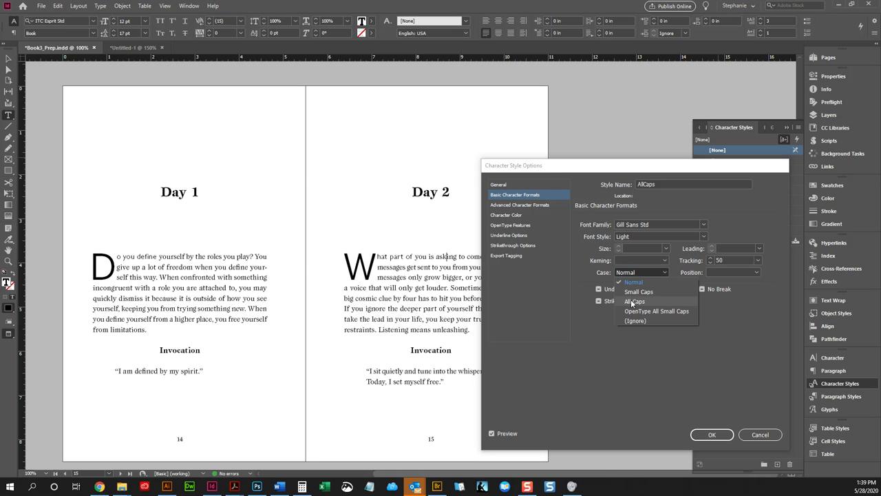
{"action": "left_click", "coordinate": [633, 301]}
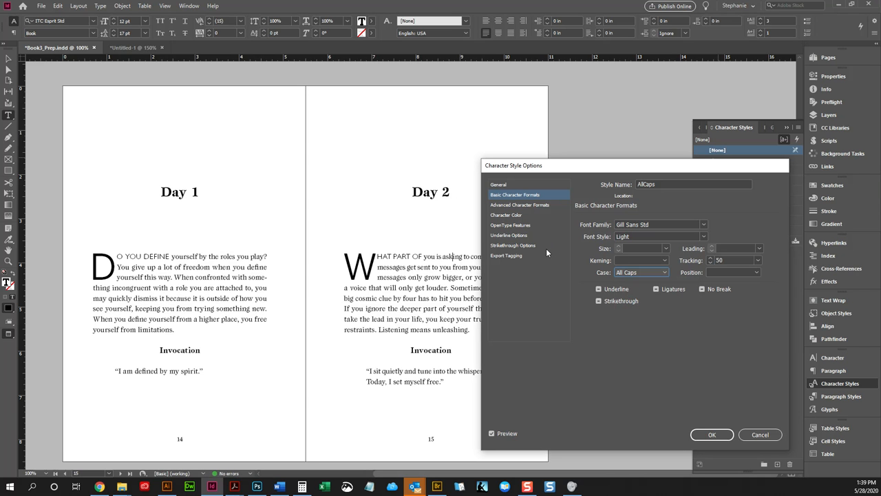
- Try the Regular, Bold, Extra Bold, Ultra Bold, Shadowed and Condensed font styles on the AllCaps character style
{"action": "left_click", "coordinate": [704, 235]}
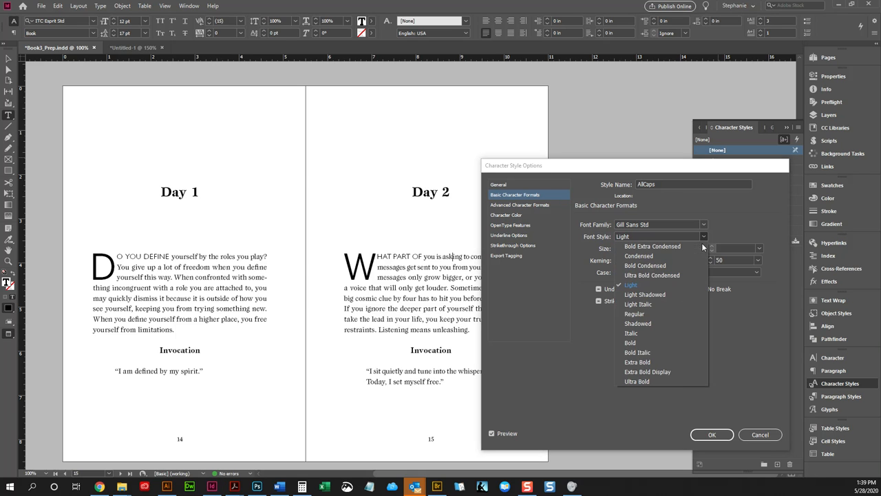
{"action": "left_click", "coordinate": [650, 311]}
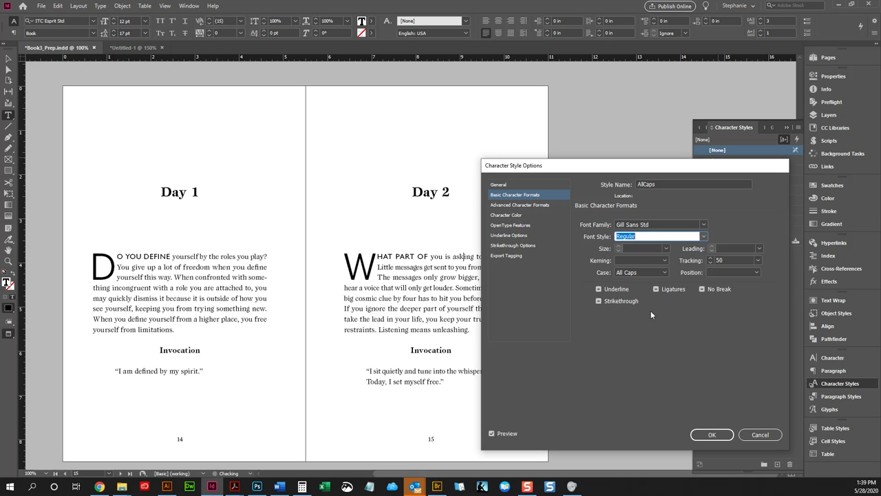
{"action": "left_click", "coordinate": [704, 236]}
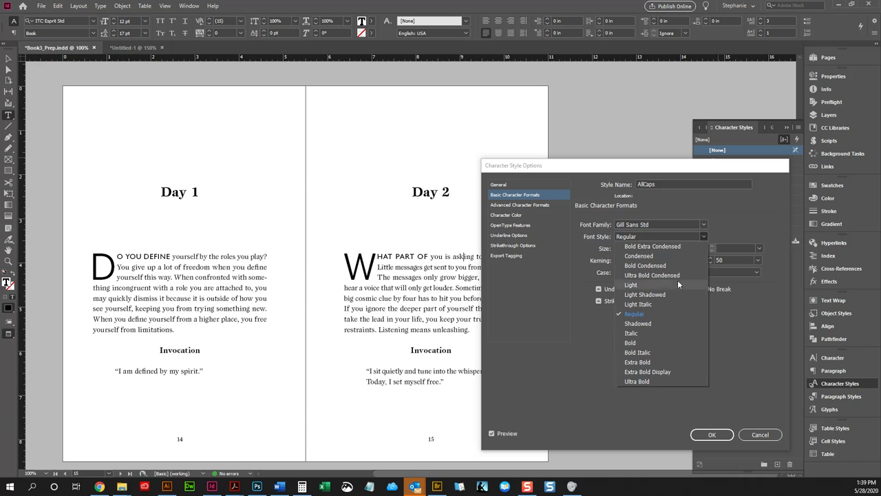
{"action": "left_click", "coordinate": [646, 342]}
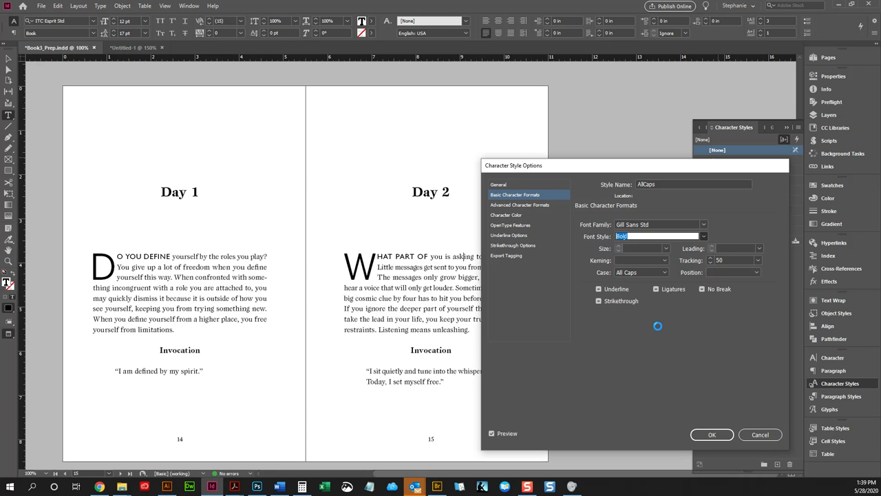
{"action": "left_click", "coordinate": [705, 237]}
{"action": "left_click", "coordinate": [661, 366]}
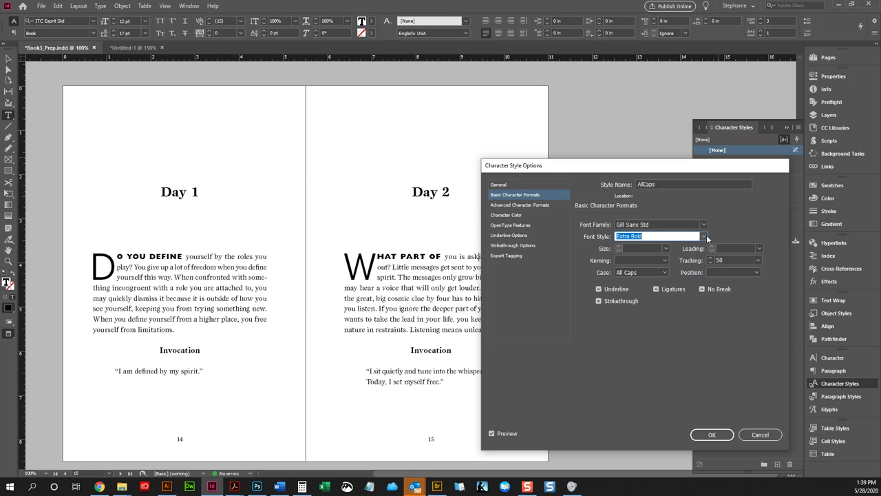
{"action": "left_click", "coordinate": [705, 236]}
{"action": "left_click", "coordinate": [640, 381]}
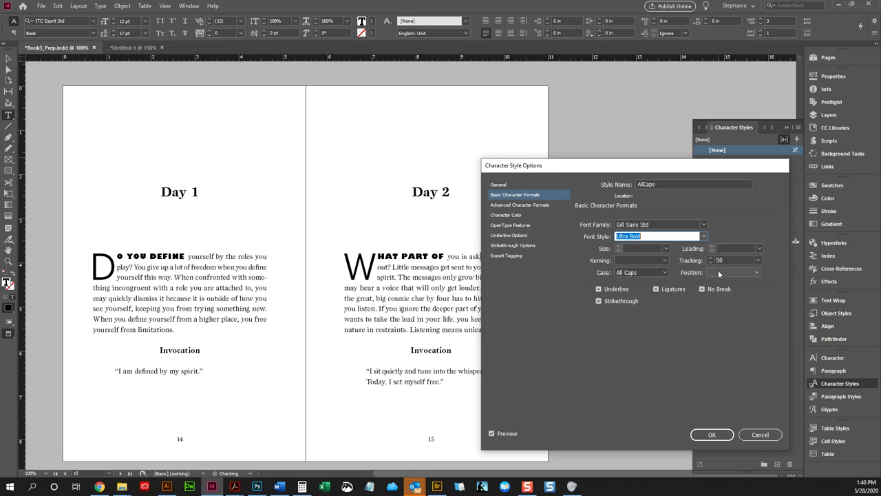
{"action": "left_click", "coordinate": [710, 238]}
{"action": "left_click", "coordinate": [655, 323]}
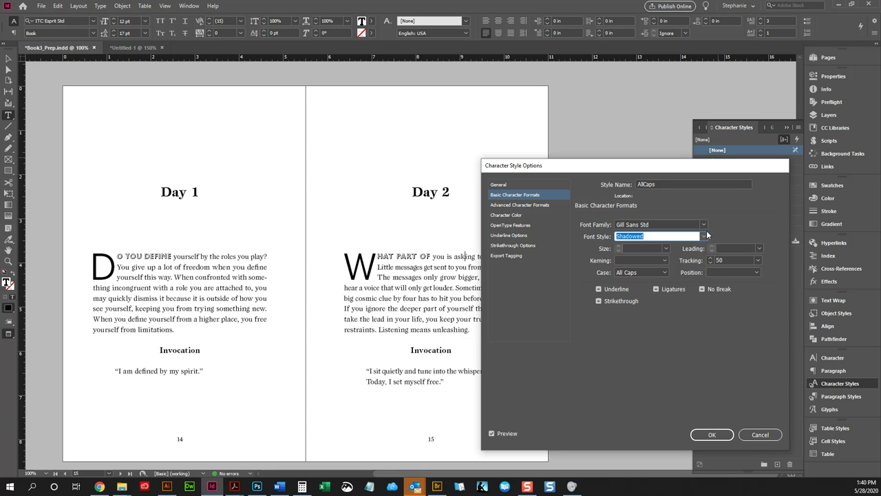
{"action": "left_click", "coordinate": [705, 237]}
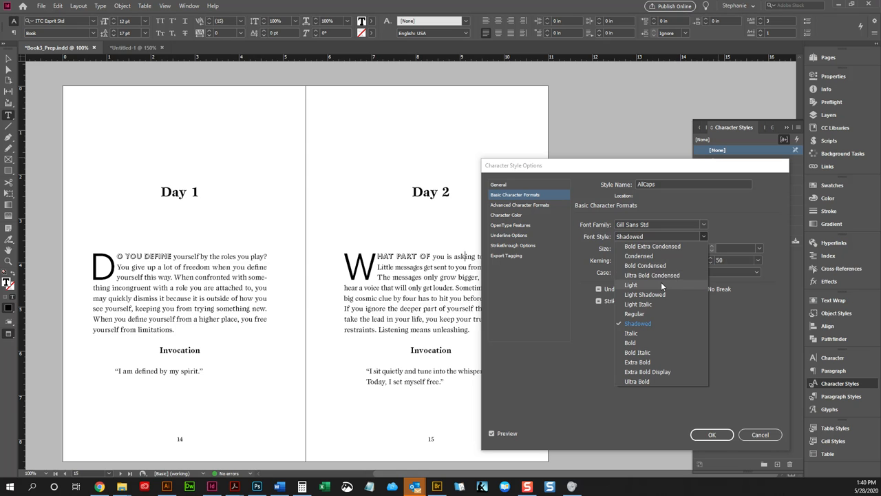
{"action": "left_click", "coordinate": [654, 257]}
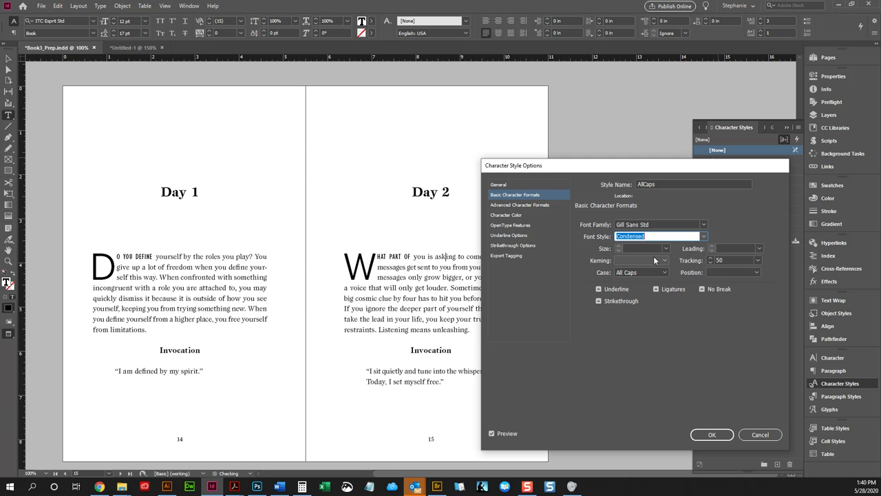
- Set the AllCaps character style's font style to Light and apply the style changes
{"action": "left_click", "coordinate": [705, 236]}
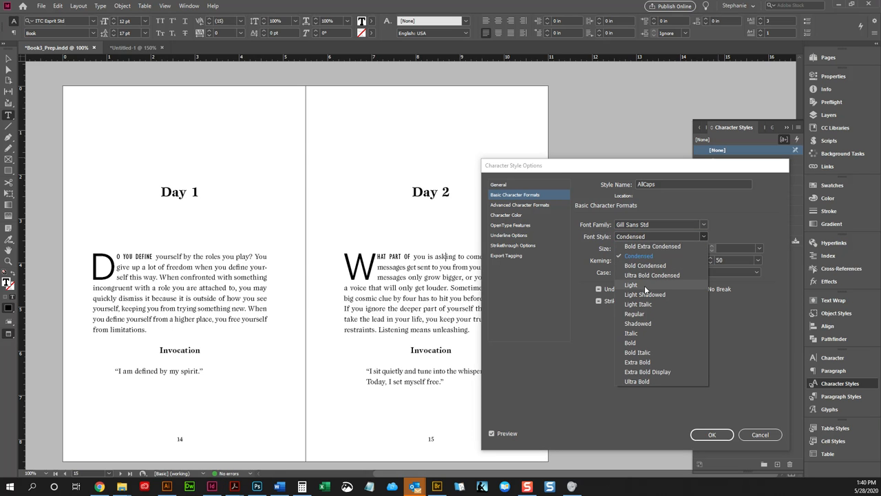
{"action": "left_click", "coordinate": [654, 288]}
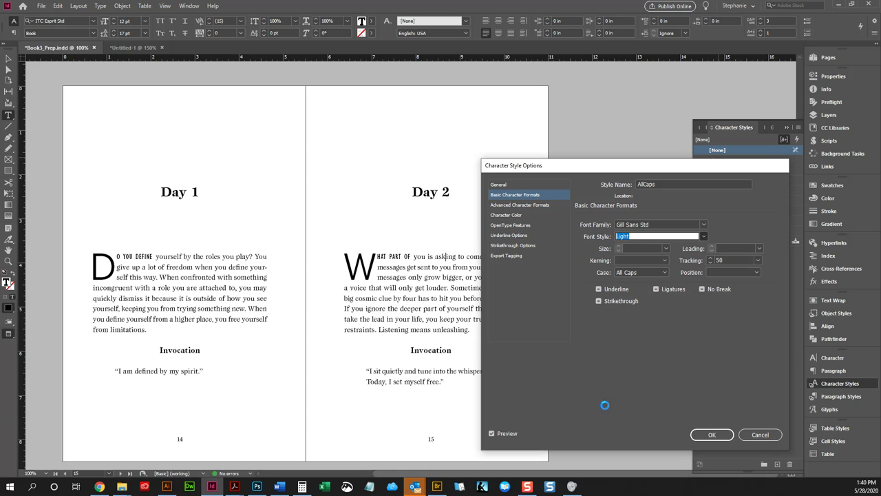
{"action": "left_click", "coordinate": [698, 437]}
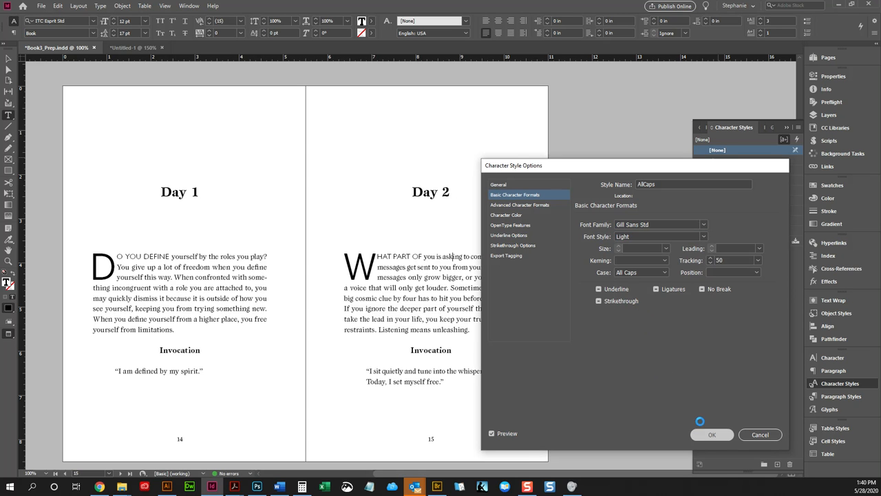
- Try Beloved Script as the font of the DropCap character style that formats the initial letters
{"action": "left_click_drag", "start_coordinate": [347, 260], "coordinate": [367, 262]}
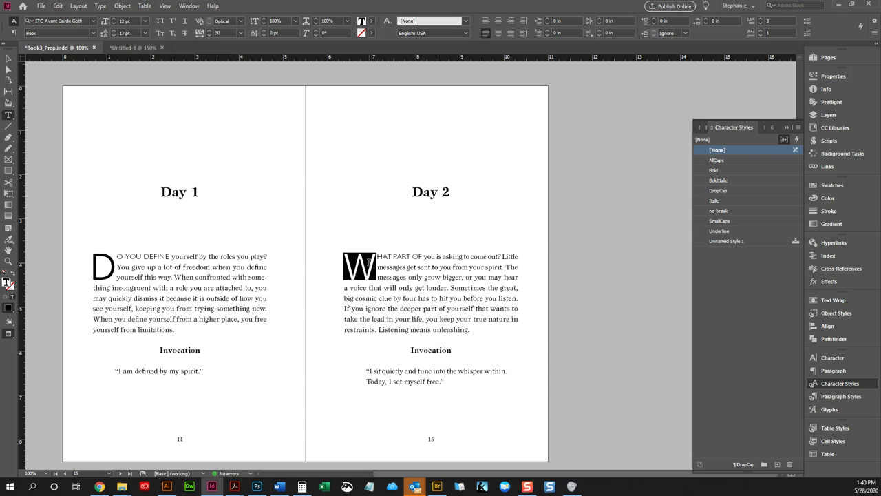
{"action": "left_click", "coordinate": [488, 266]}
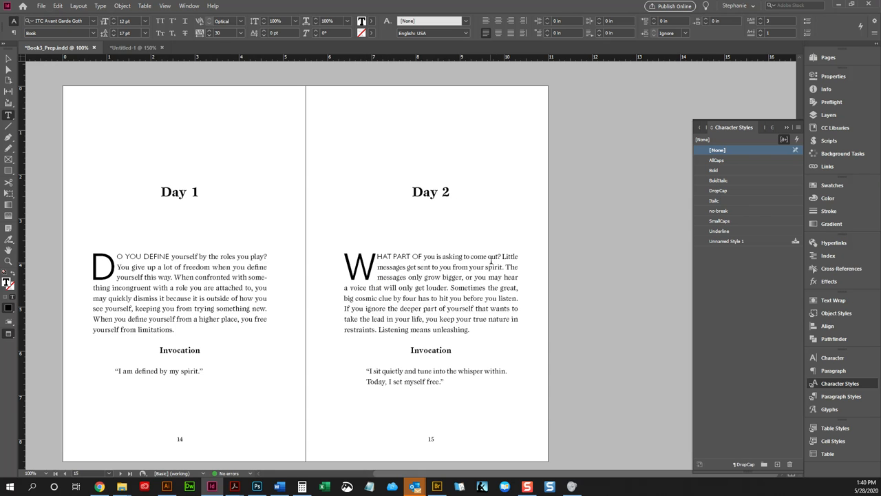
{"action": "right_click", "coordinate": [712, 190]}
{"action": "left_click", "coordinate": [732, 196]}
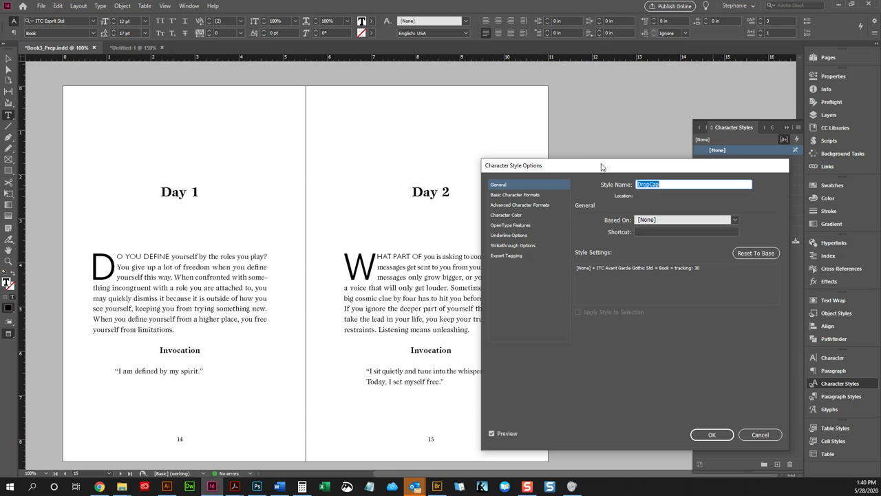
{"action": "left_click", "coordinate": [535, 195]}
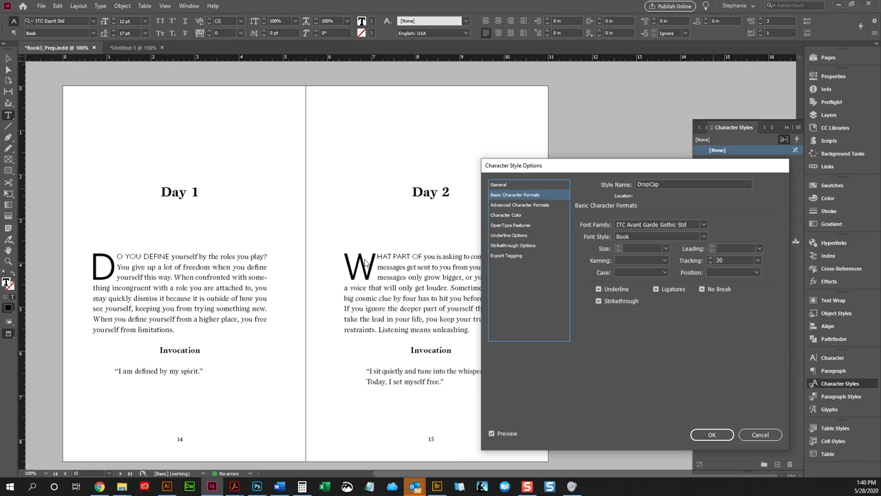
{"action": "left_click_drag", "start_coordinate": [685, 227], "coordinate": [605, 228]}
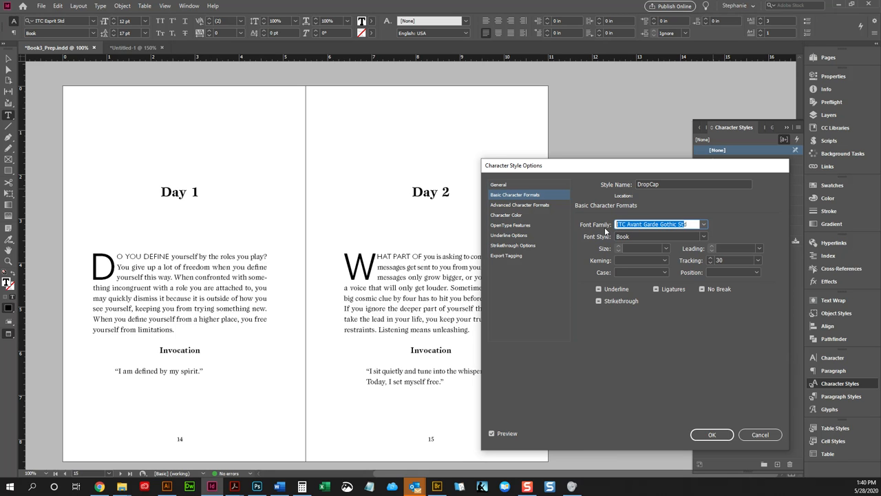
{"action": "left_click_drag", "start_coordinate": [692, 225], "coordinate": [580, 227]}
{"action": "type", "text": "Be"}
{"action": "type", "text": "l"}
{"action": "left_click", "coordinate": [704, 225]}
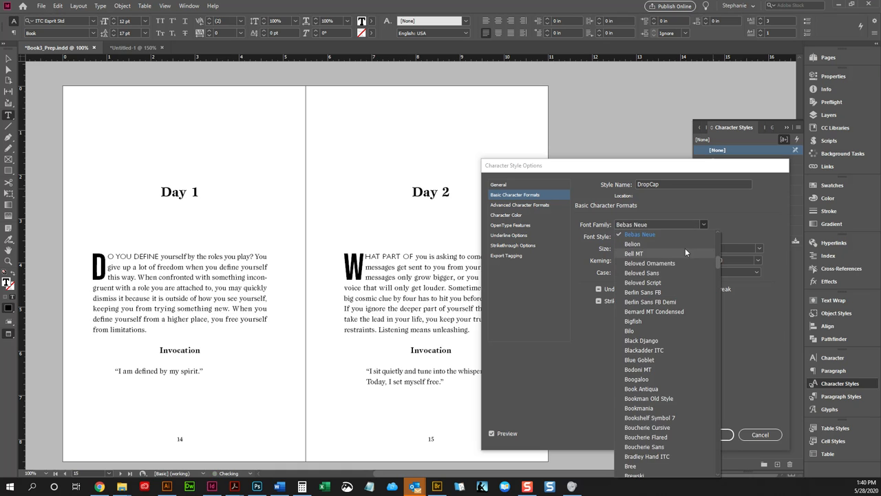
{"action": "left_click", "coordinate": [647, 281]}
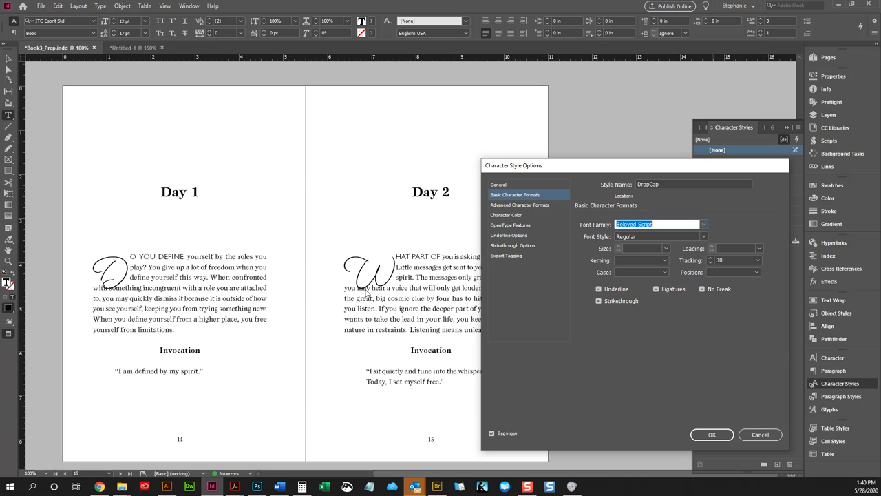
- Try baseline shifts of 5 pt and 7 pt on the DropCap character style, and undo the style changes
{"action": "left_click", "coordinate": [513, 208]}
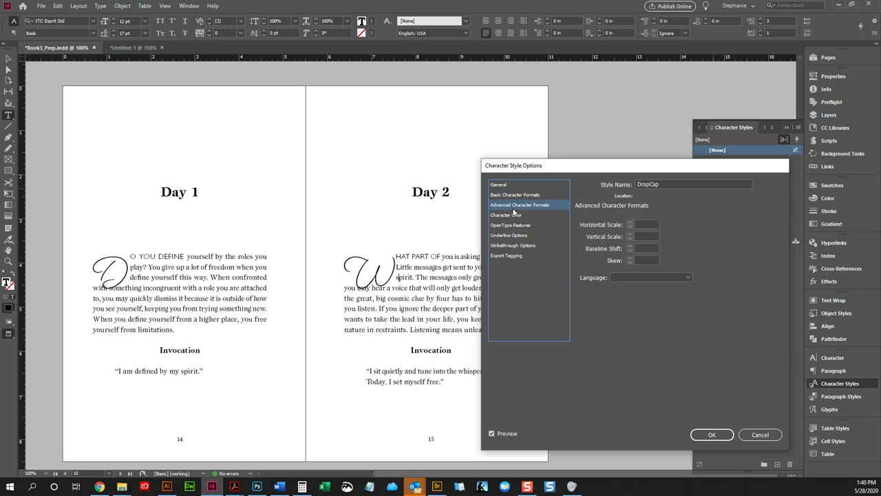
{"action": "left_click", "coordinate": [650, 249]}
{"action": "type", "text": "5"}
{"action": "key", "text": "Tab"}
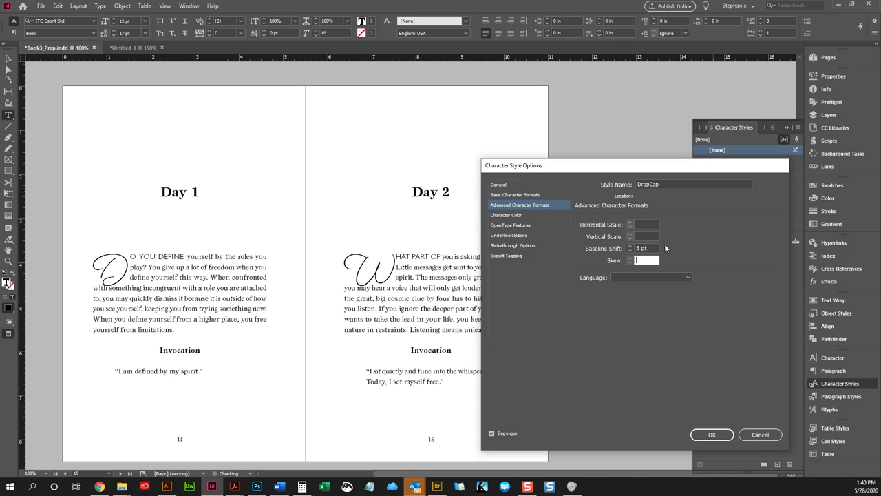
{"action": "key", "text": "shift+Tab"}
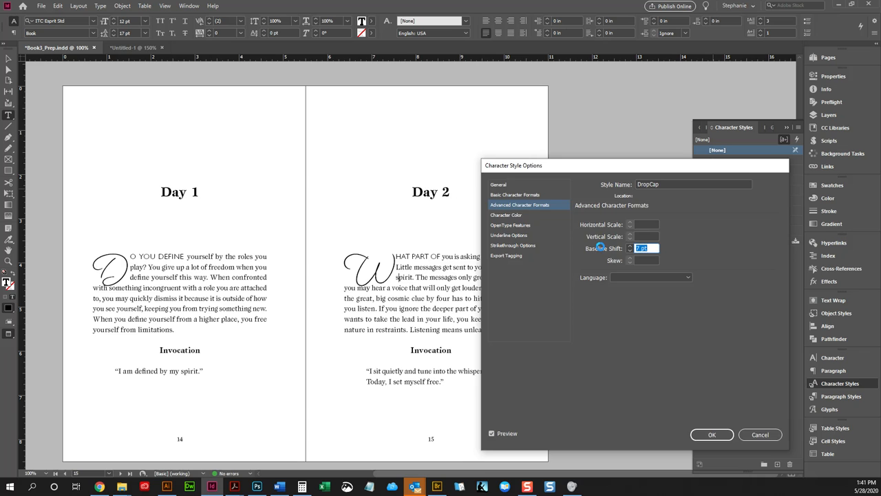
{"action": "key", "text": "Return"}
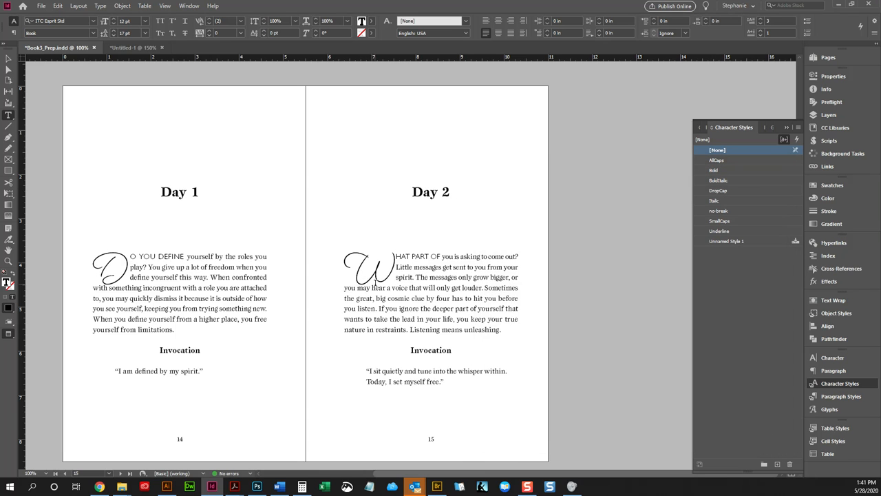
{"action": "key", "text": "ctrl+z"}
{"action": "left_click", "coordinate": [387, 276]}
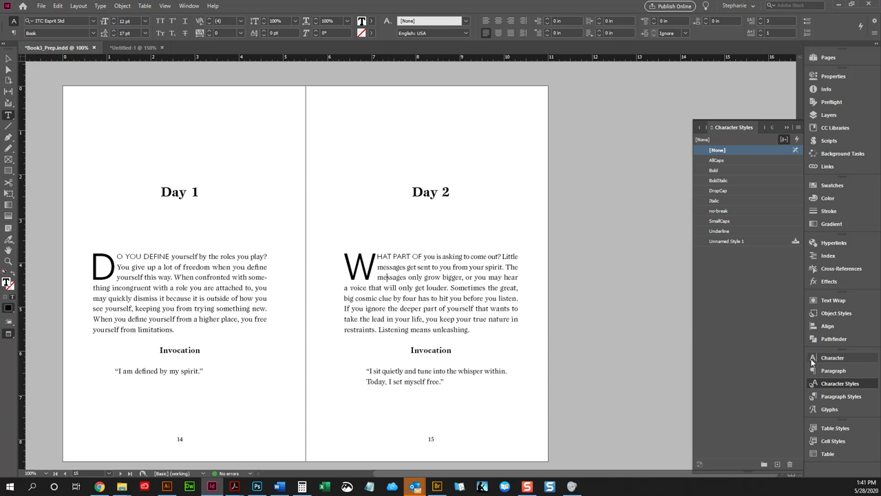
- Set the DropCap character style's font family to Beloved Script in the Regular style
{"action": "right_click", "coordinate": [731, 191]}
{"action": "left_click", "coordinate": [758, 198]}
{"action": "left_click", "coordinate": [511, 197]}
{"action": "left_click_drag", "start_coordinate": [697, 227], "coordinate": [433, 215]}
{"action": "type", "text": "Beloved Script"}
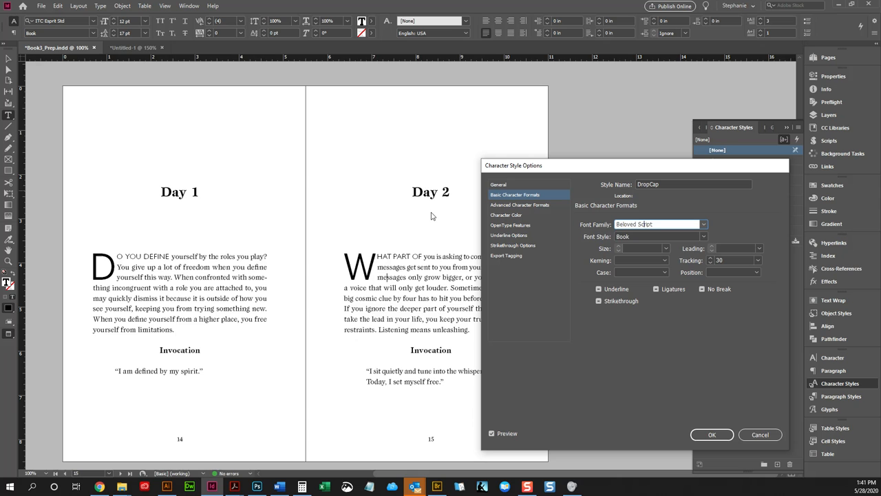
{"action": "key", "text": "Tab"}
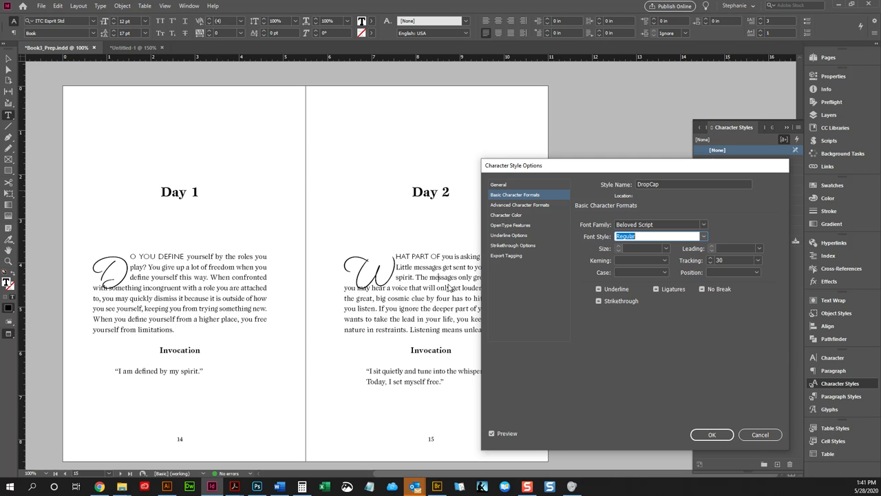
{"action": "left_click", "coordinate": [712, 435]}
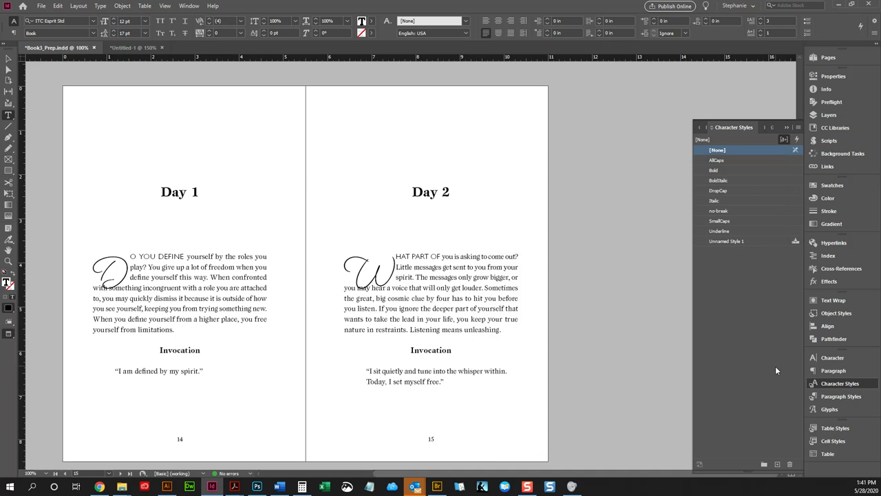
- Turn on Scale for Descenders for the drop caps in the FirstParaDropCap paragraph style, keeping both book pages in view
{"action": "left_click", "coordinate": [837, 396]}
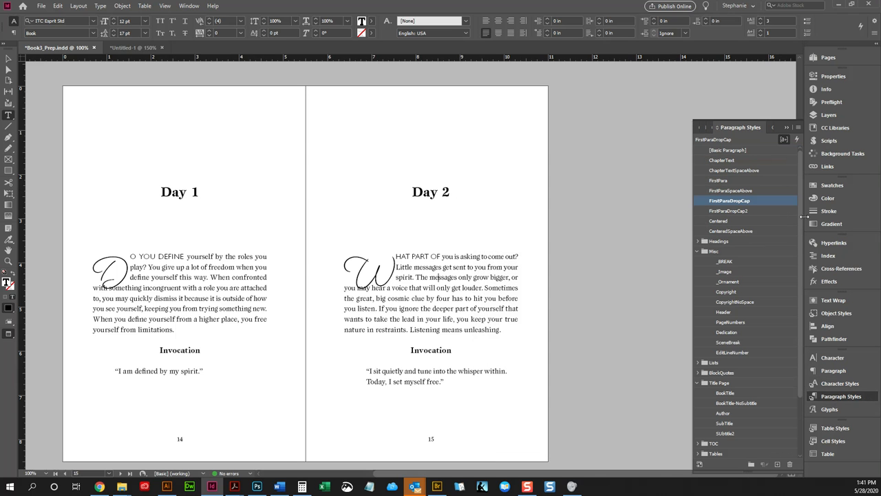
{"action": "right_click", "coordinate": [734, 205]}
{"action": "left_click", "coordinate": [764, 209]}
{"action": "left_click_drag", "start_coordinate": [480, 86], "coordinate": [502, 110]}
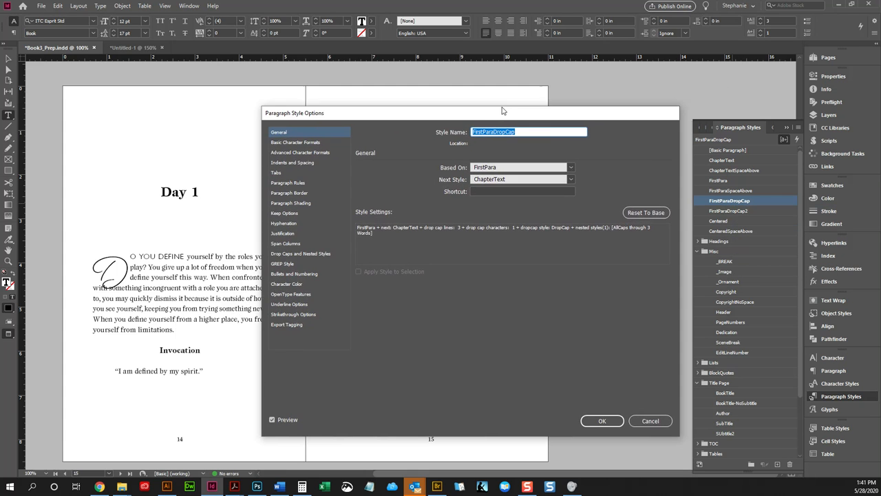
{"action": "left_click", "coordinate": [307, 253]}
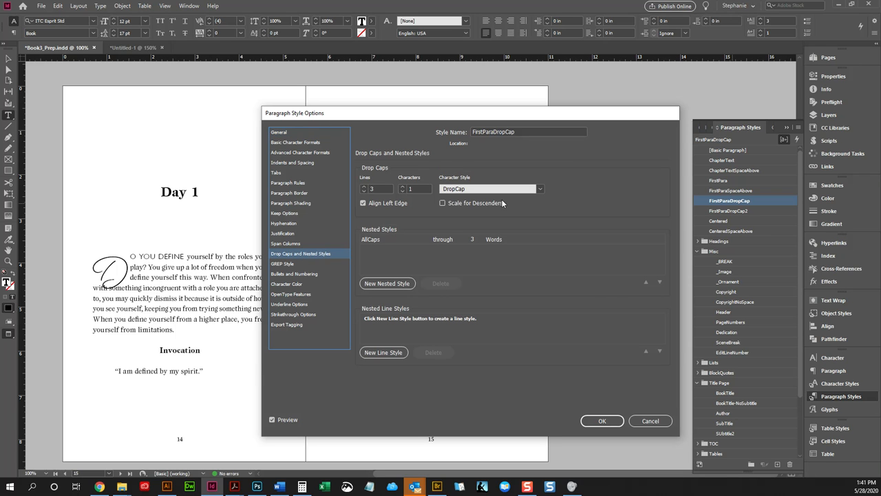
{"action": "left_click", "coordinate": [442, 204]}
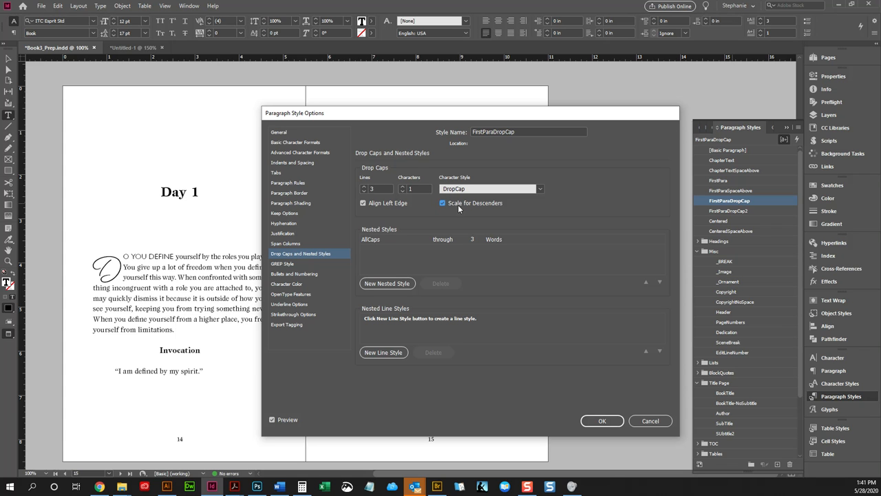
{"action": "left_click_drag", "start_coordinate": [405, 112], "coordinate": [603, 94]}
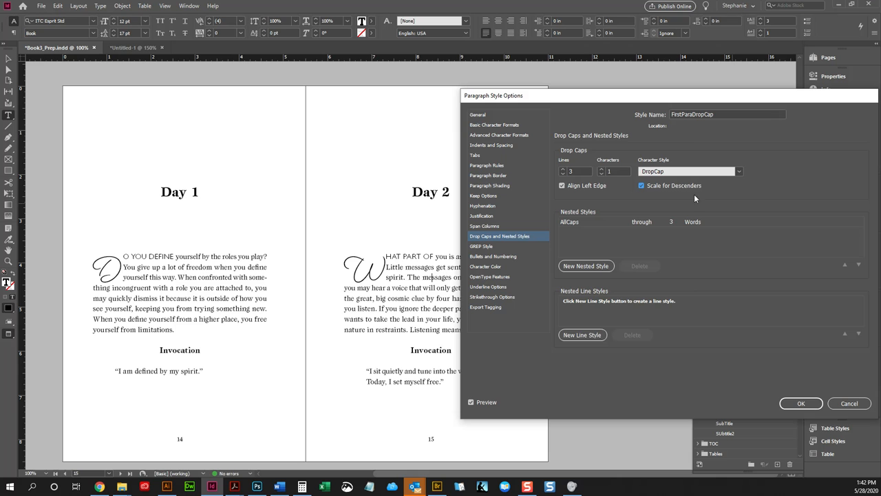
- Confirm the drop cap settings of the FirstParaDropCap paragraph style with Scale for Descenders turned on
{"action": "left_click", "coordinate": [802, 403]}
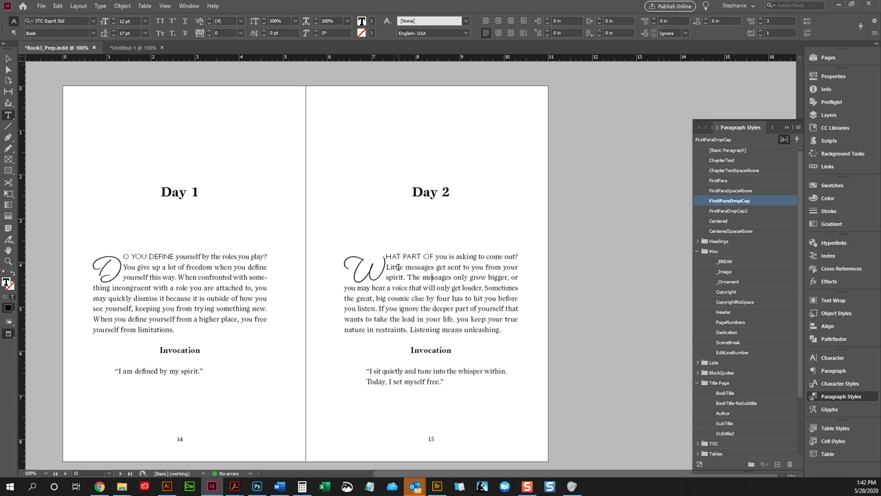
{"action": "right_click", "coordinate": [732, 201]}
{"action": "left_click", "coordinate": [757, 204]}
{"action": "left_click_drag", "start_coordinate": [810, 98], "coordinate": [710, 83]}
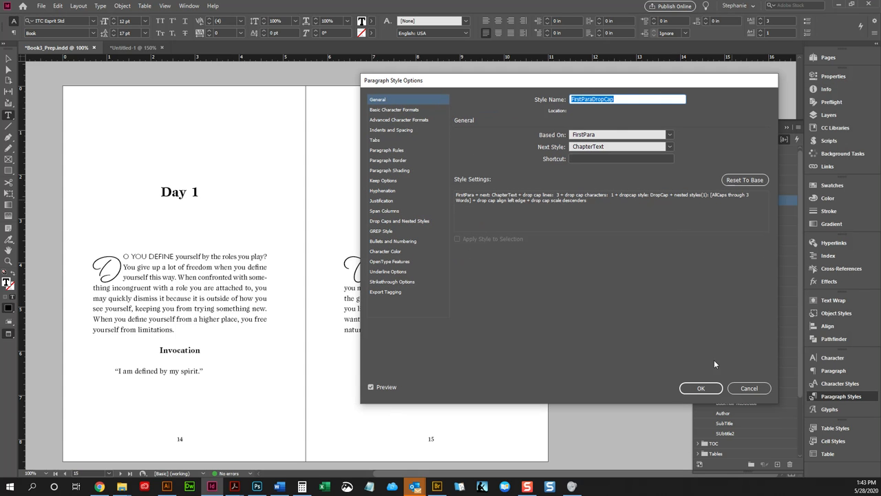
{"action": "left_click", "coordinate": [749, 388]}
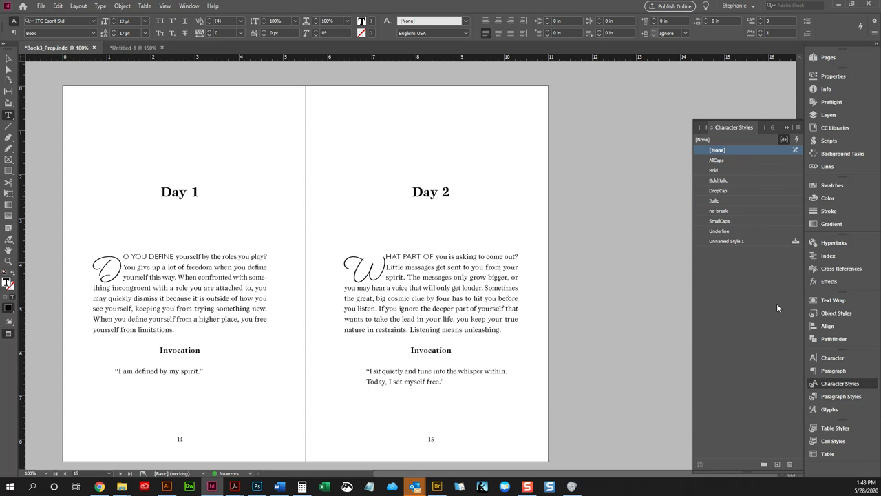
- Try tracking values of 100 and 200 on the DropCap character style, and discard the changes
{"action": "right_click", "coordinate": [725, 189]}
{"action": "left_click", "coordinate": [743, 193]}
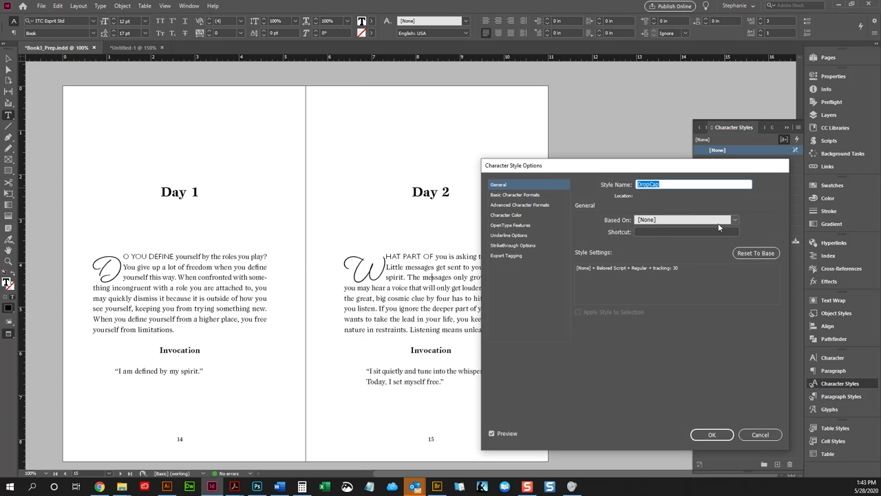
{"action": "left_click", "coordinate": [544, 196]}
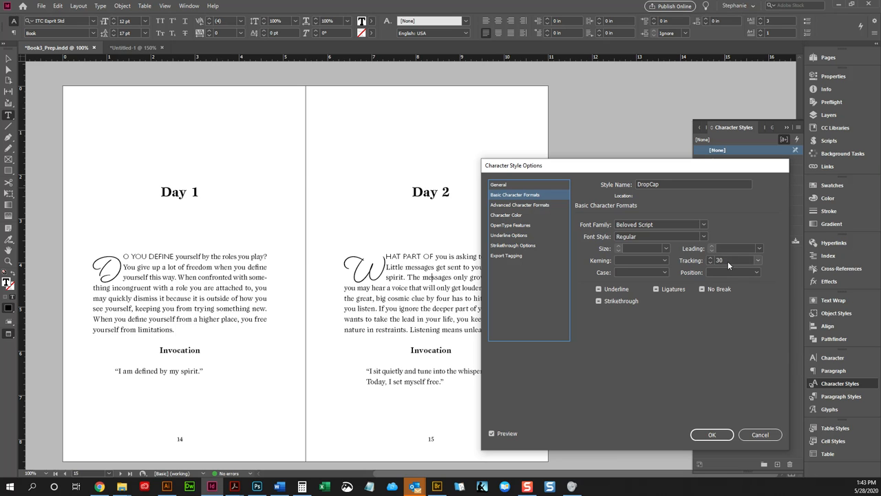
{"action": "left_click", "coordinate": [759, 260]}
{"action": "left_click", "coordinate": [736, 385]}
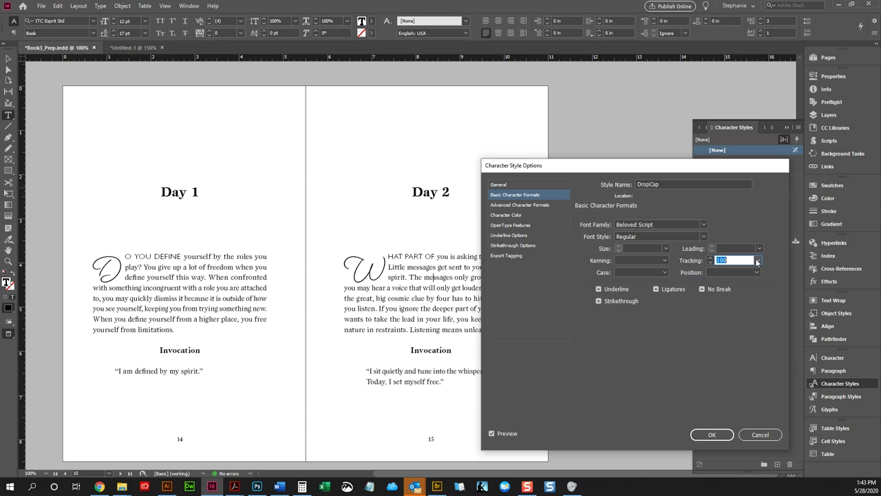
{"action": "left_click", "coordinate": [758, 262]}
{"action": "left_click", "coordinate": [758, 360]}
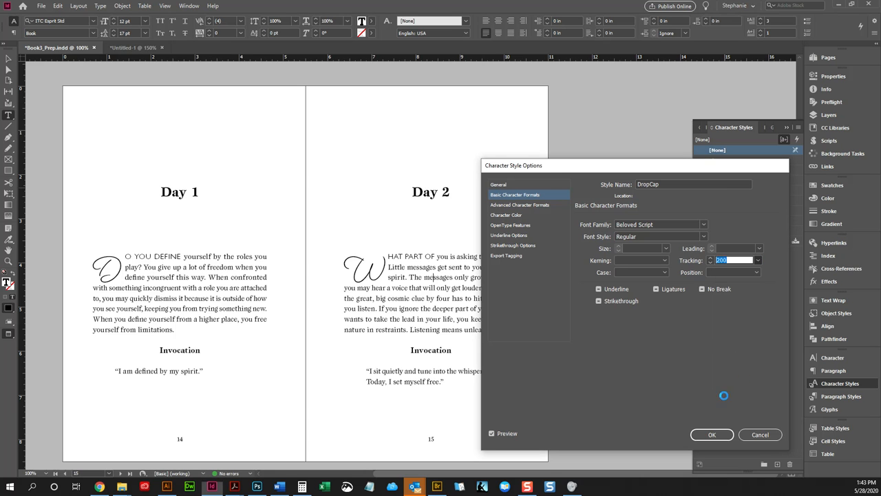
{"action": "left_click", "coordinate": [759, 260]}
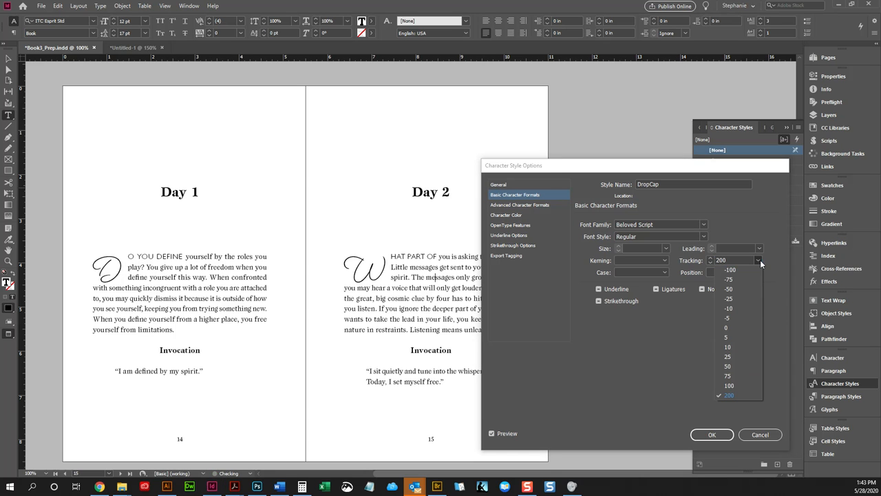
{"action": "left_click", "coordinate": [746, 381]}
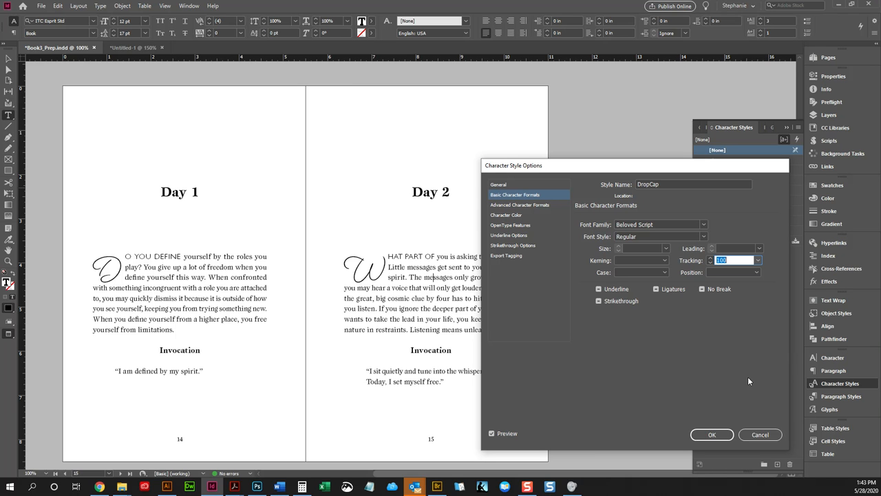
{"action": "left_click", "coordinate": [765, 438]}
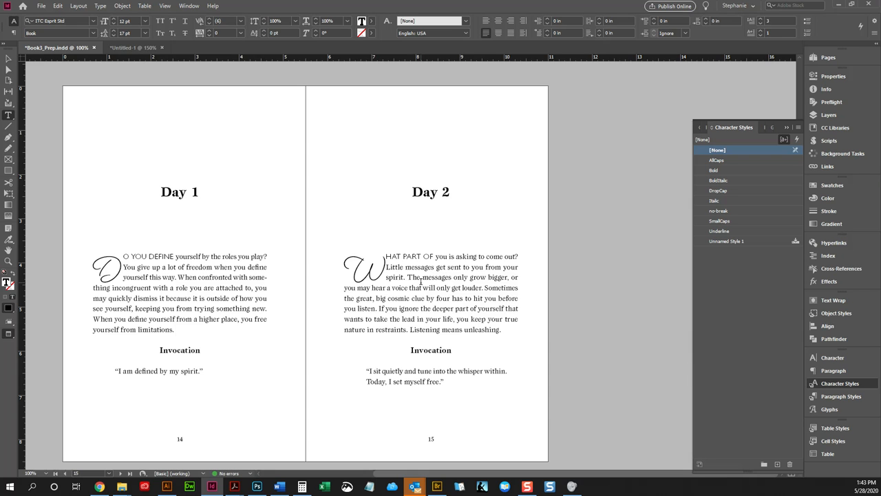
- Change the DropCap character style's font family to Gill Sans Std in the Light style
{"action": "right_click", "coordinate": [719, 192]}
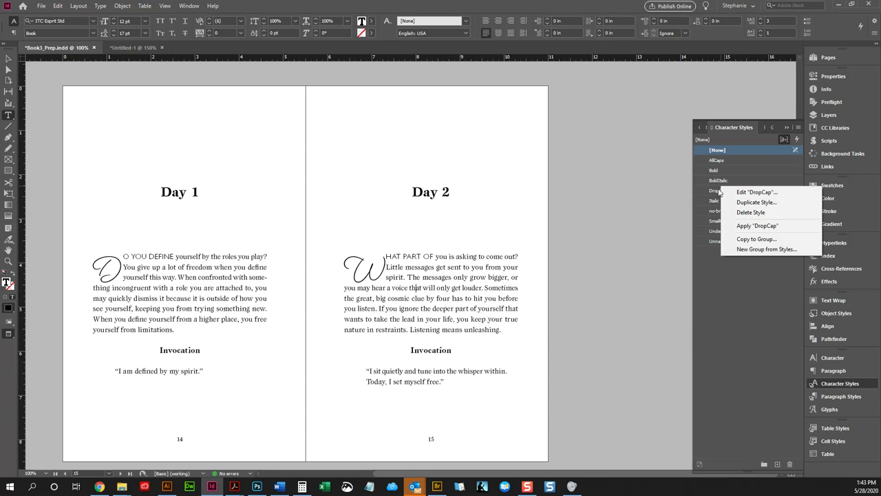
{"action": "left_click", "coordinate": [738, 193]}
{"action": "left_click", "coordinate": [509, 195]}
{"action": "left_click", "coordinate": [668, 226]}
{"action": "type", "text": "Gill Sans Std"}
{"action": "key", "text": "Tab"}
{"action": "type", "text": "Ligh"}
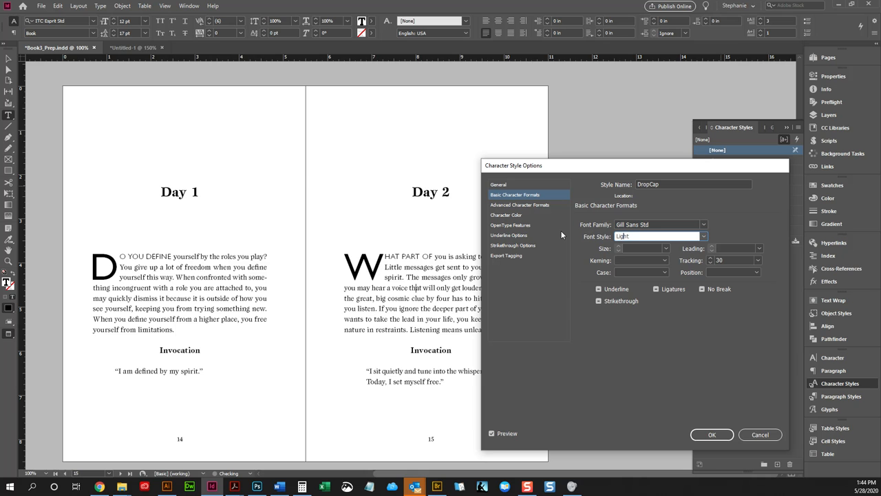
{"action": "key", "text": "Tab"}
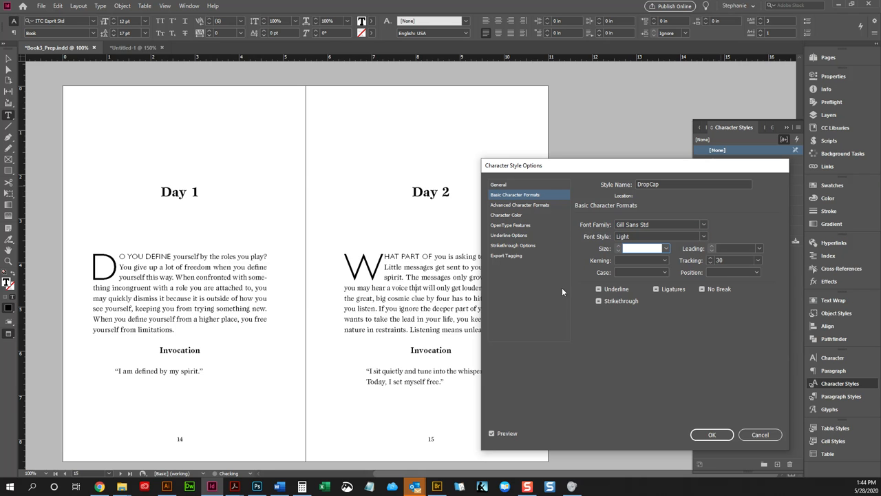
{"action": "left_click", "coordinate": [711, 435]}
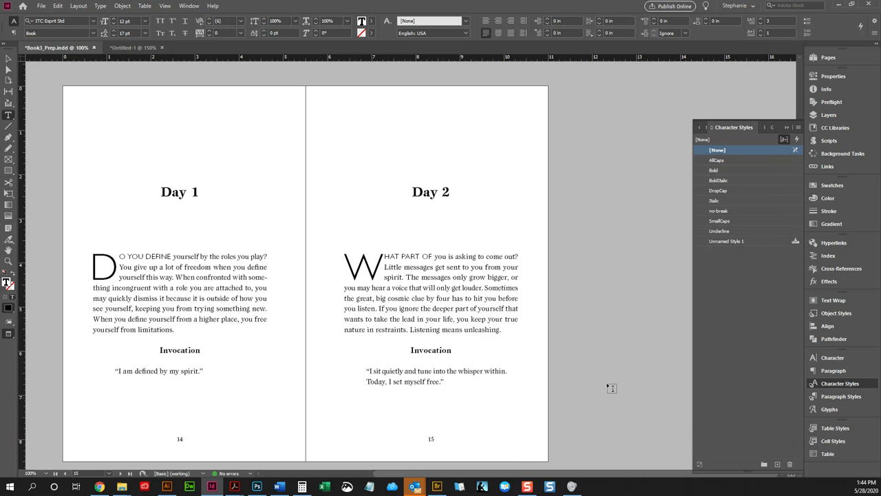
- Examine the styles used on the Day 2 title, the drop cap and the capitalised opening words of its first paragraph
{"action": "left_click", "coordinate": [445, 288]}
{"action": "left_click", "coordinate": [831, 396]}
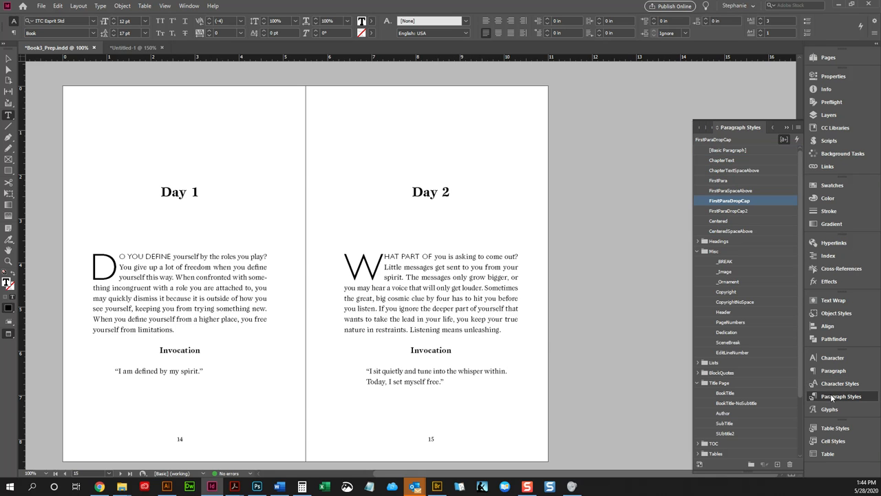
{"action": "left_click", "coordinate": [439, 192]}
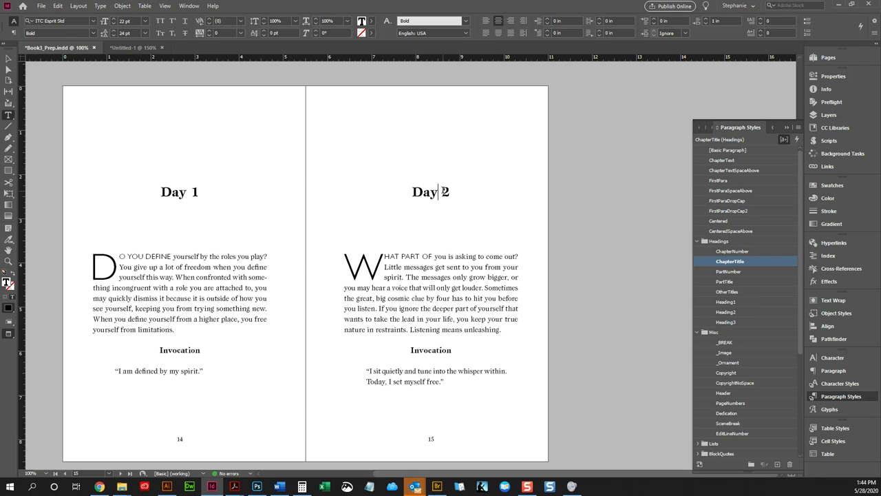
{"action": "left_click_drag", "start_coordinate": [444, 191], "coordinate": [395, 189]}
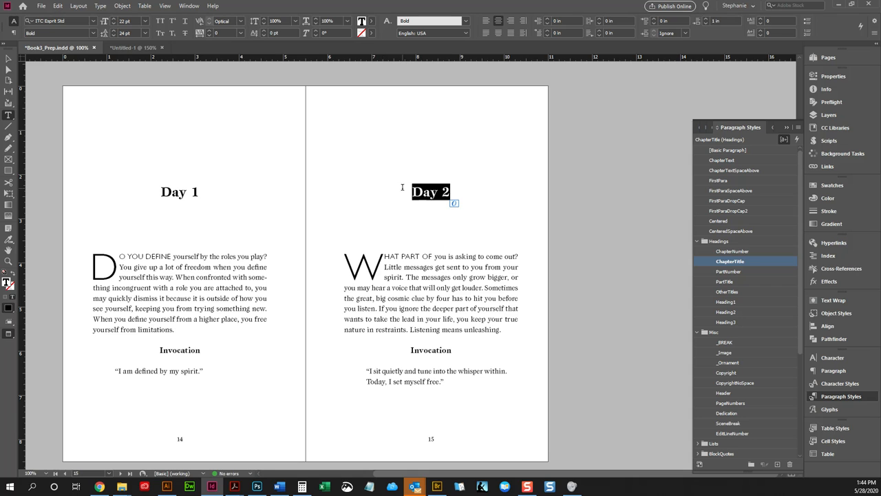
{"action": "left_click", "coordinate": [415, 192]}
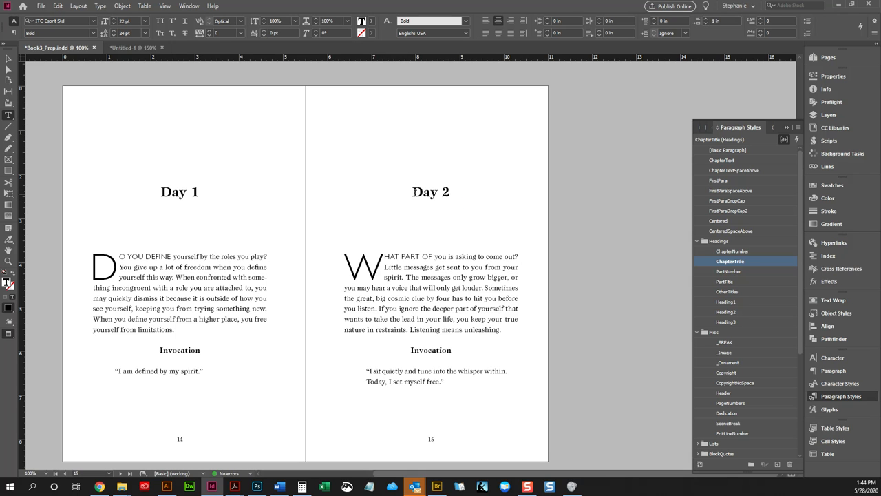
{"action": "left_click", "coordinate": [442, 192]}
{"action": "double_click", "coordinate": [420, 192]}
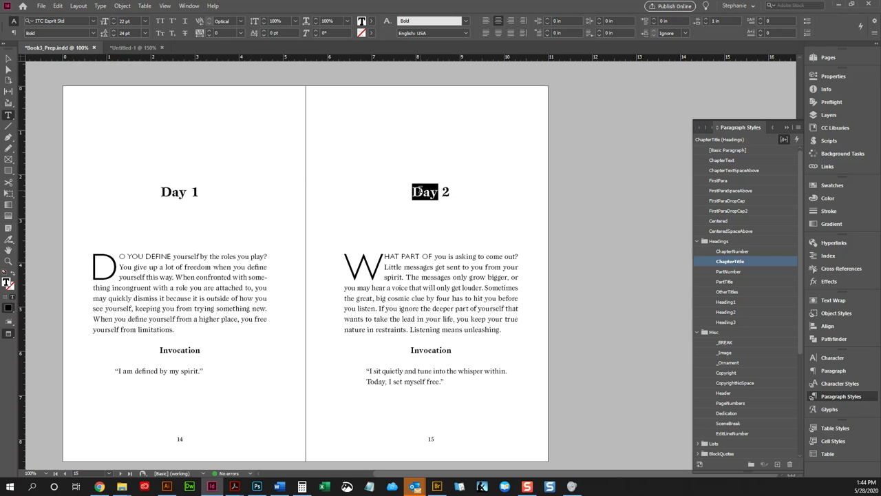
{"action": "left_click", "coordinate": [438, 192]}
{"action": "left_click_drag", "start_coordinate": [438, 192], "coordinate": [411, 191]}
{"action": "left_click_drag", "start_coordinate": [378, 264], "coordinate": [344, 259]}
{"action": "left_click_drag", "start_coordinate": [429, 256], "coordinate": [365, 256]}
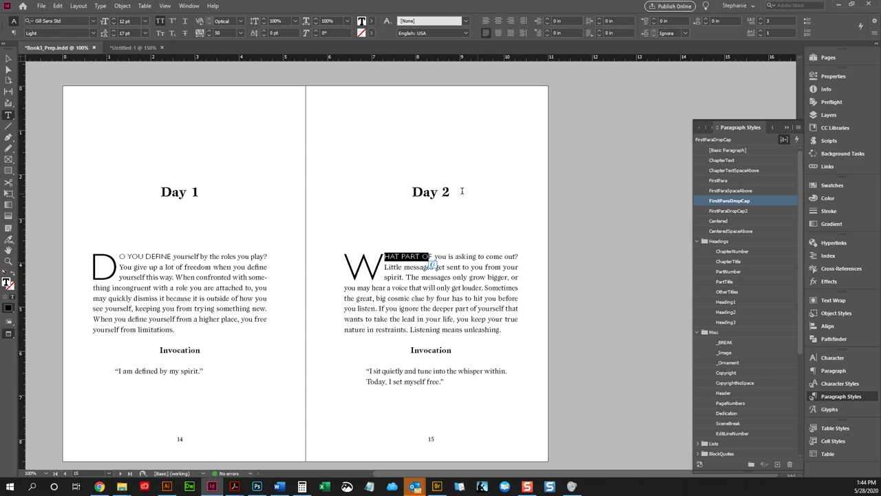
{"action": "double_click", "coordinate": [446, 192]}
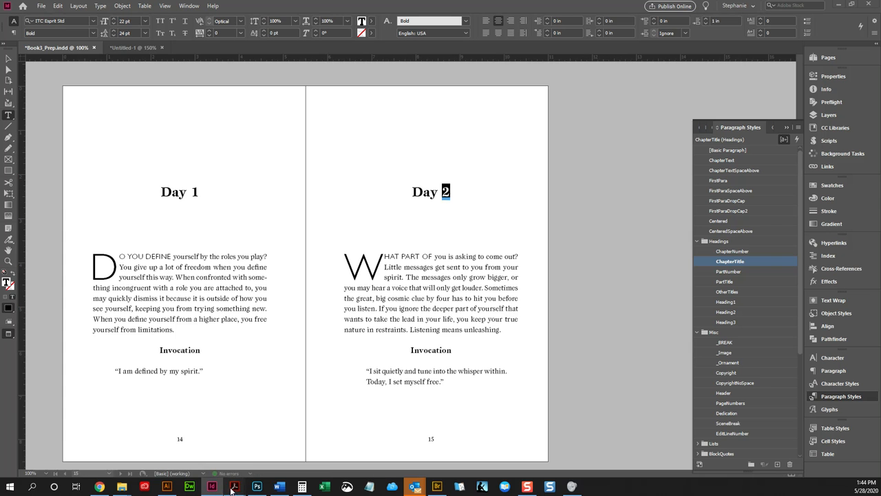
- Switch to Adobe Acrobat to view the book cover PDF, and return to the book layout in InDesign
{"action": "mouse_move", "coordinate": [232, 487]}
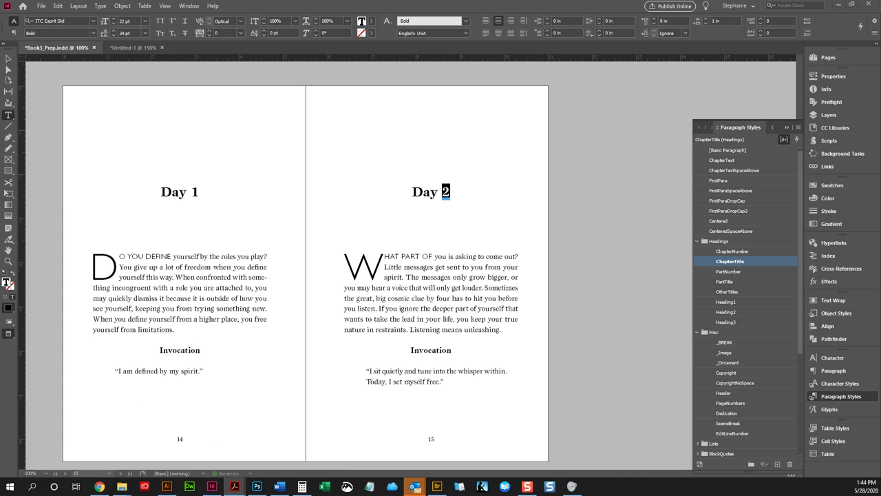
{"action": "left_click_drag", "start_coordinate": [142, 3], "coordinate": [440, 5]}
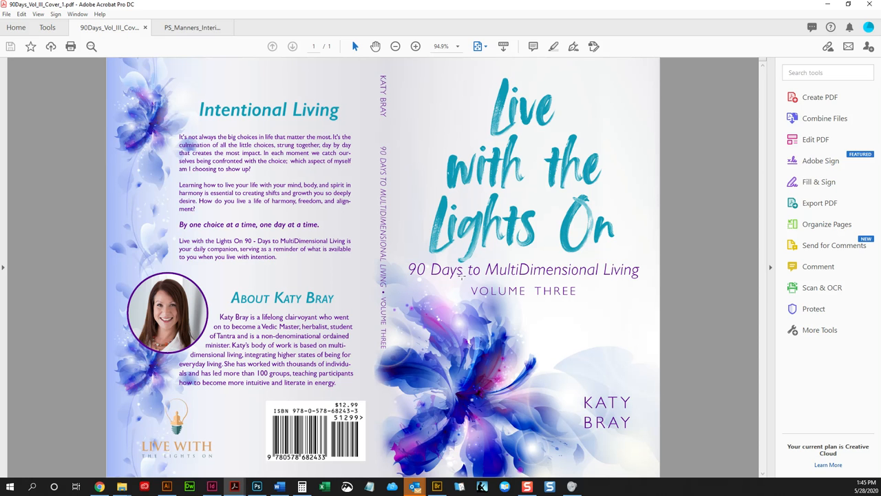
{"action": "left_click", "coordinate": [828, 5]}
- Change the font of the numeral 2 in the Day 2 chapter title to Avallon SVG
{"action": "left_click", "coordinate": [430, 191]}
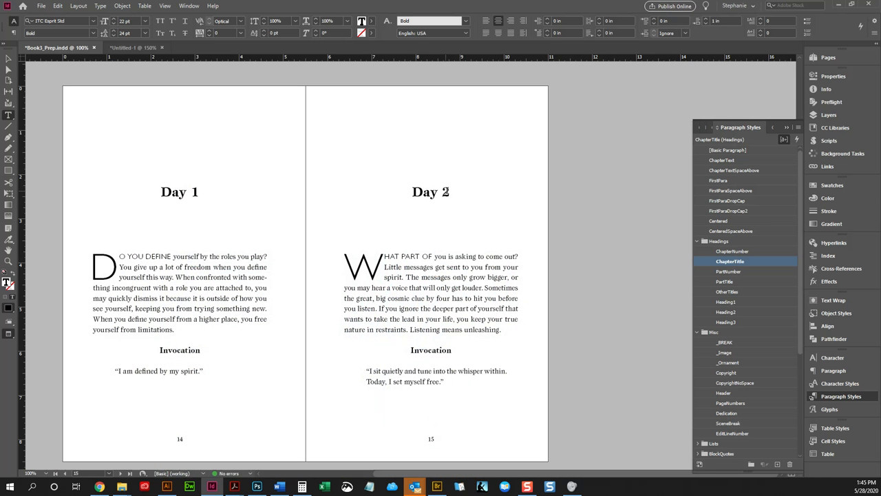
{"action": "left_click", "coordinate": [450, 192]}
{"action": "mouse_move", "coordinate": [451, 189]}
{"action": "left_mouse_down"}
{"action": "mouse_move", "coordinate": [424, 193]}
{"action": "mouse_move", "coordinate": [441, 193]}
{"action": "left_mouse_up"}
{"action": "left_click", "coordinate": [72, 20]}
{"action": "type", "text": "avaloon"}
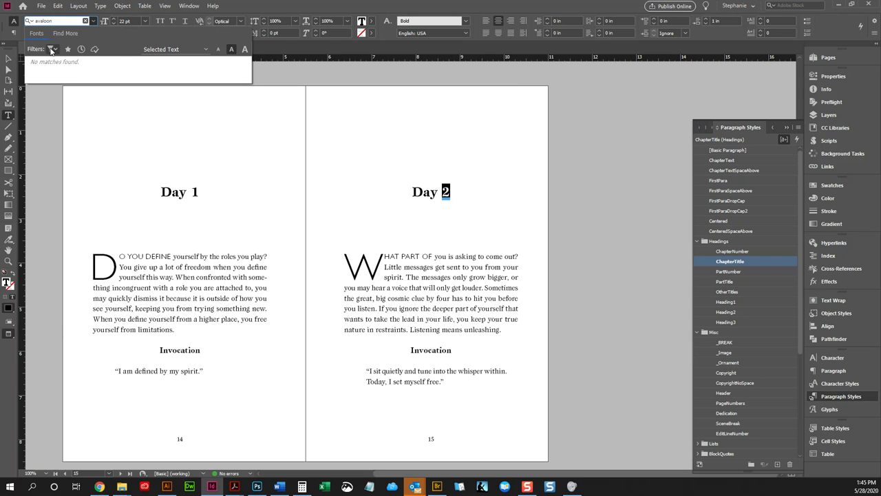
{"action": "key", "text": "BackSpace"}
{"action": "key", "text": "BackSpace"}
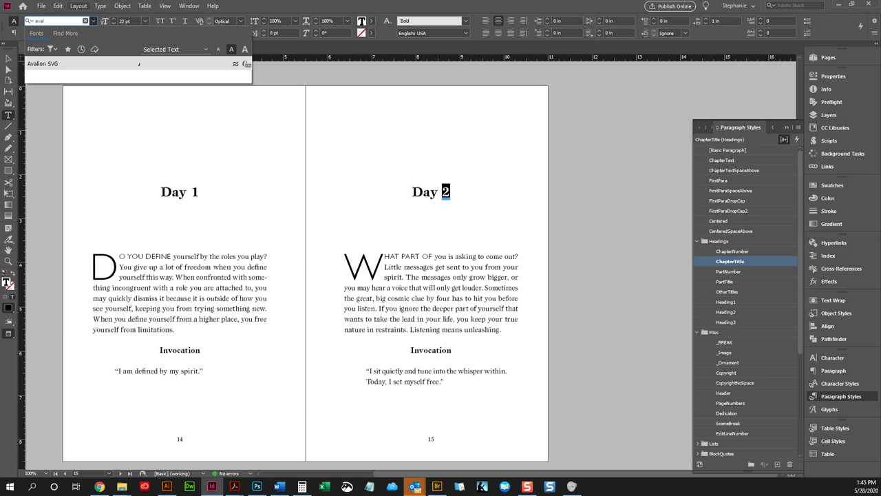
{"action": "left_click", "coordinate": [89, 67]}
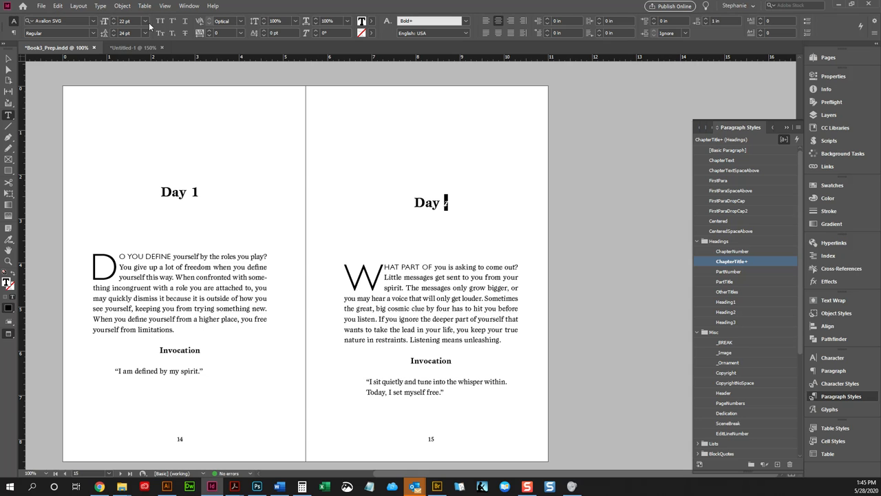
- Enlarge the numeral 2 in the Day 2 chapter title to 72 pt and further to 90 pt
{"action": "left_click_drag", "start_coordinate": [135, 22], "coordinate": [106, 23]}
{"action": "type", "text": "72"}
{"action": "key", "text": "Return"}
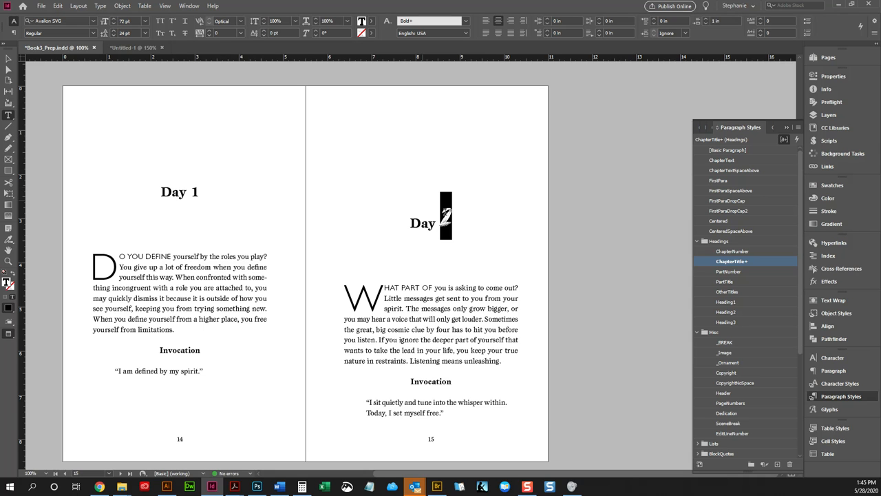
{"action": "left_click", "coordinate": [475, 216]}
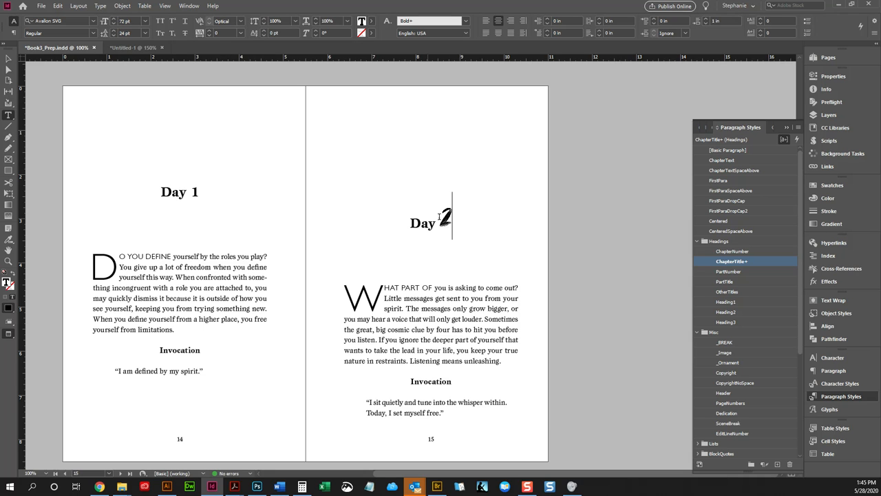
{"action": "double_click", "coordinate": [444, 218]}
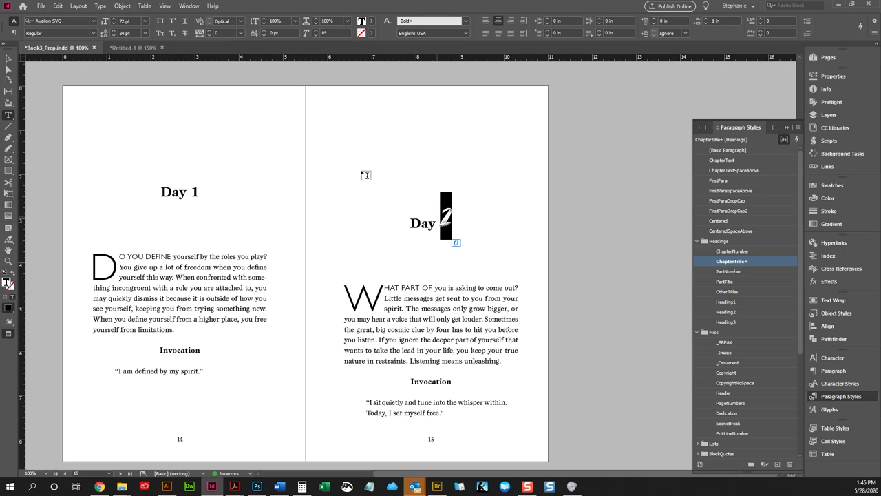
{"action": "left_click", "coordinate": [129, 21]}
{"action": "type", "text": "90"}
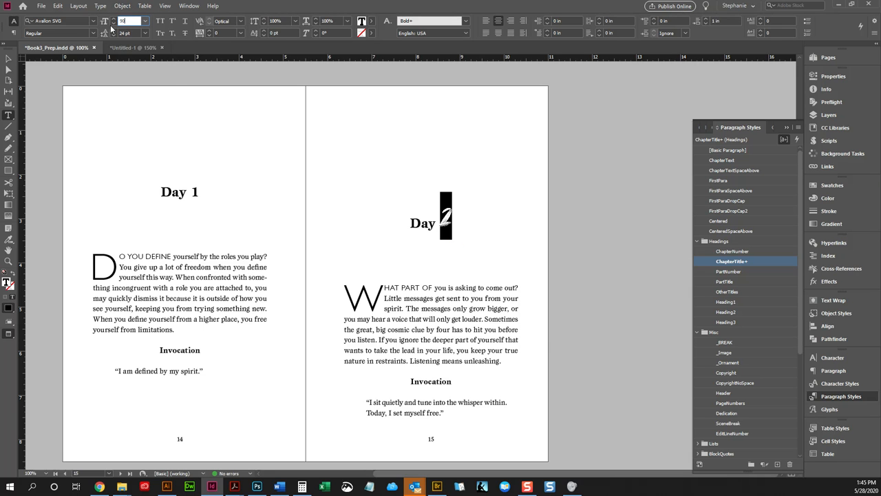
{"action": "key", "text": "Return"}
- Change the font of the word Day in the Day 2 chapter title to Gill Sans Std Light
{"action": "left_click_drag", "start_coordinate": [434, 236], "coordinate": [389, 233]}
{"action": "left_click", "coordinate": [74, 21]}
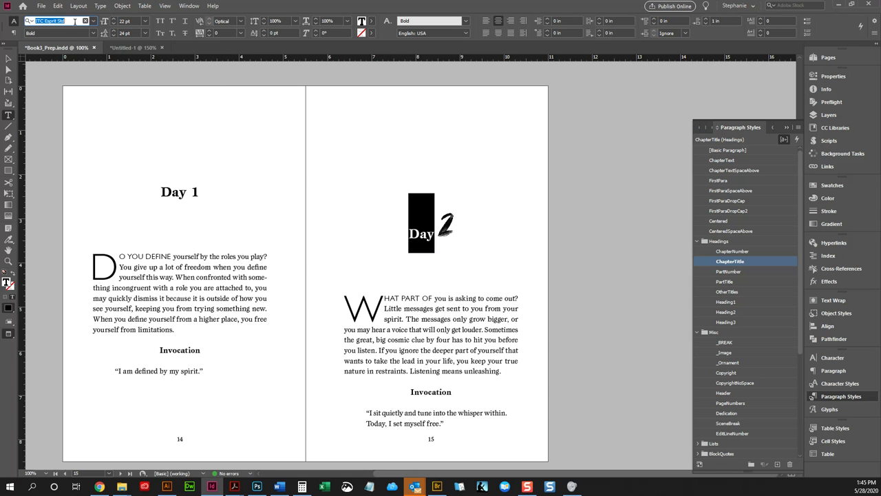
{"action": "type", "text": "gill sans"}
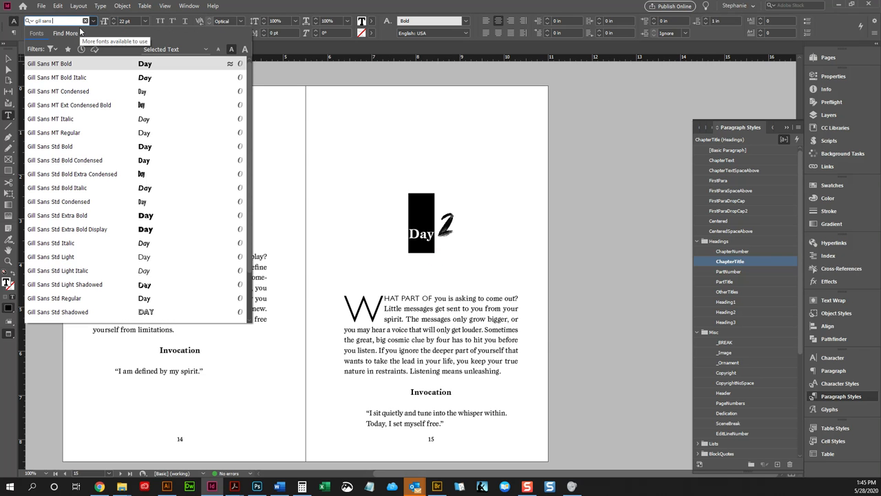
{"action": "left_click", "coordinate": [76, 257]}
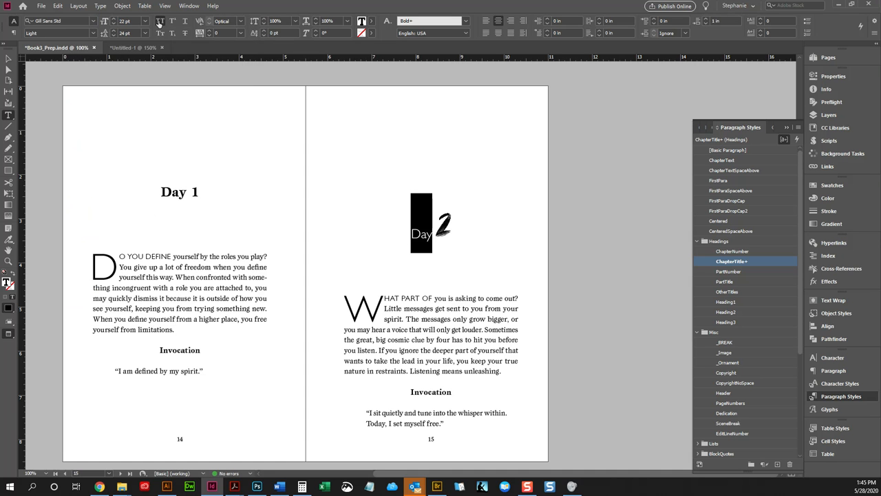
- Set the word Day in the Day 2 title in all caps with tracking of 200
{"action": "left_click", "coordinate": [159, 22]}
{"action": "left_click", "coordinate": [240, 33]}
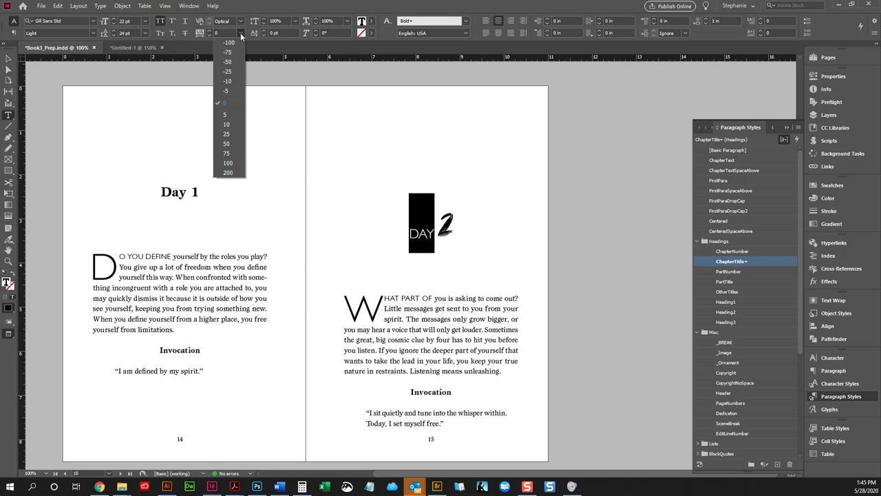
{"action": "left_click", "coordinate": [226, 173]}
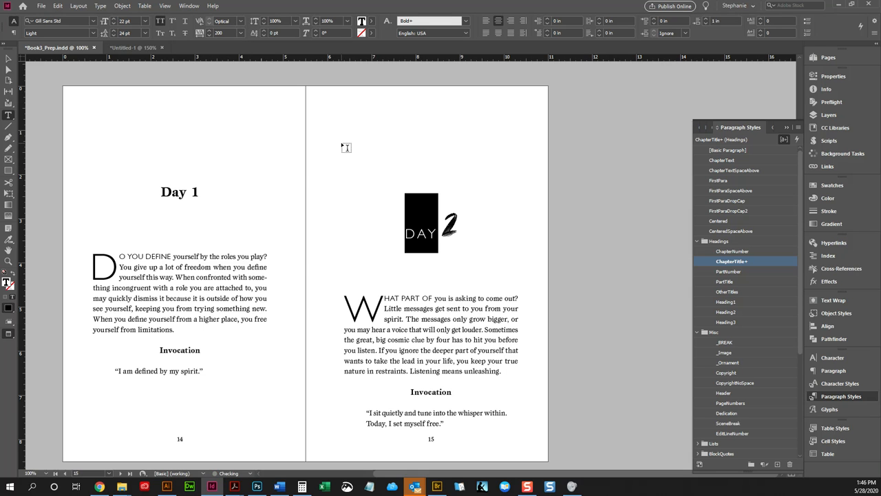
- Raise the word DAY to a baseline shift of 13 pt so it sits centred against the numeral 2
{"action": "left_click", "coordinate": [263, 34]}
{"action": "left_click", "coordinate": [262, 33]}
{"action": "left_click", "coordinate": [264, 32]}
{"action": "key", "text": "ctrl+="}
{"action": "key", "text": "ctrl+="}
{"action": "key", "text": "ctrl+="}
{"action": "key", "text": "ctrl+="}
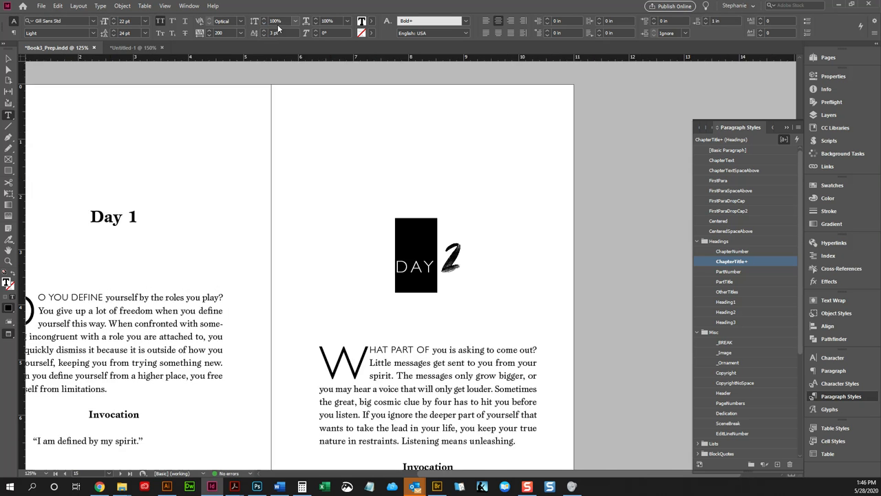
{"action": "left_click", "coordinate": [263, 31]}
{"action": "left_click", "coordinate": [263, 31]}
{"action": "left_click", "coordinate": [263, 31]}
{"action": "left_click", "coordinate": [263, 31]}
{"action": "left_click", "coordinate": [263, 31]}
{"action": "left_click", "coordinate": [263, 31]}
{"action": "left_click", "coordinate": [263, 31]}
{"action": "left_click", "coordinate": [263, 31]}
{"action": "left_click", "coordinate": [263, 31]}
{"action": "left_click", "coordinate": [263, 31]}
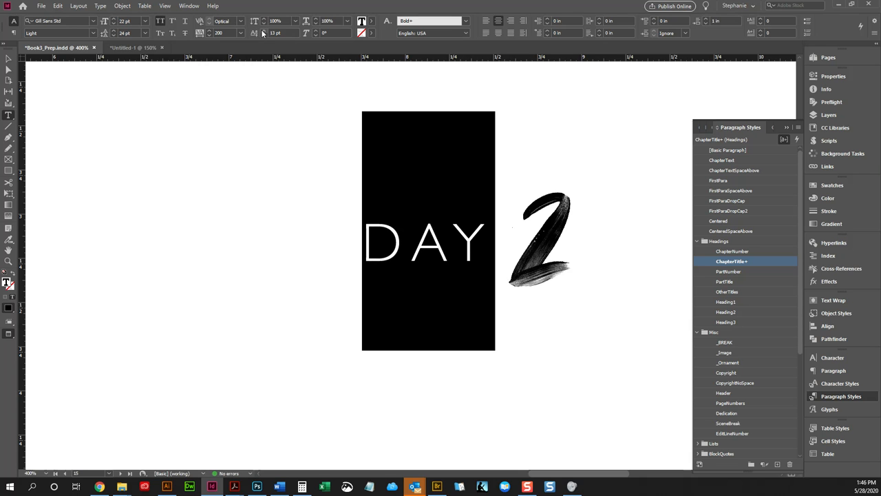
- Create a character style named DAY from the formatted word in the Day 2 title and apply it to the selection
{"action": "left_click", "coordinate": [563, 168]}
{"action": "left_click_drag", "start_coordinate": [496, 227], "coordinate": [367, 227]}
{"action": "left_click_drag", "start_coordinate": [370, 238], "coordinate": [508, 245]}
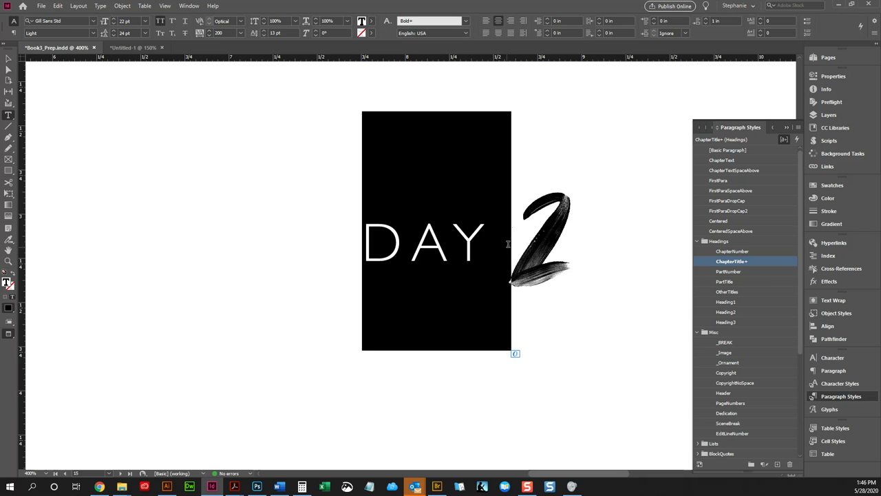
{"action": "left_click", "coordinate": [841, 383]}
{"action": "left_click_drag", "start_coordinate": [498, 241], "coordinate": [340, 228]}
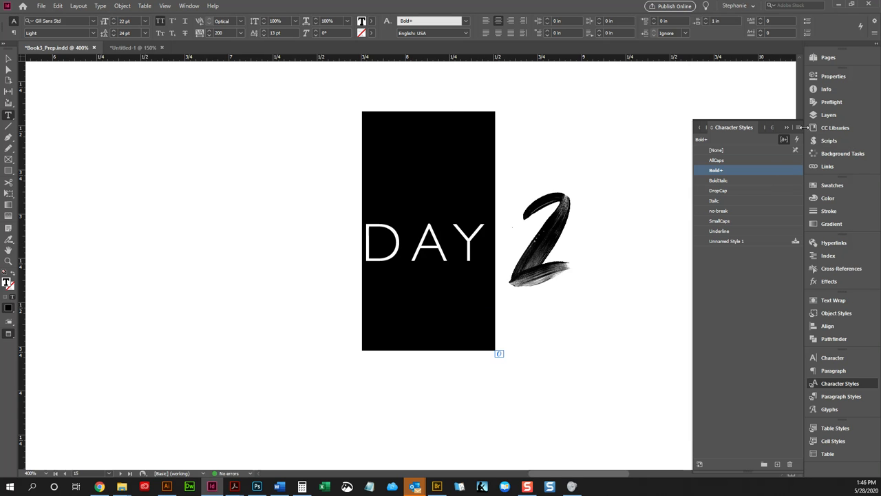
{"action": "left_click", "coordinate": [798, 127]}
{"action": "left_click", "coordinate": [750, 127]}
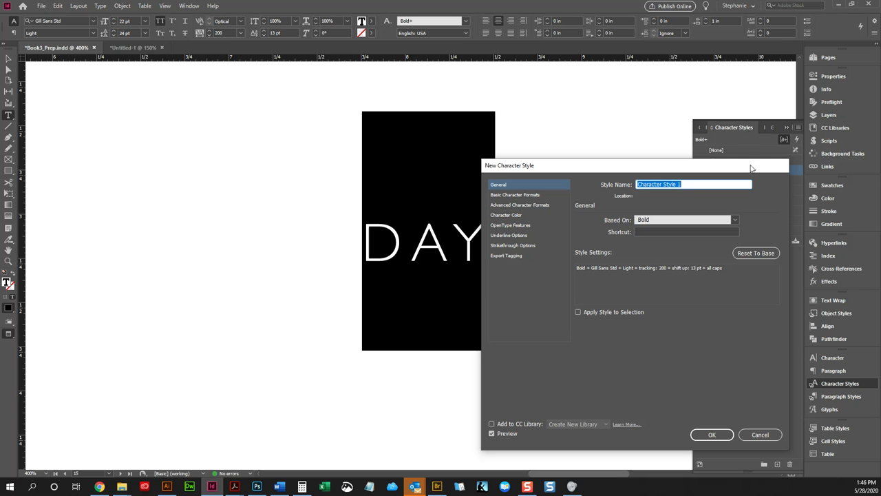
{"action": "type", "text": "DAY"}
{"action": "left_click", "coordinate": [580, 312]}
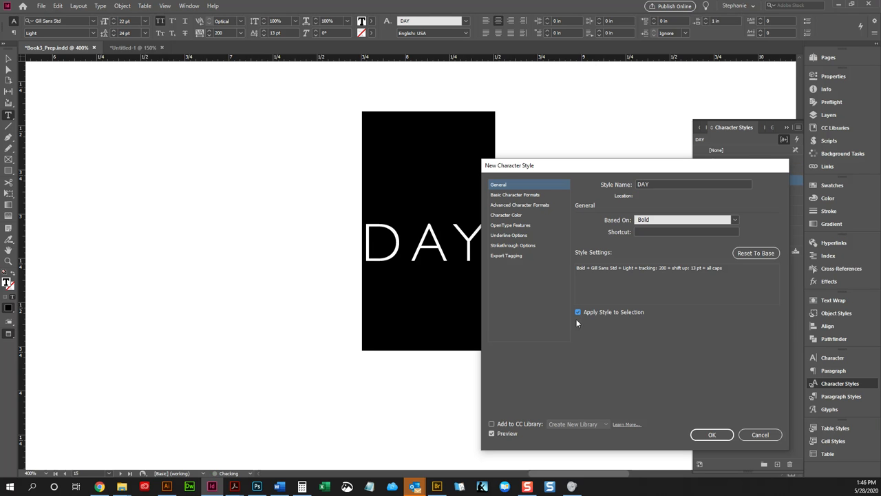
{"action": "left_click", "coordinate": [723, 434]}
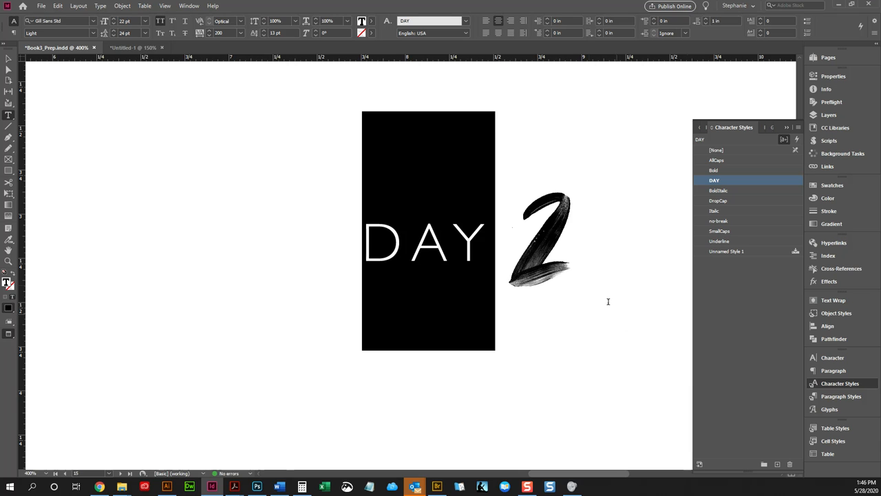
- Try to redefine the ChapterTitle paragraph style from the formatting of the numeral 2 in the Day 2 title
{"action": "left_click", "coordinate": [551, 242]}
{"action": "left_click", "coordinate": [841, 396]}
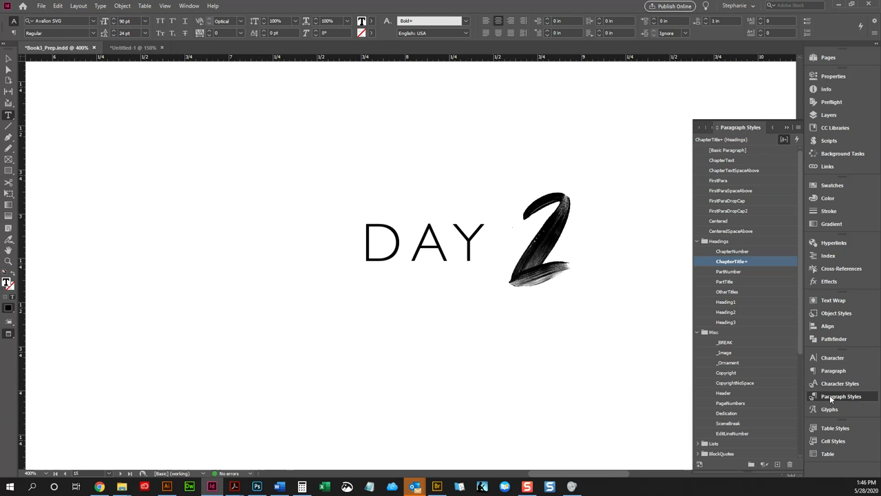
{"action": "double_click", "coordinate": [541, 232]}
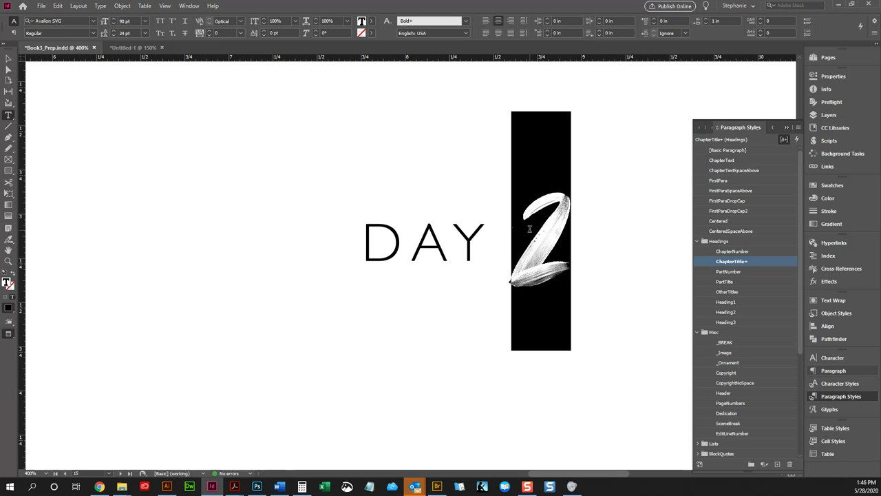
{"action": "left_click", "coordinate": [551, 228]}
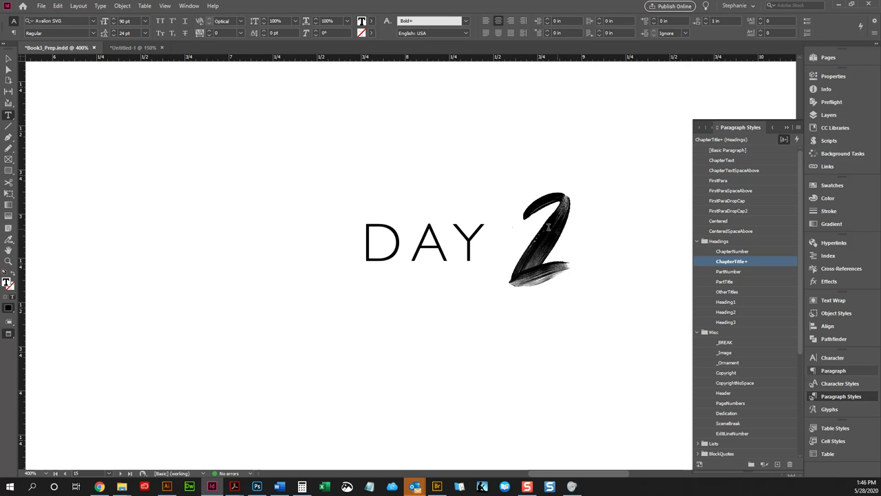
{"action": "left_click_drag", "start_coordinate": [554, 228], "coordinate": [537, 228]}
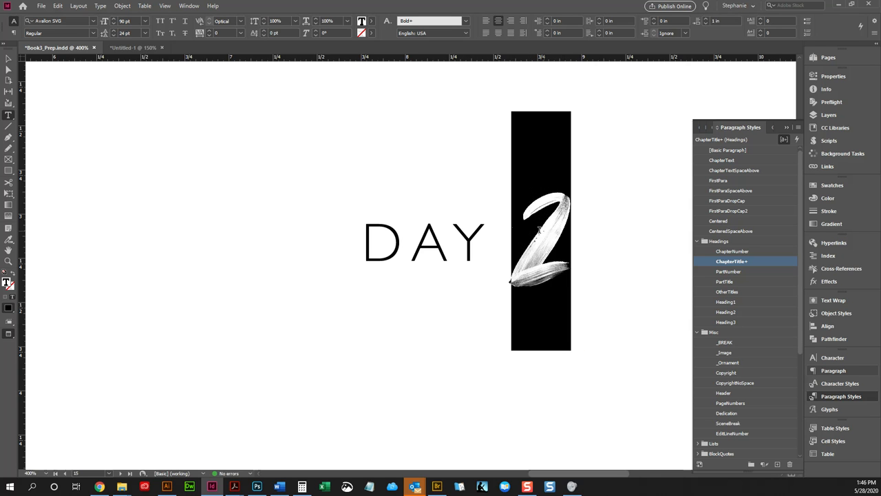
{"action": "left_click", "coordinate": [541, 228]}
{"action": "double_click", "coordinate": [542, 230]}
{"action": "left_click", "coordinate": [553, 232]}
{"action": "left_click_drag", "start_coordinate": [553, 232], "coordinate": [539, 231]}
{"action": "left_click", "coordinate": [798, 128]}
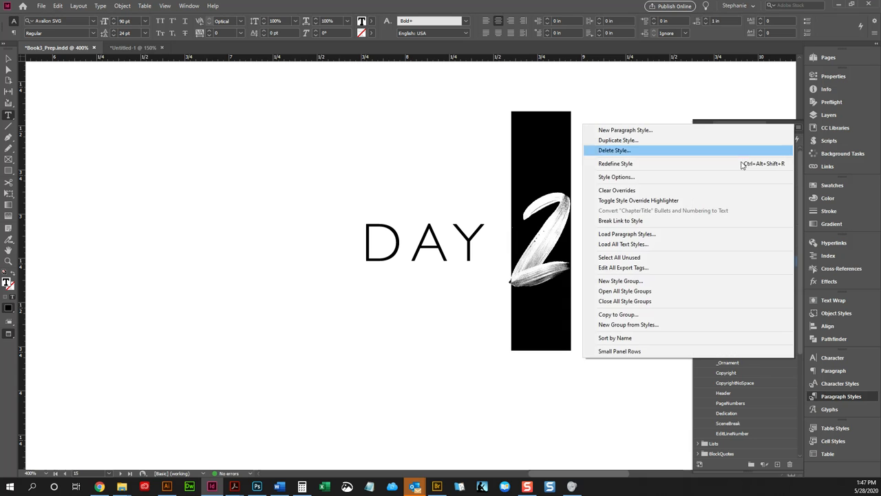
{"action": "left_click", "coordinate": [641, 163]}
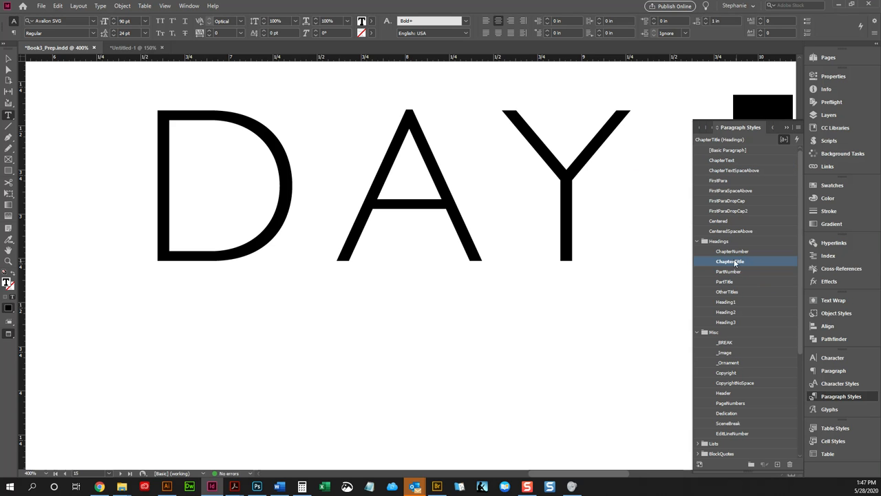
- Compare the formatting of the Day 1 and Day 2 titles and undo the ChapterTitle redefinition
{"action": "left_click", "coordinate": [656, 220]}
{"action": "key", "text": "ctrl+1"}
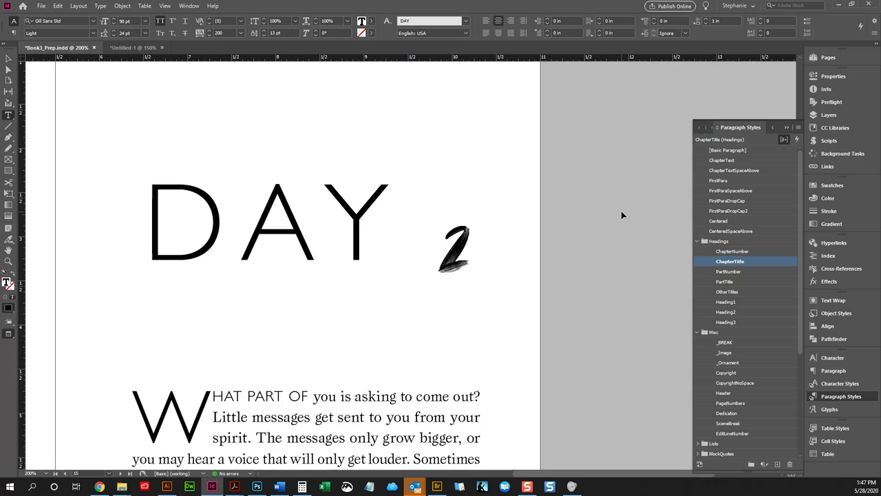
{"action": "key", "text": "ctrl+minus"}
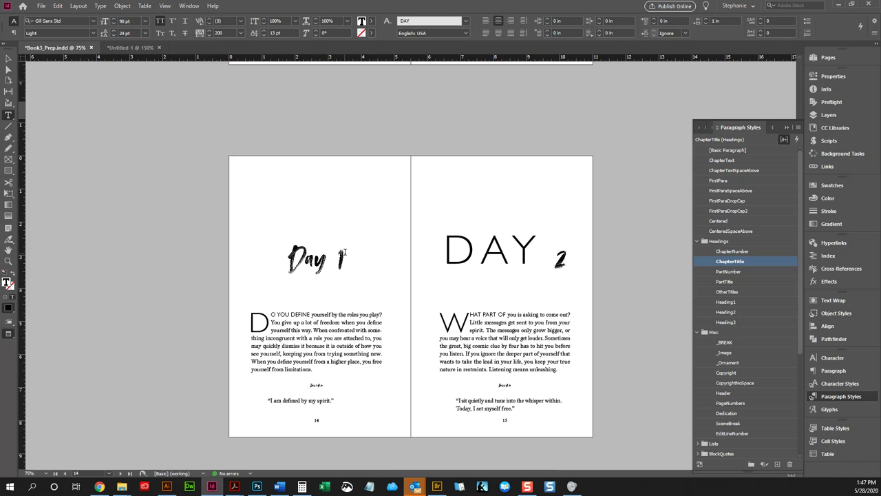
{"action": "left_click_drag", "start_coordinate": [345, 259], "coordinate": [281, 259]}
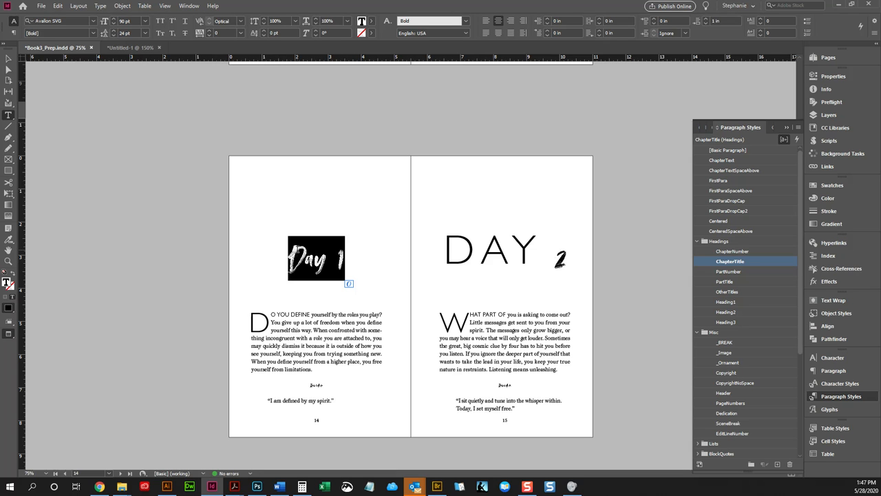
{"action": "left_click", "coordinate": [314, 264]}
{"action": "left_click_drag", "start_coordinate": [356, 260], "coordinate": [292, 257]}
{"action": "left_click", "coordinate": [305, 261]}
{"action": "left_click", "coordinate": [314, 259]}
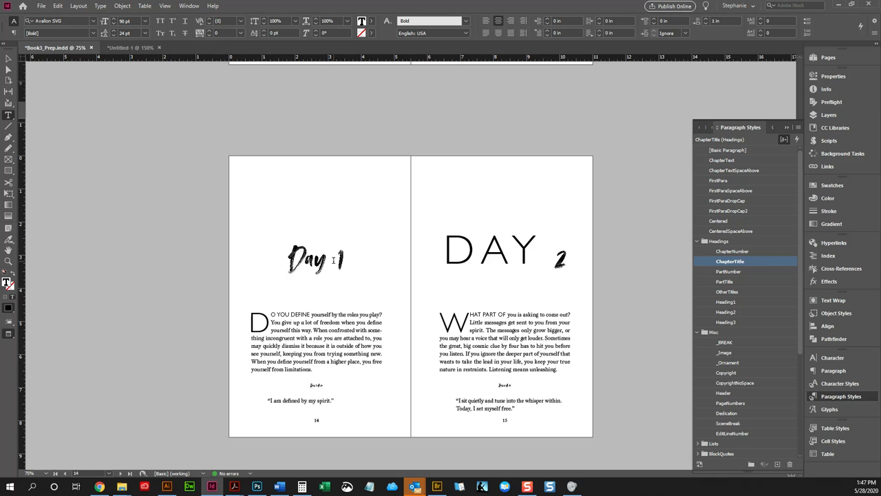
{"action": "left_click_drag", "start_coordinate": [556, 256], "coordinate": [440, 246]}
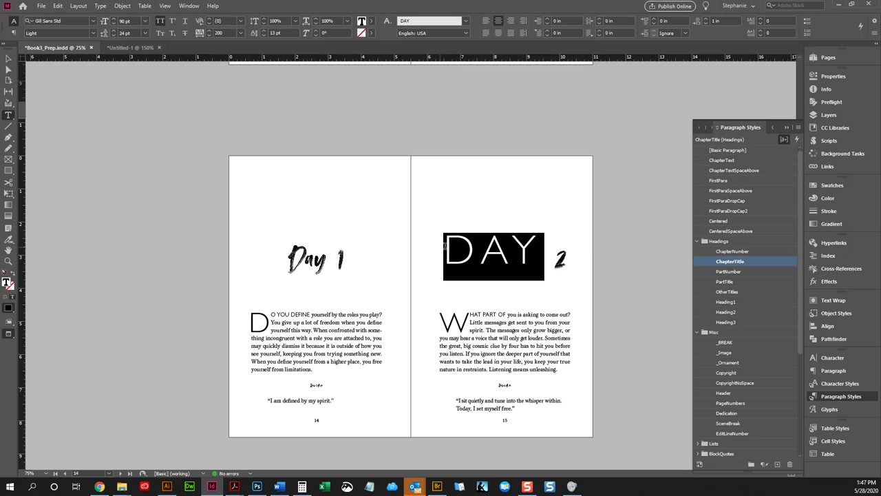
{"action": "left_click", "coordinate": [513, 249]}
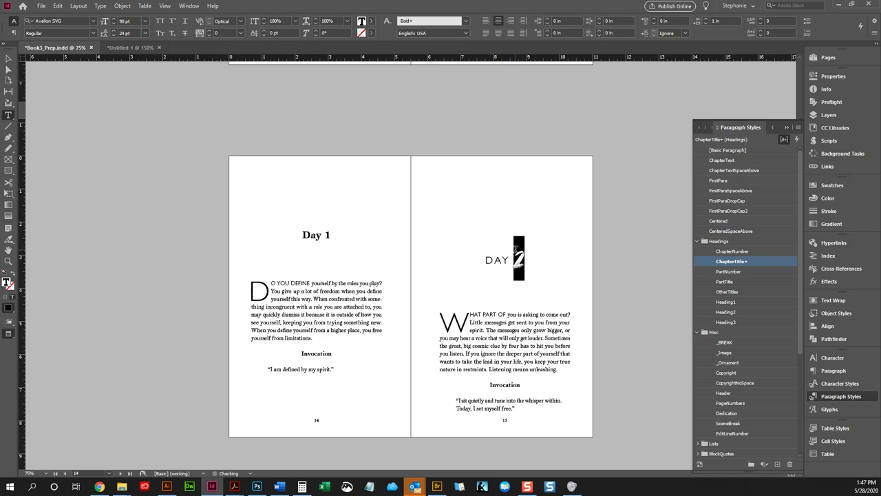
- Edit the DAY character style to use a size of 22 pt and a leading of 24 pt
{"action": "left_click_drag", "start_coordinate": [516, 249], "coordinate": [480, 256]}
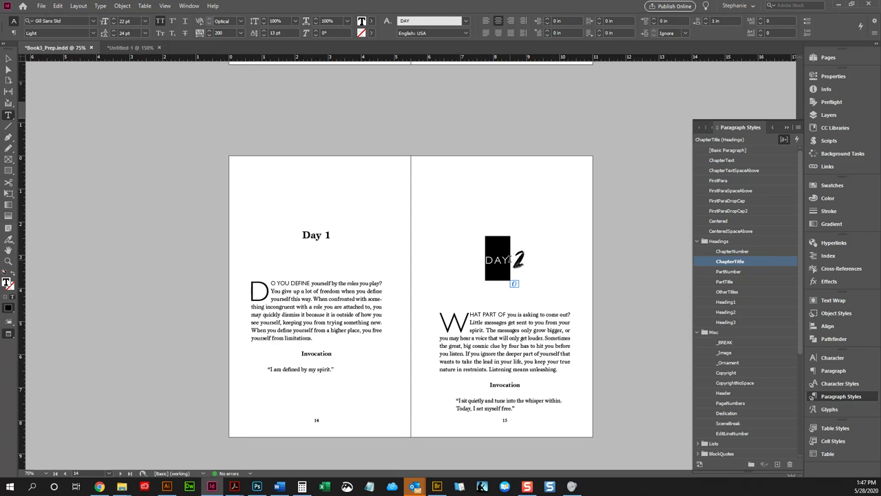
{"action": "left_click", "coordinate": [840, 383]}
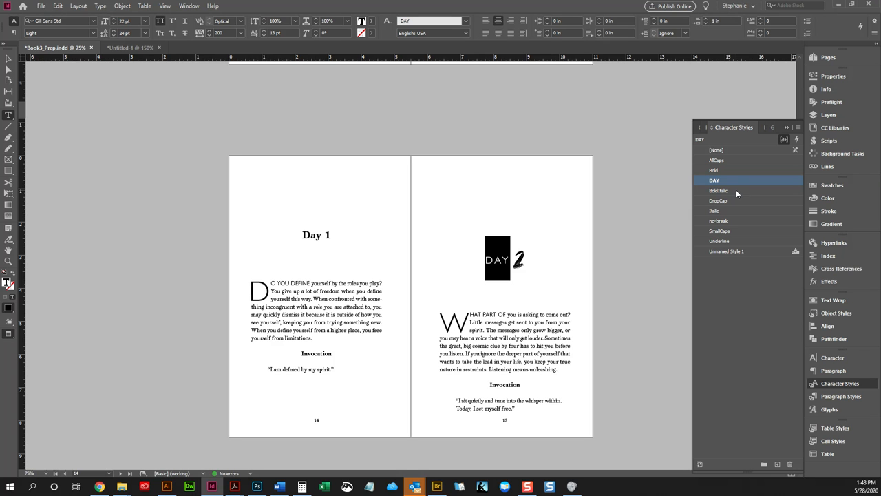
{"action": "right_click", "coordinate": [709, 180]}
{"action": "left_click", "coordinate": [720, 184]}
{"action": "left_click", "coordinate": [525, 194]}
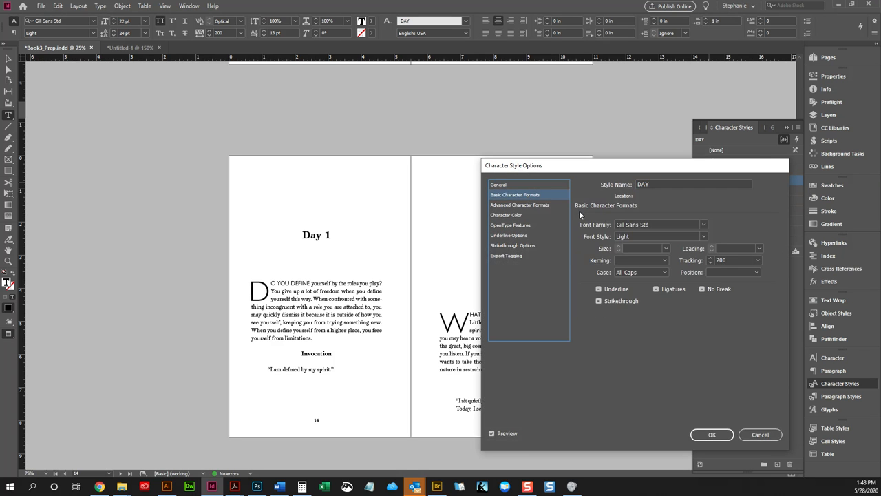
{"action": "left_click", "coordinate": [635, 249]}
{"action": "type", "text": "22"}
{"action": "key", "text": "Tab"}
{"action": "type", "text": "24"}
{"action": "left_click", "coordinate": [711, 434]}
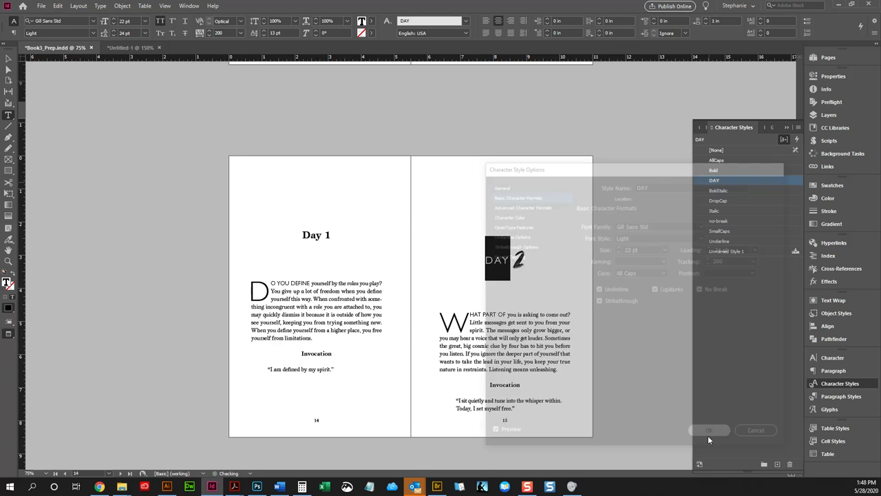
- Redefine the ChapterTitle paragraph style to match the 90 pt Avallon SVG numeral 2
{"action": "left_click", "coordinate": [508, 258]}
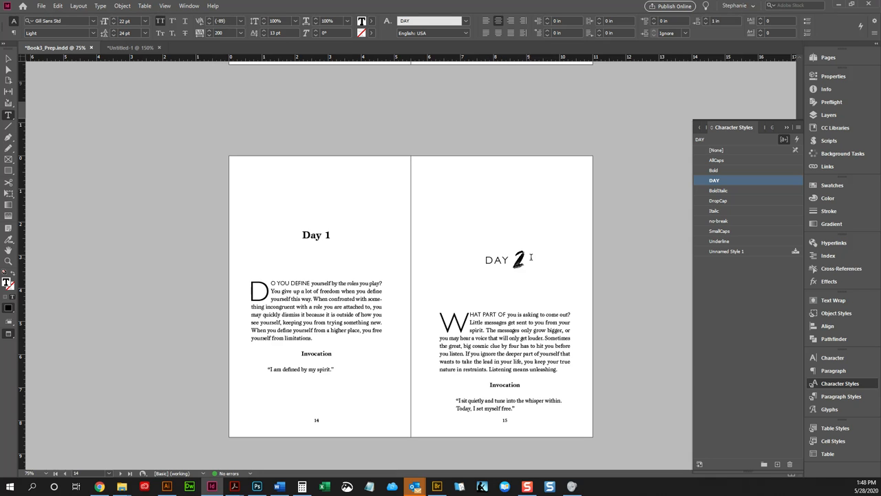
{"action": "left_click", "coordinate": [522, 261]}
{"action": "left_click", "coordinate": [841, 396]}
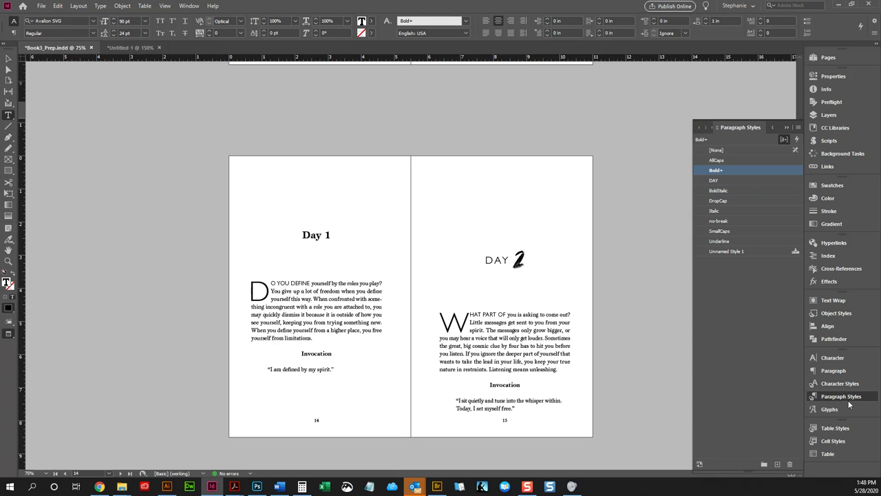
{"action": "left_click", "coordinate": [798, 127]}
{"action": "left_click", "coordinate": [686, 164]}
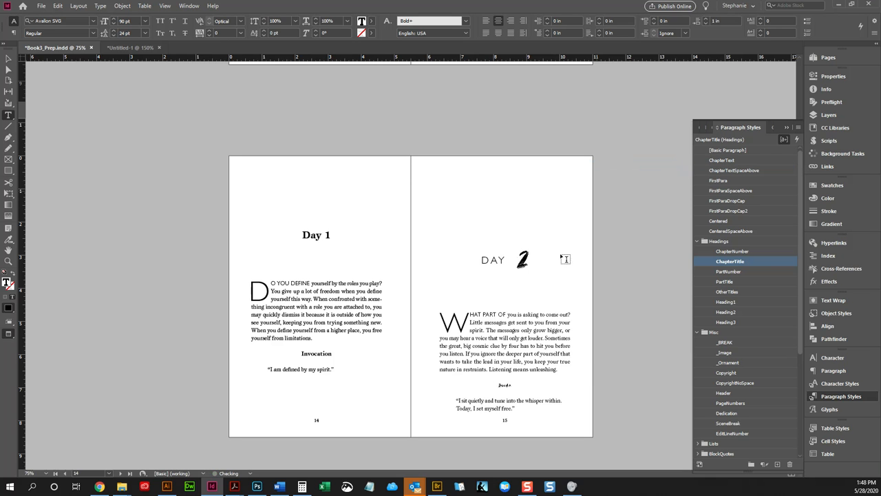
- Tighten the space between the word DAY and the numeral 2 in the Day 2 title
{"action": "double_click", "coordinate": [489, 260]}
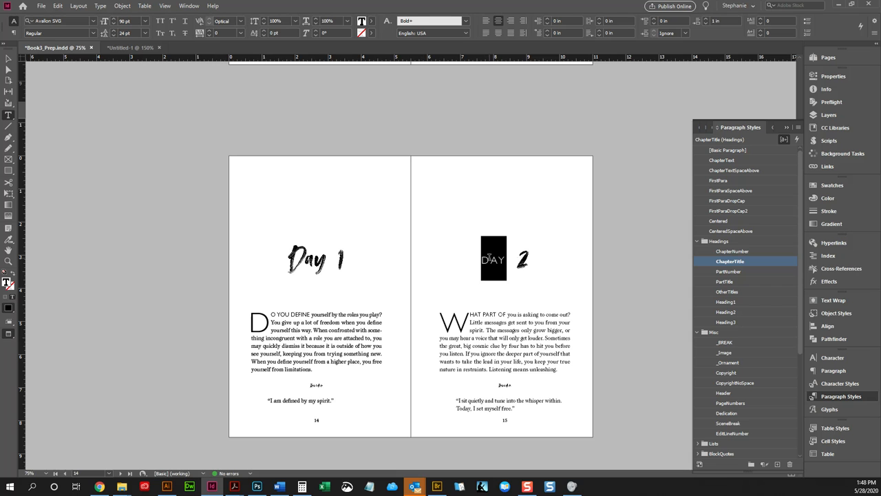
{"action": "left_click", "coordinate": [506, 261]}
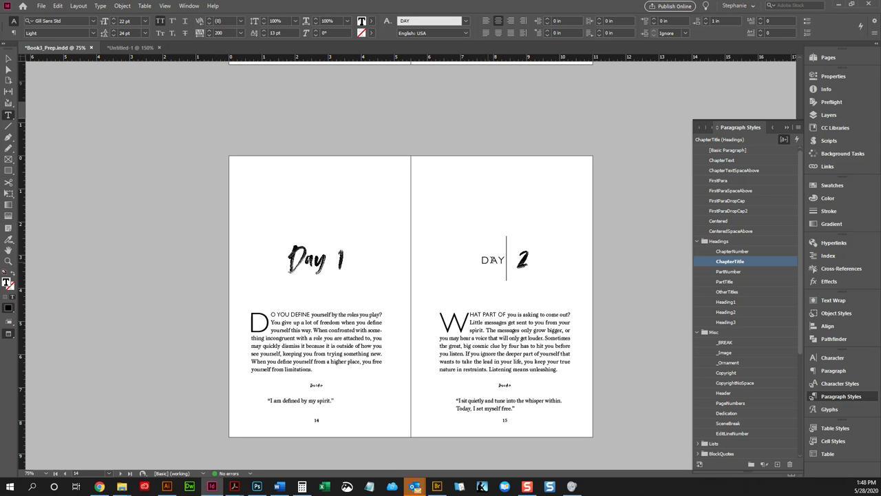
{"action": "double_click", "coordinate": [508, 259]}
{"action": "left_click_drag", "start_coordinate": [508, 259], "coordinate": [516, 258]}
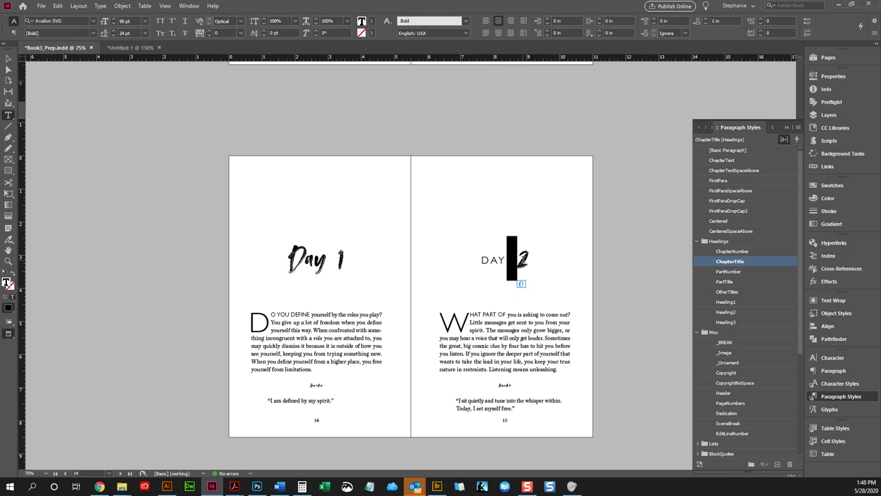
{"action": "left_click", "coordinate": [515, 259]}
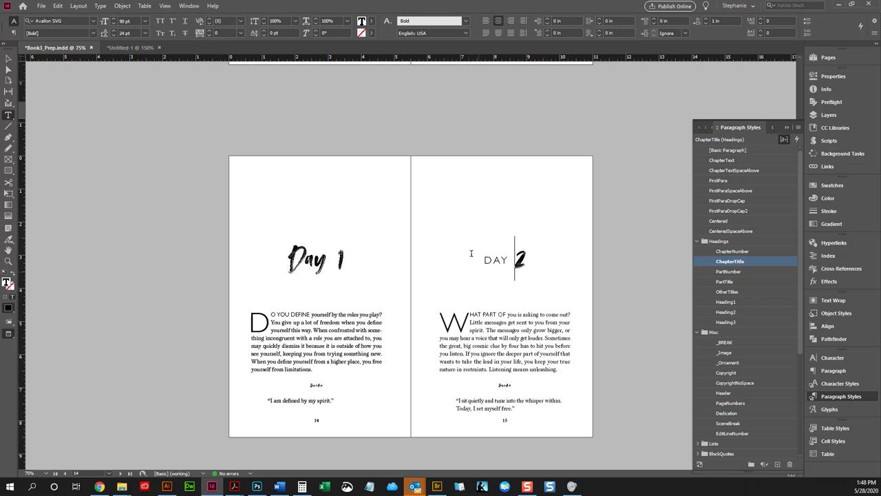
- Replace the regular space between DAY and the numeral 2 in the Day 2 title with a hair space
{"action": "key", "text": "shift+Left"}
{"action": "key", "text": "Right"}
{"action": "key", "text": "shift+Left"}
{"action": "left_click", "coordinate": [79, 6]}
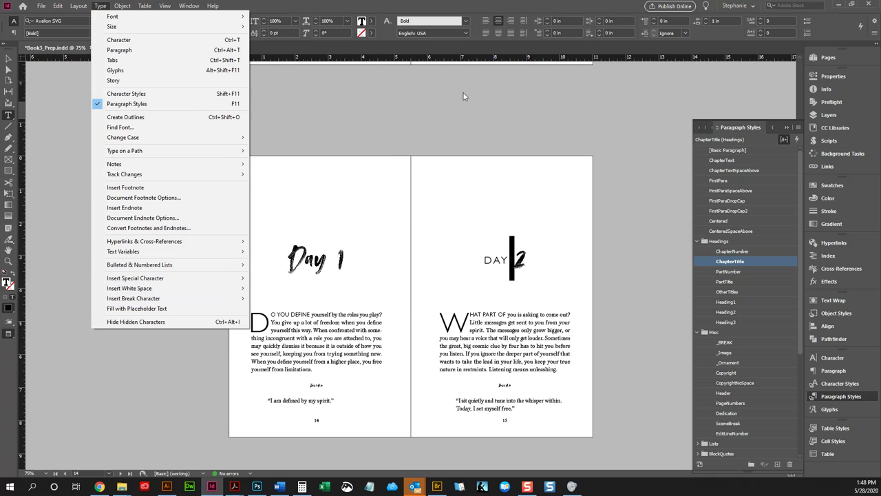
{"action": "left_click", "coordinate": [412, 8]}
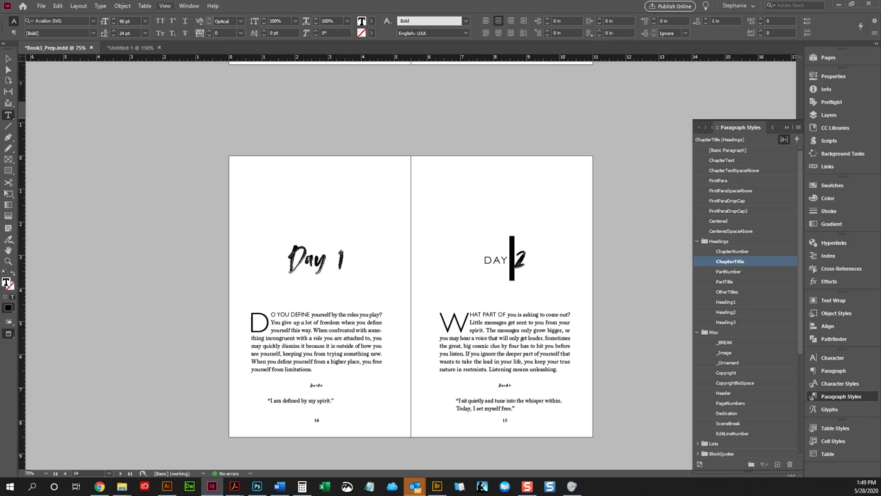
{"action": "left_click", "coordinate": [82, 5]}
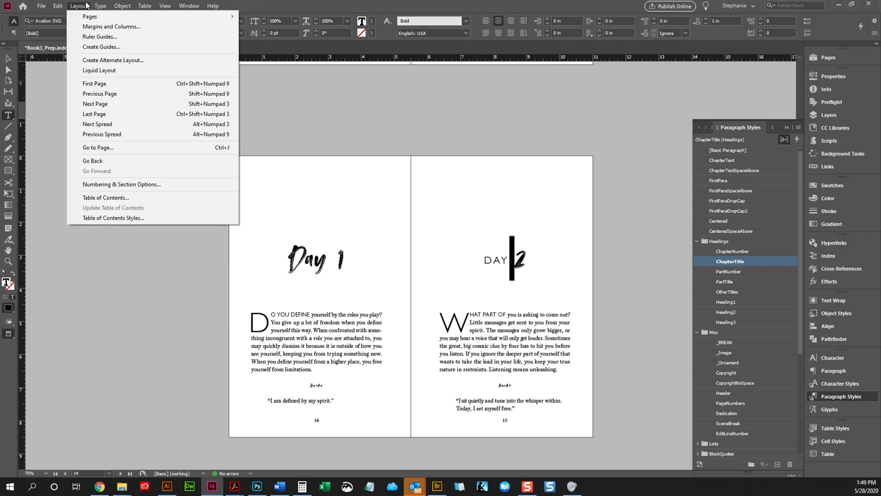
{"action": "mouse_move", "coordinate": [102, 5]}
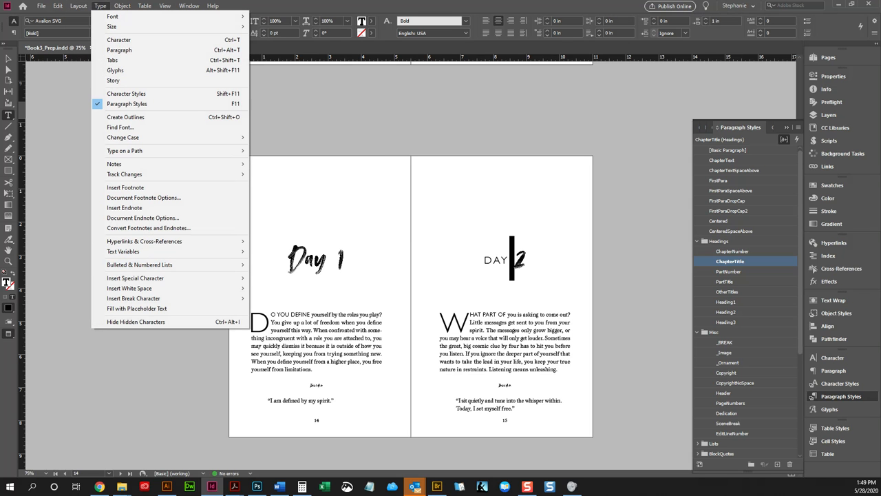
{"action": "mouse_move", "coordinate": [131, 289]}
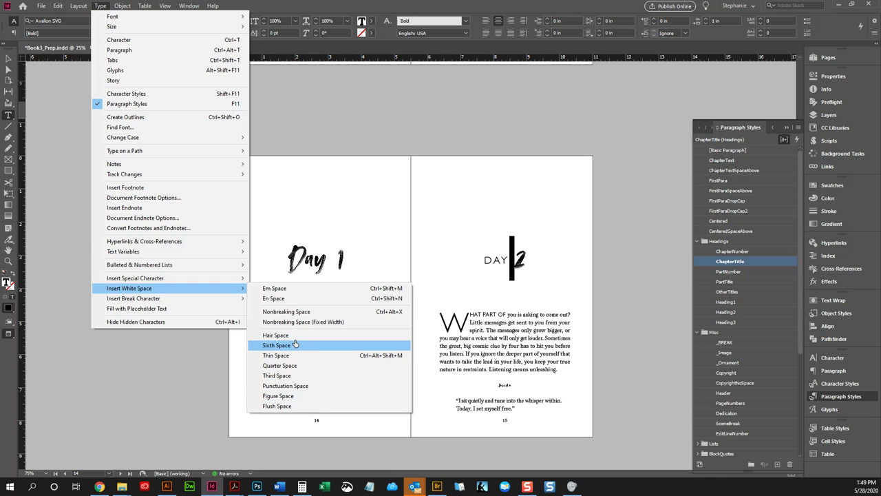
{"action": "left_click", "coordinate": [295, 336]}
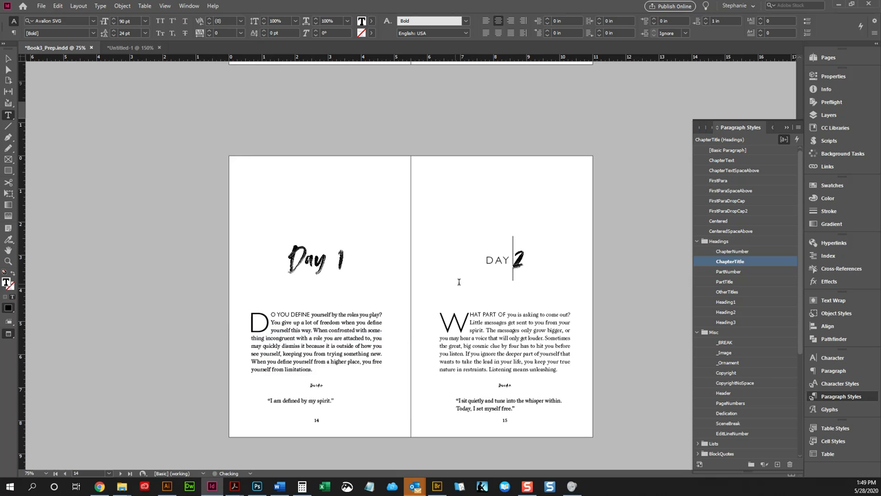
- Compare the spacing and formatting of the Day 2 title with the Day 1 title
{"action": "left_click", "coordinate": [498, 371]}
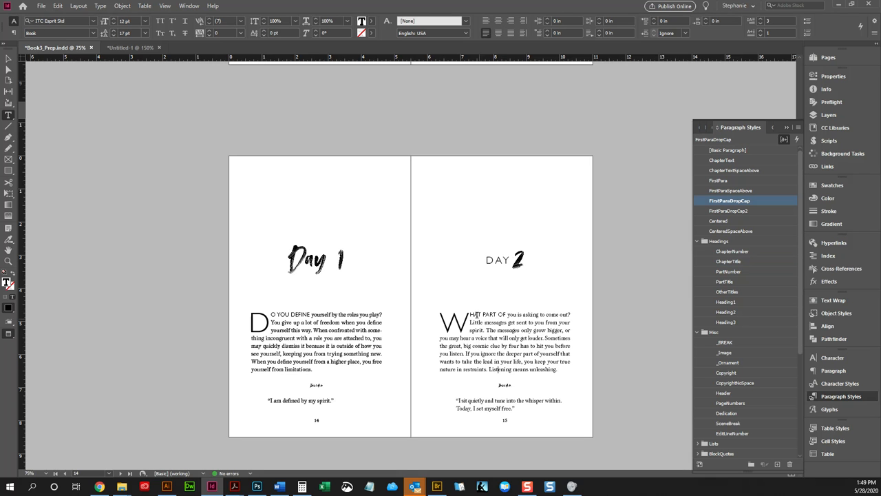
{"action": "left_click", "coordinate": [496, 262]}
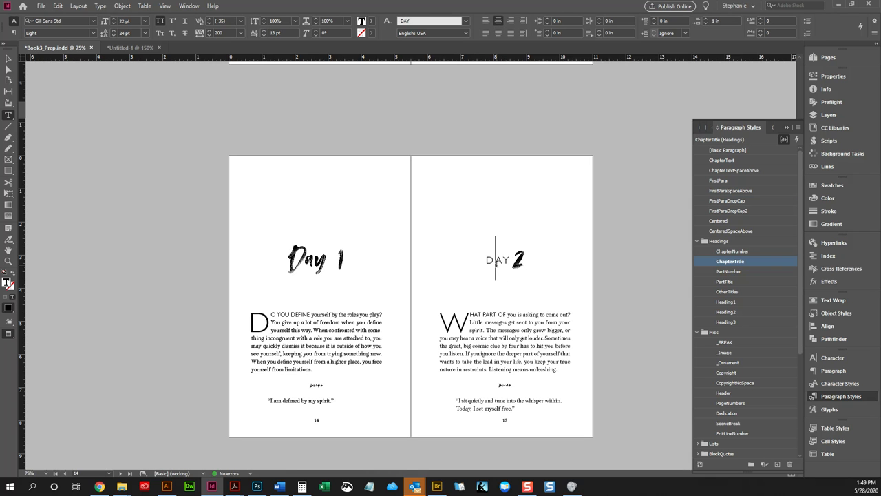
{"action": "key", "text": "ctrl+a"}
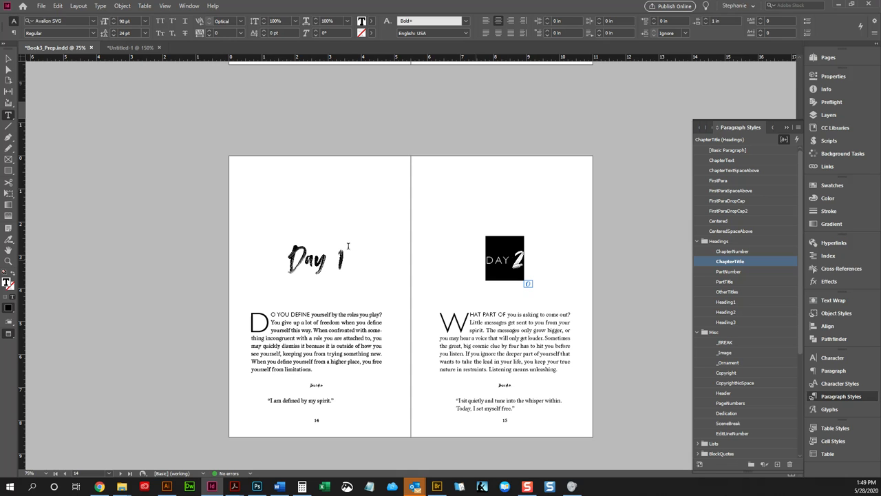
{"action": "triple_click", "coordinate": [331, 259]}
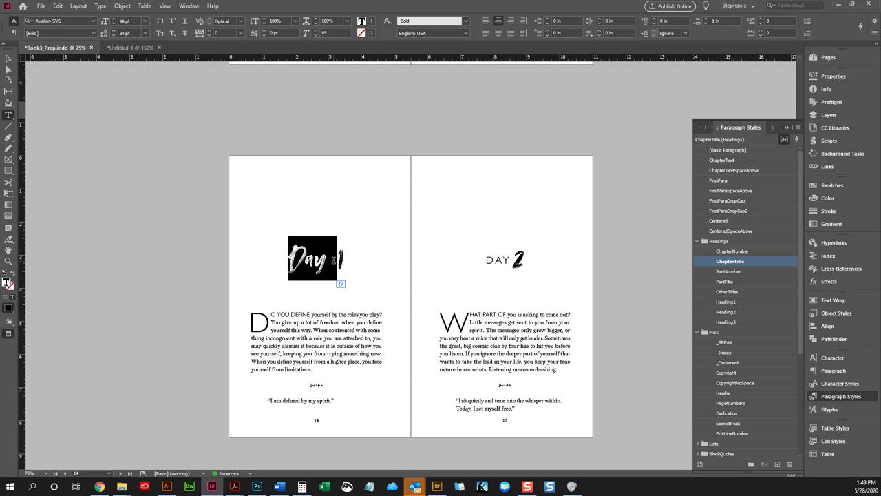
{"action": "left_click_drag", "start_coordinate": [330, 259], "coordinate": [340, 259]}
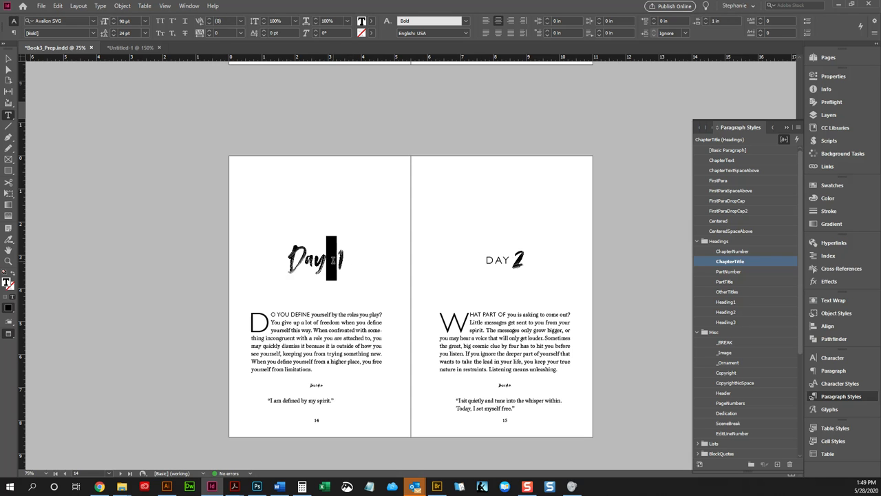
- Add a nested style to the ChapterTitle paragraph style that applies the DAY character style through 1 word
{"action": "left_click", "coordinate": [328, 250]}
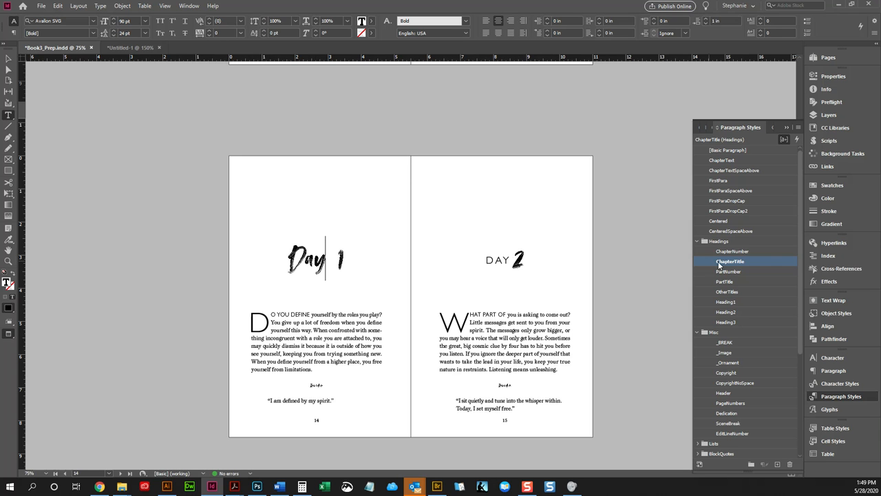
{"action": "right_click", "coordinate": [736, 265]}
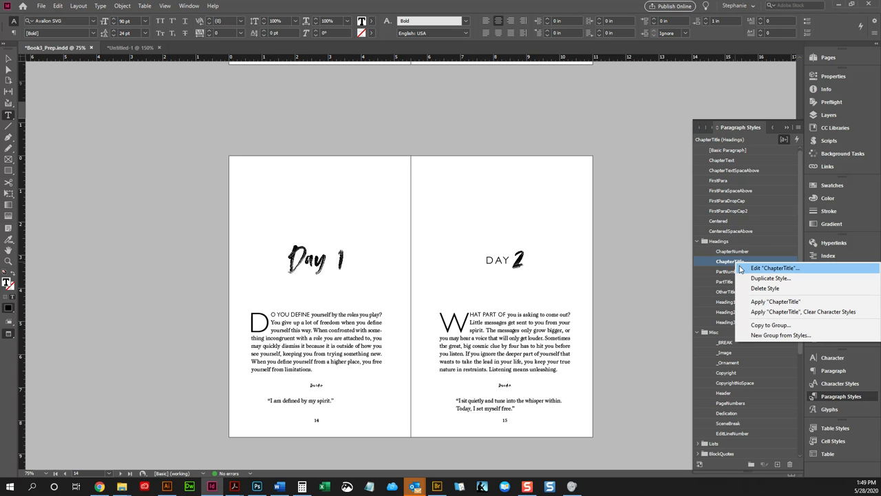
{"action": "left_click", "coordinate": [741, 268]}
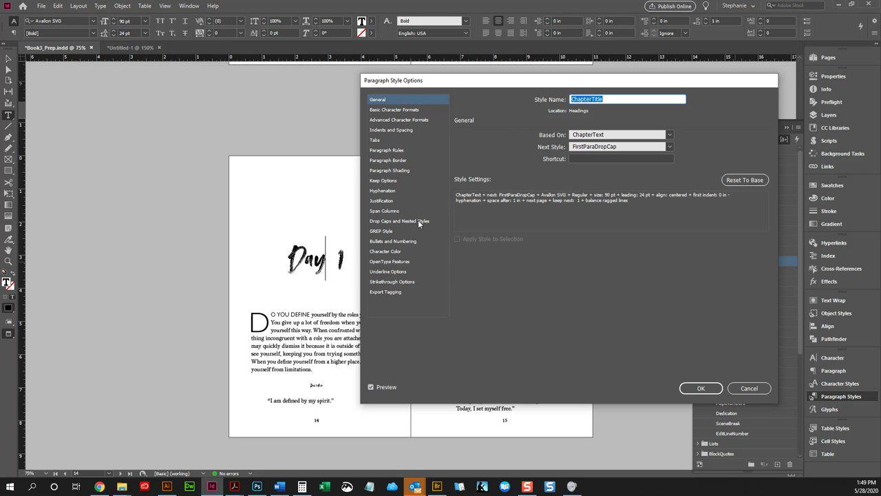
{"action": "left_click", "coordinate": [404, 220]}
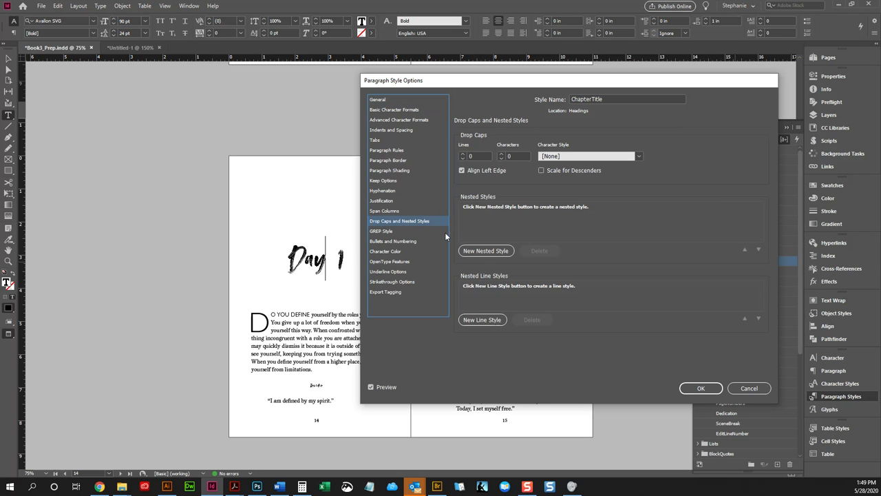
{"action": "left_click", "coordinate": [501, 252]}
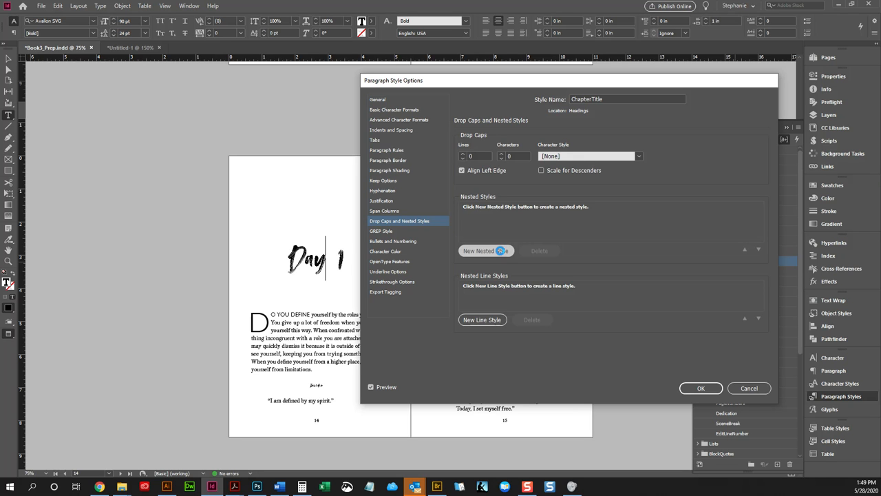
{"action": "left_click", "coordinate": [501, 250]}
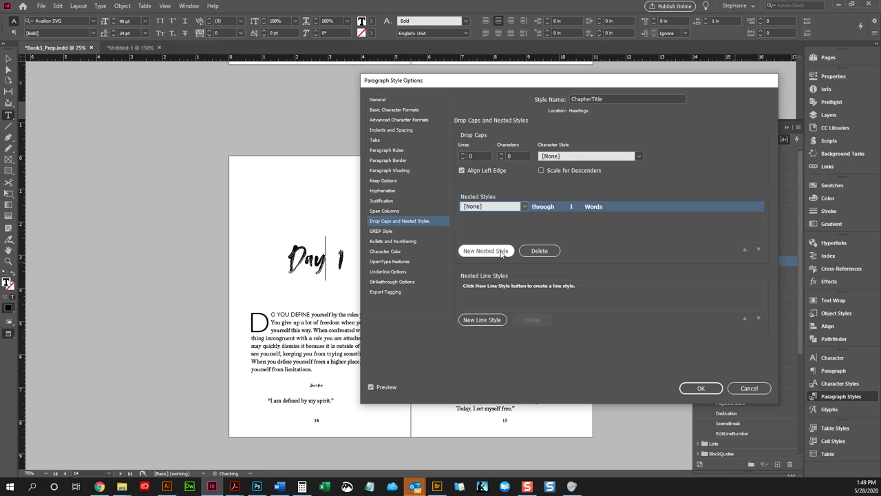
{"action": "left_click", "coordinate": [526, 207]}
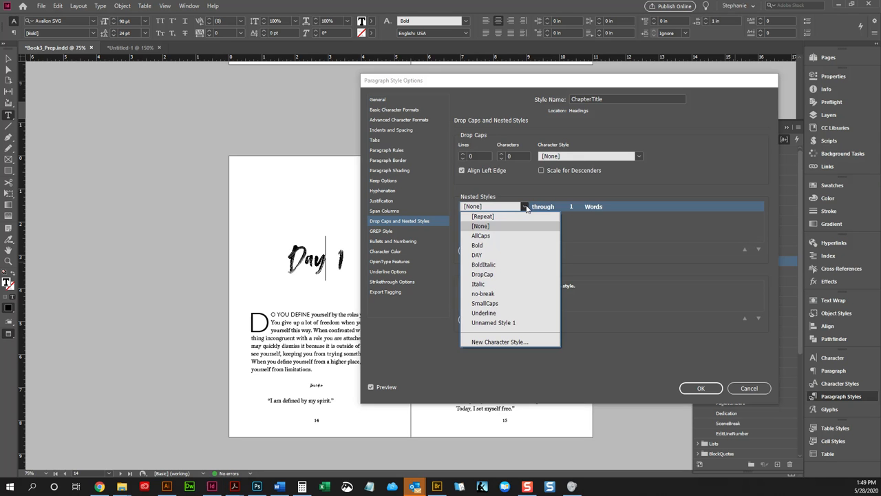
{"action": "left_click", "coordinate": [497, 255]}
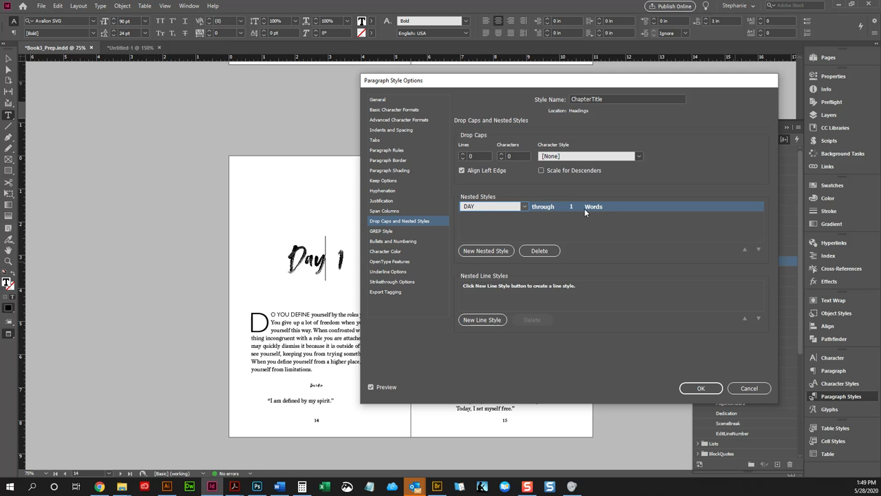
{"action": "left_click", "coordinate": [701, 388]}
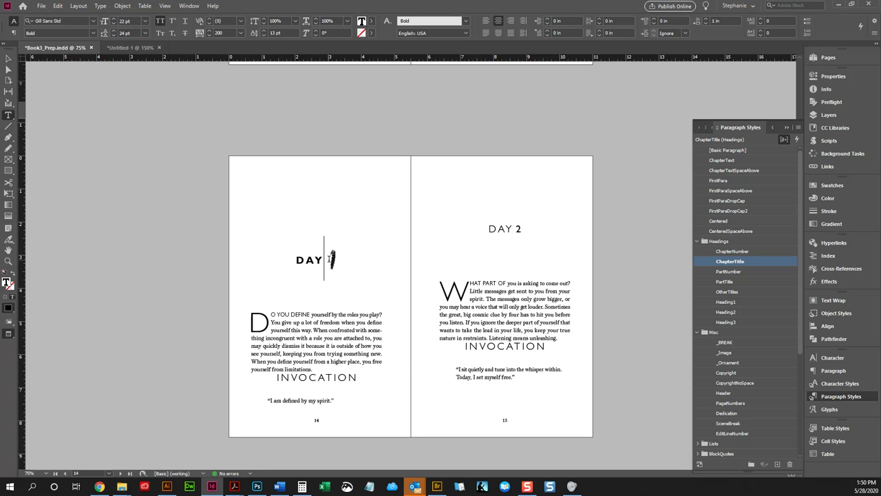
- Remove the Bold character style from the whole Day 1 title by applying the [None] character style
{"action": "left_click_drag", "start_coordinate": [331, 260], "coordinate": [262, 259]}
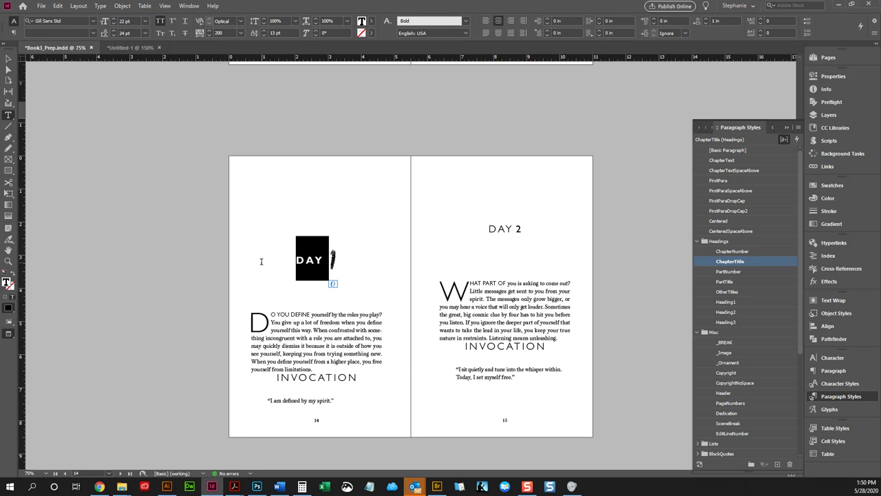
{"action": "triple_click", "coordinate": [317, 258]}
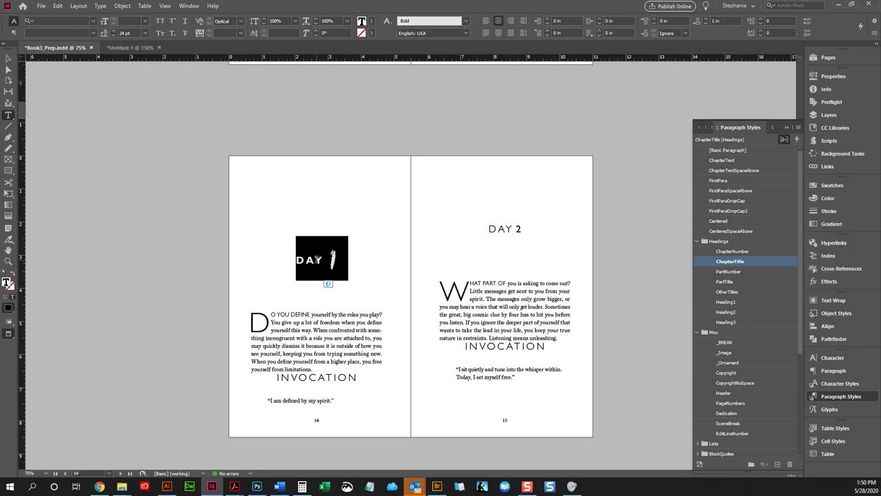
{"action": "left_click", "coordinate": [300, 266]}
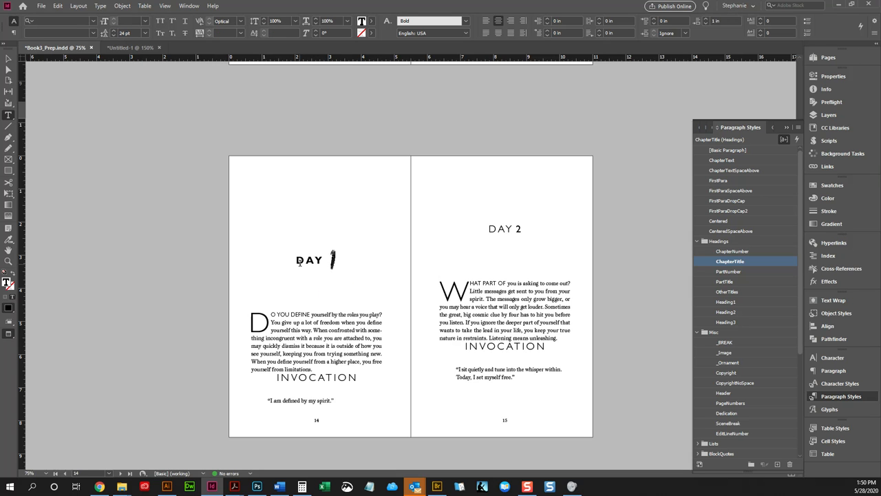
{"action": "left_click", "coordinate": [840, 383]}
{"action": "left_click_drag", "start_coordinate": [291, 256], "coordinate": [329, 254]}
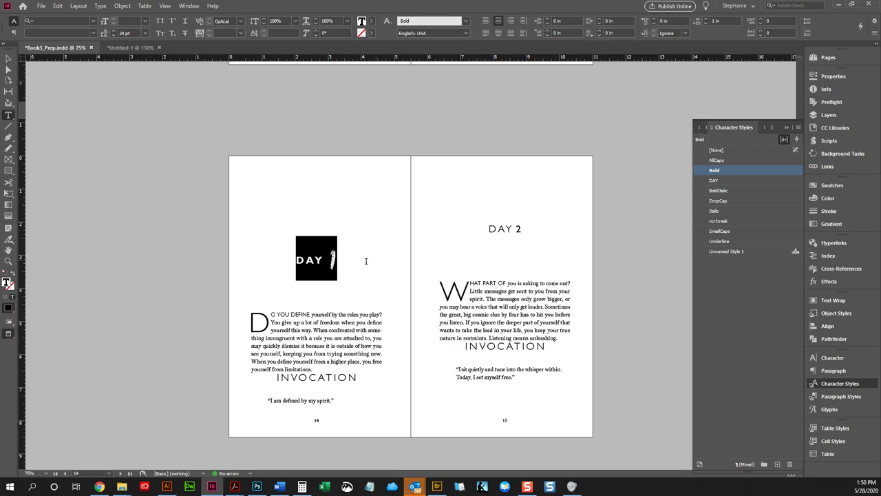
{"action": "left_click", "coordinate": [364, 255], "text": "shift"}
{"action": "left_click", "coordinate": [732, 150]}
{"action": "left_click", "coordinate": [389, 233]}
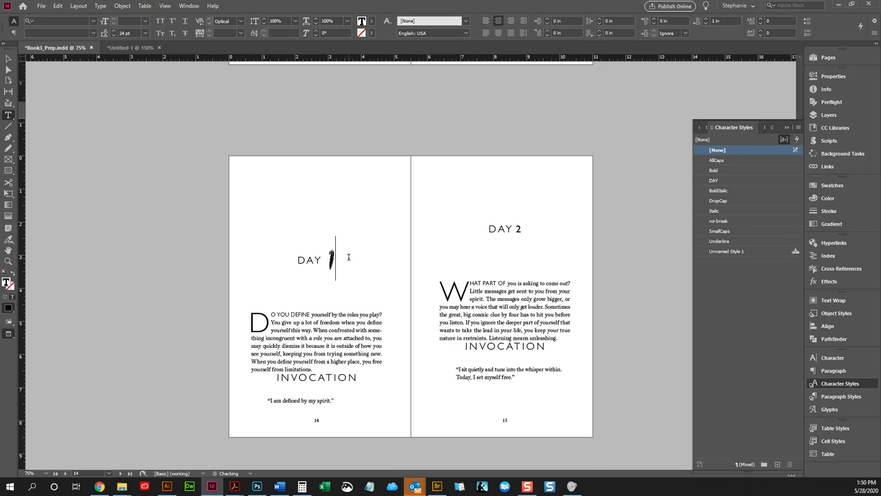
- Leave preview mode to show the guides, frame edges and hidden characters around the Day 1 and Day 2 titles
{"action": "scroll", "coordinate": [372, 232], "scroll_direction": "down", "scroll_amount": 8}
{"action": "scroll", "coordinate": [380, 232], "scroll_direction": "up", "scroll_amount": 5}
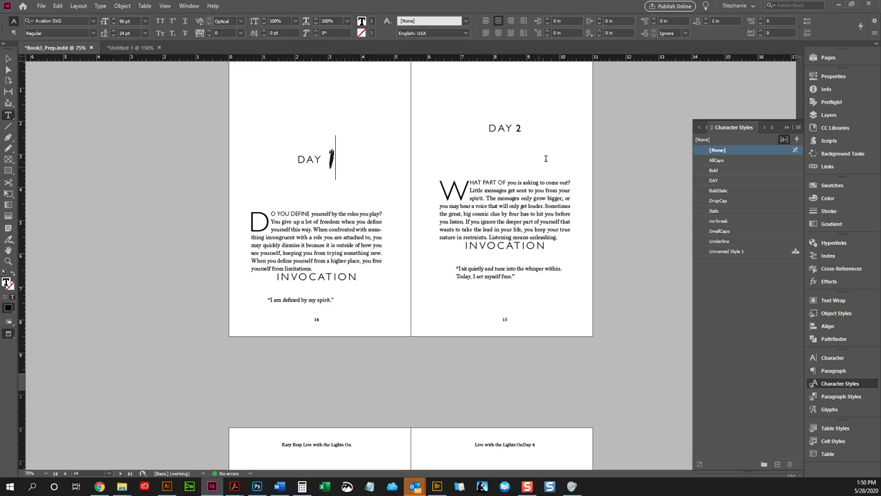
{"action": "left_click", "coordinate": [518, 132]}
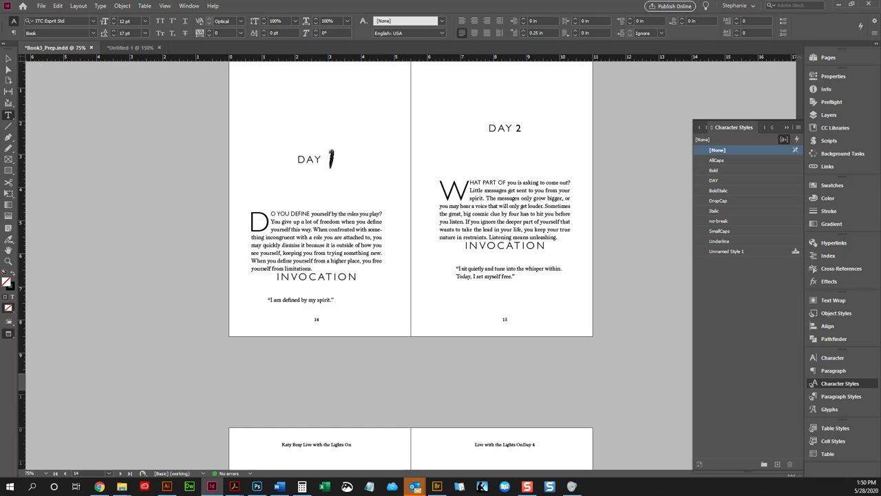
{"action": "left_click", "coordinate": [8, 60]}
{"action": "key", "text": "w"}
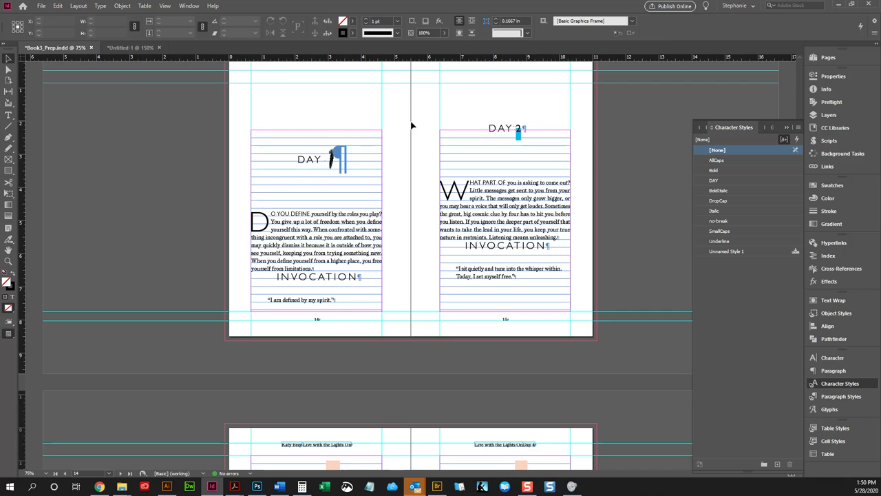
- Reapply the ChapterTitle paragraph style to the Day 2 title and clear its character styles
{"action": "double_click", "coordinate": [521, 131]}
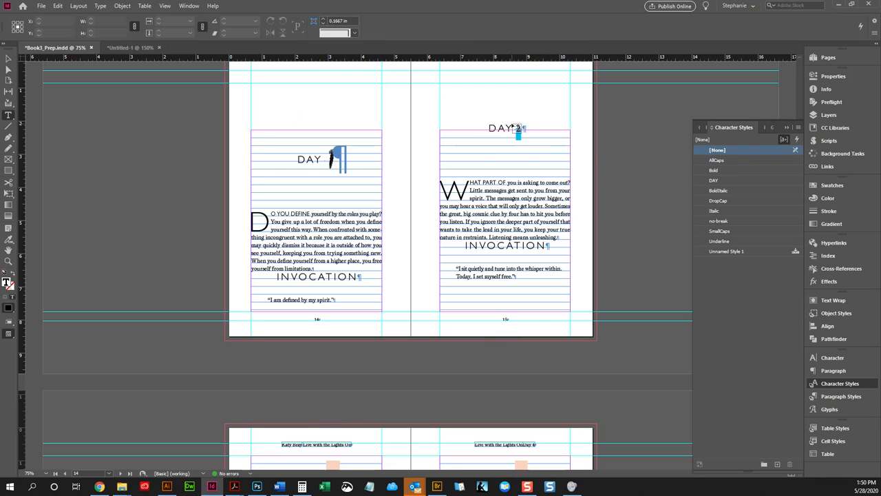
{"action": "left_click", "coordinate": [506, 132]}
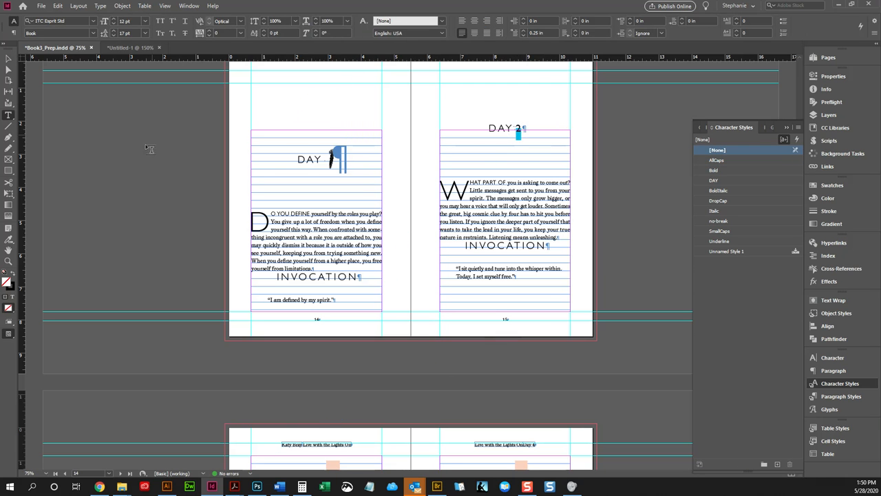
{"action": "left_click", "coordinate": [510, 214]}
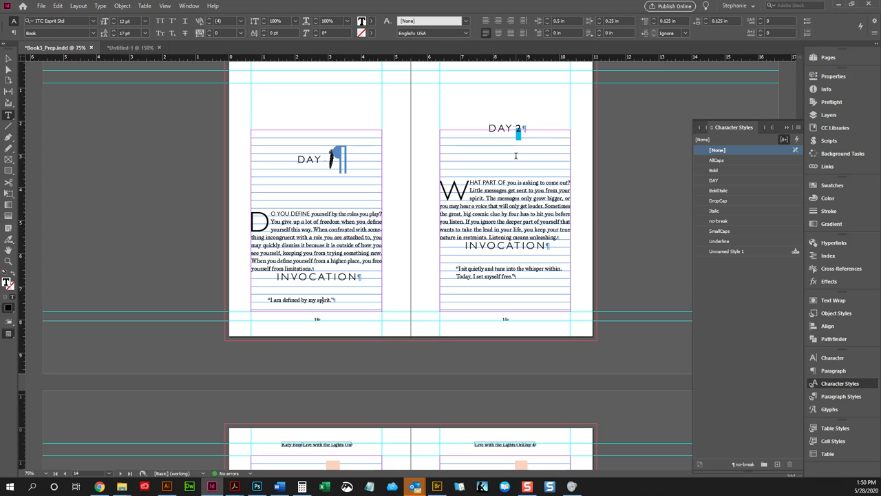
{"action": "left_click", "coordinate": [534, 133]}
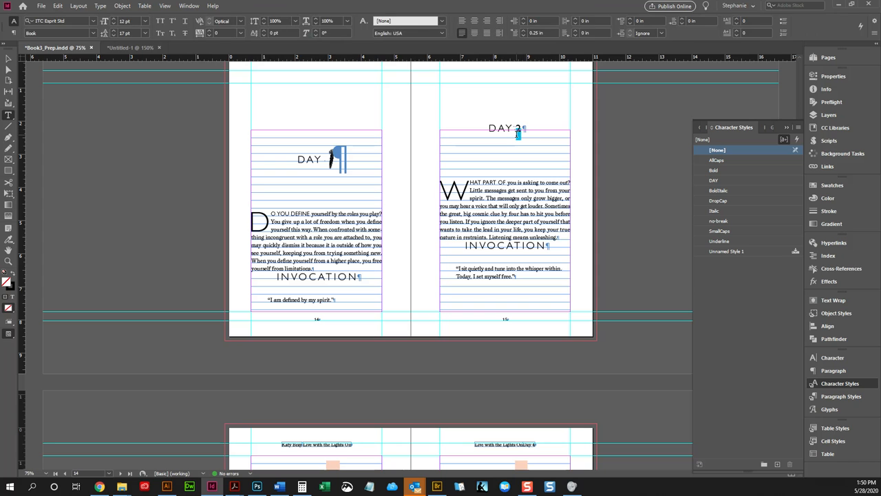
{"action": "left_click", "coordinate": [514, 186]}
{"action": "key", "text": "Down"}
{"action": "key", "text": "Down"}
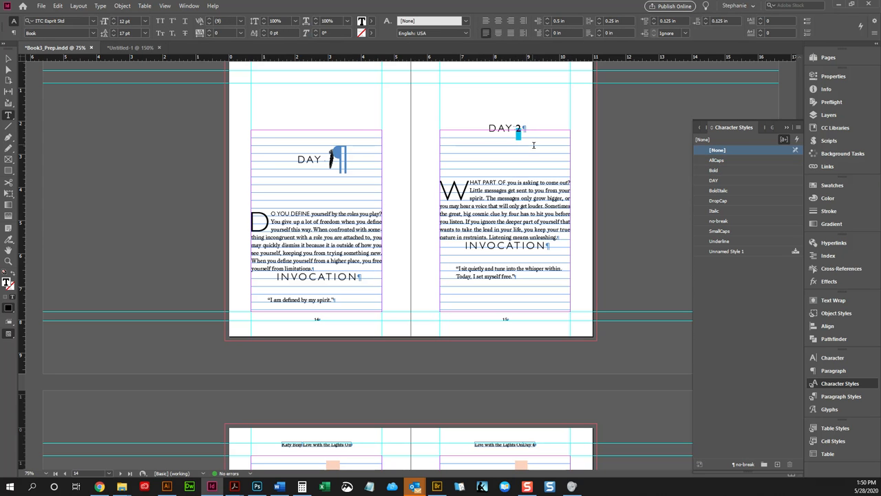
{"action": "left_click", "coordinate": [862, 398]}
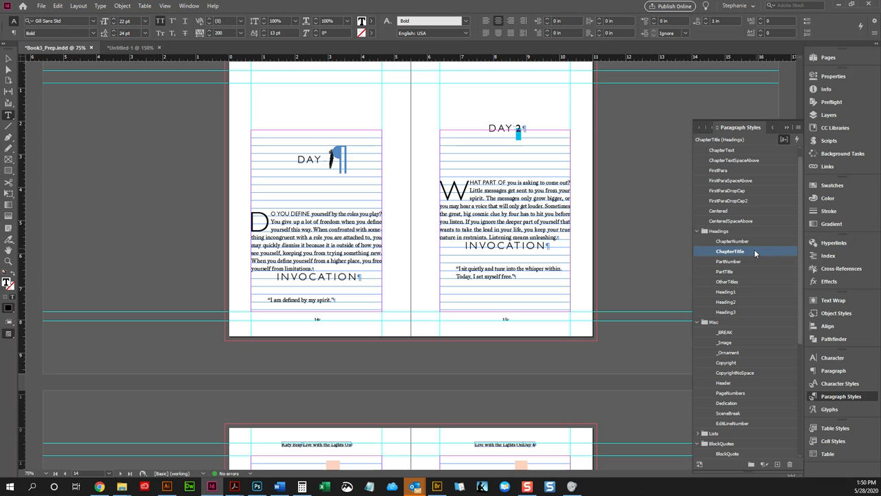
{"action": "right_click", "coordinate": [733, 252]}
{"action": "left_click", "coordinate": [780, 299]}
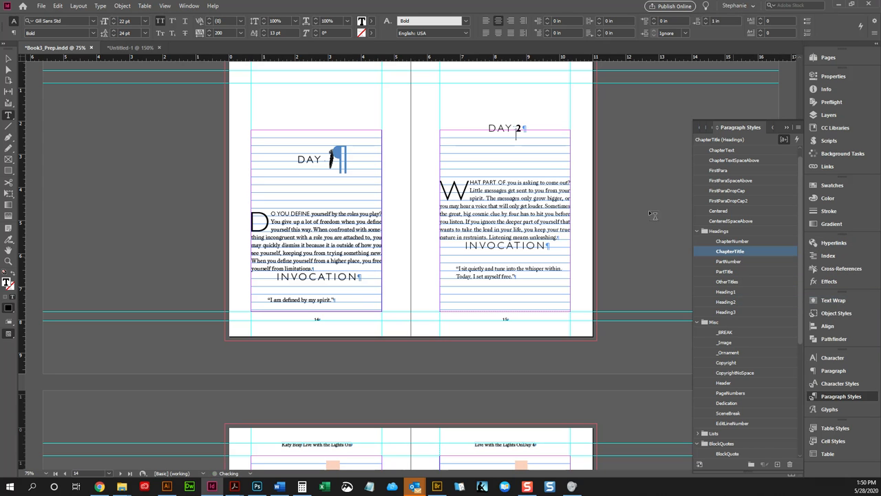
- Replace the space between DAY and 1 in the Day 1 title with a hair space
{"action": "double_click", "coordinate": [326, 168]}
{"action": "left_click", "coordinate": [100, 6]}
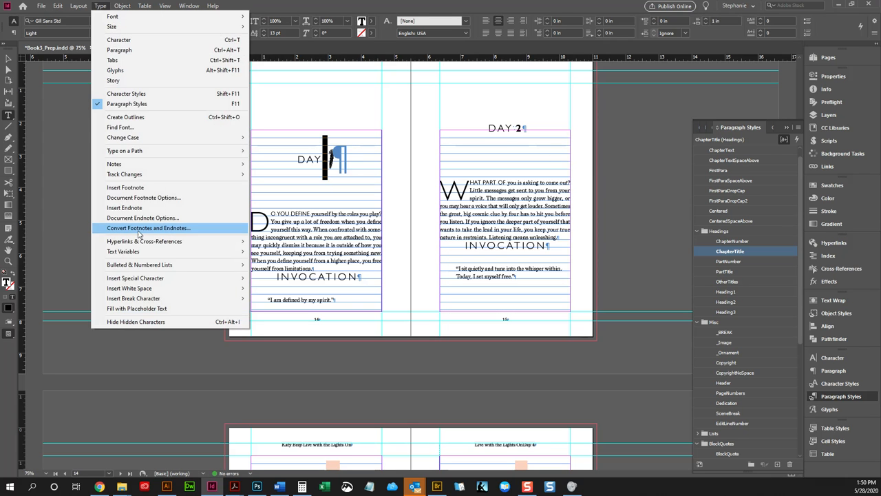
{"action": "mouse_move", "coordinate": [141, 290]}
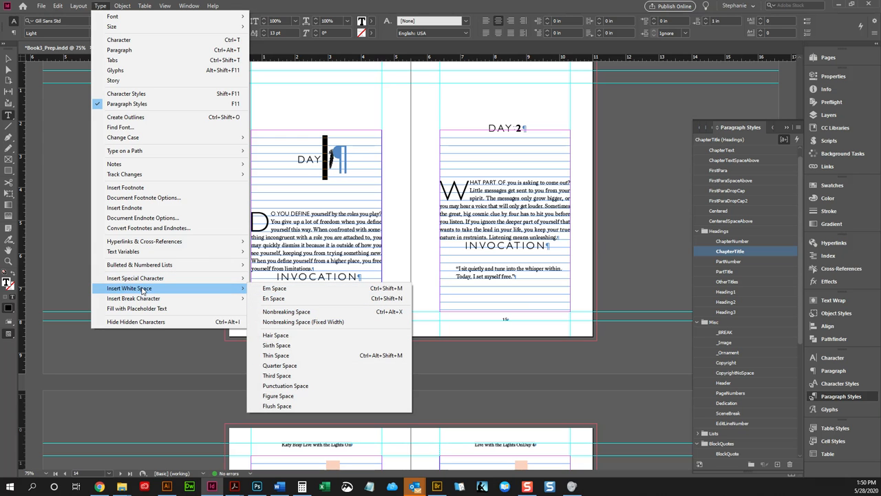
{"action": "left_click", "coordinate": [276, 336]}
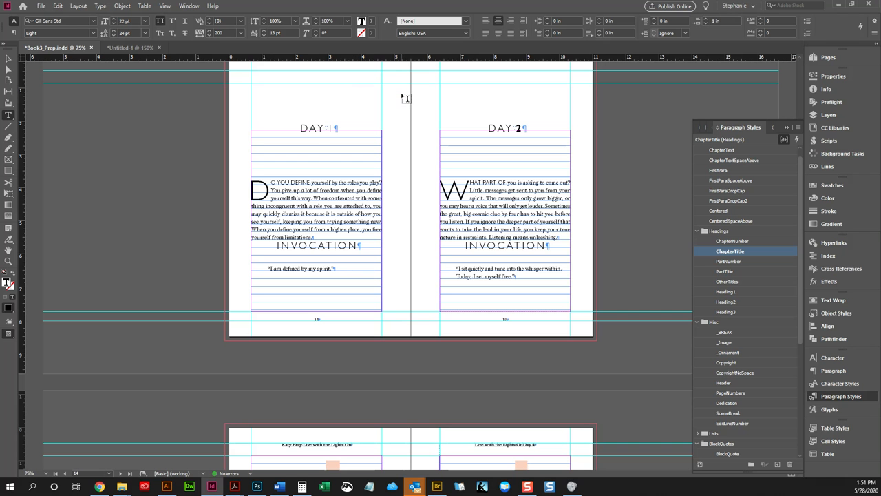
- Make the nested DAY style in the ChapterTitle paragraph style run through characters instead of words, covering DAY and the space after it
{"action": "right_click", "coordinate": [735, 252]}
{"action": "left_click", "coordinate": [741, 259]}
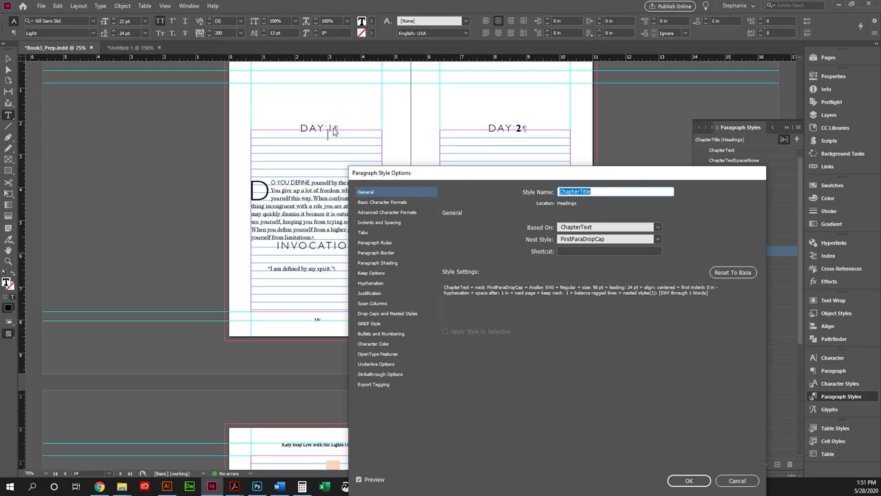
{"action": "left_click", "coordinate": [403, 314]}
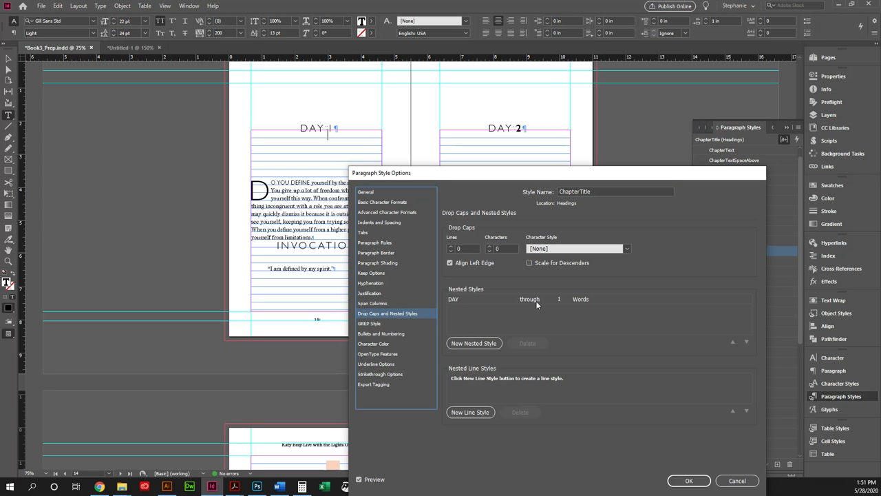
{"action": "left_click", "coordinate": [582, 299]}
{"action": "left_click", "coordinate": [616, 299]}
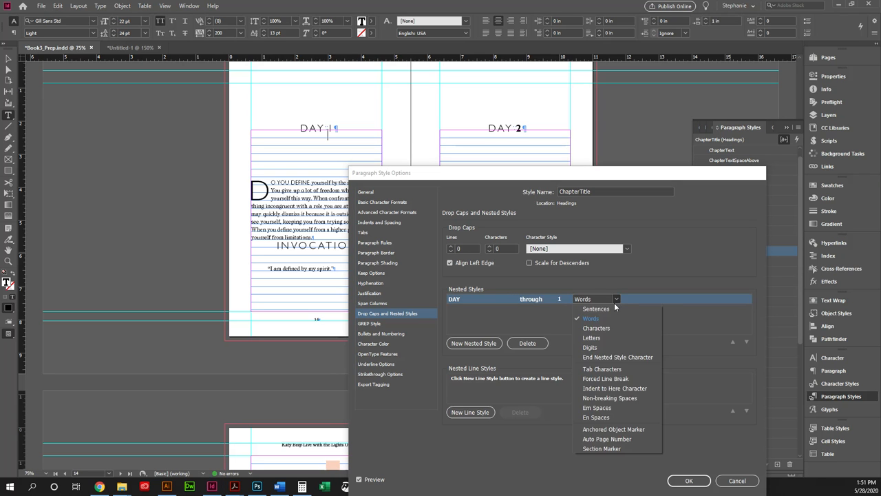
{"action": "left_click", "coordinate": [608, 324]}
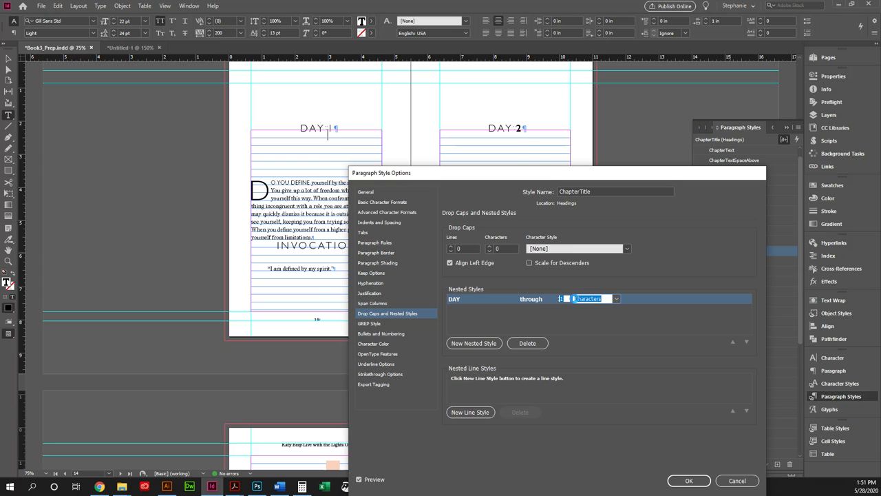
{"action": "type", "text": "3"}
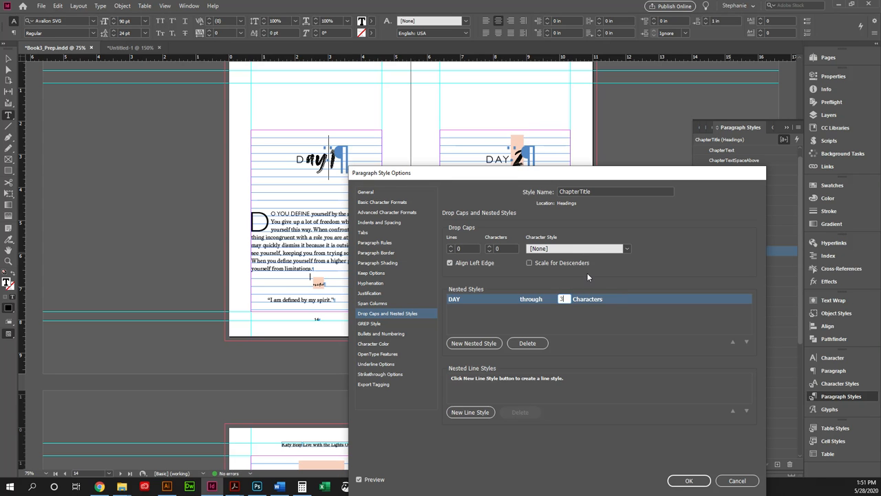
{"action": "left_click", "coordinate": [547, 298]}
{"action": "left_click", "coordinate": [691, 480]}
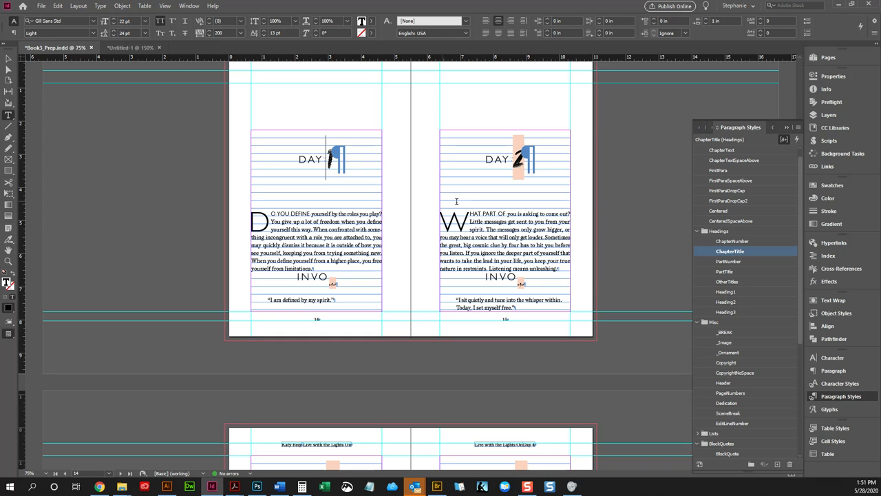
- Remove the Bold character style from the number 2 in the Day 2 title by applying [None]
{"action": "double_click", "coordinate": [516, 155]}
{"action": "left_click_drag", "start_coordinate": [529, 154], "coordinate": [527, 155]}
{"action": "left_click", "coordinate": [840, 387]}
{"action": "left_click", "coordinate": [734, 150]}
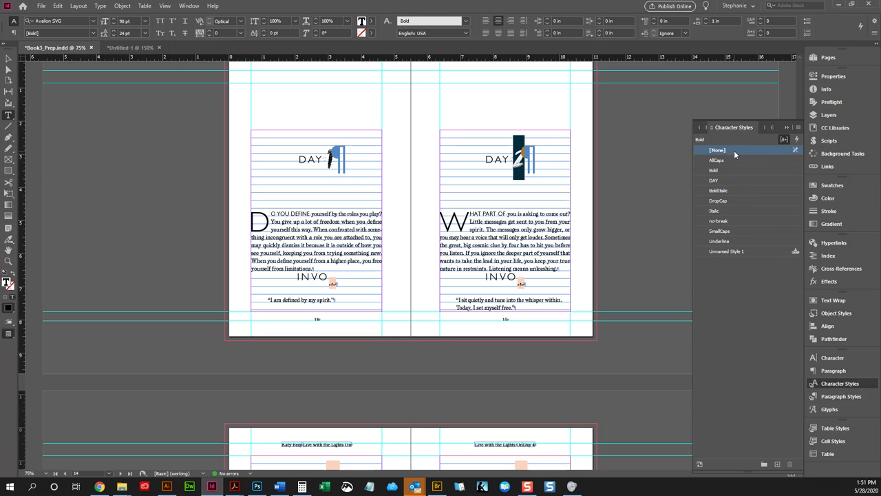
{"action": "left_click", "coordinate": [788, 127]}
{"action": "left_click", "coordinate": [530, 213]}
- Check the Exercise, Day 3 and Day 4 titles for leftover character styling
{"action": "scroll", "coordinate": [538, 219], "scroll_direction": "down", "scroll_amount": 5}
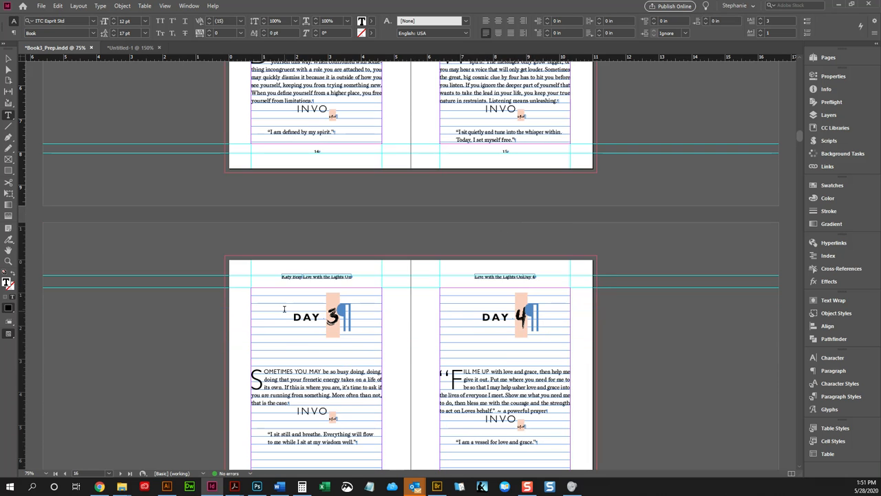
{"action": "scroll", "coordinate": [451, 318], "scroll_direction": "down", "scroll_amount": 8}
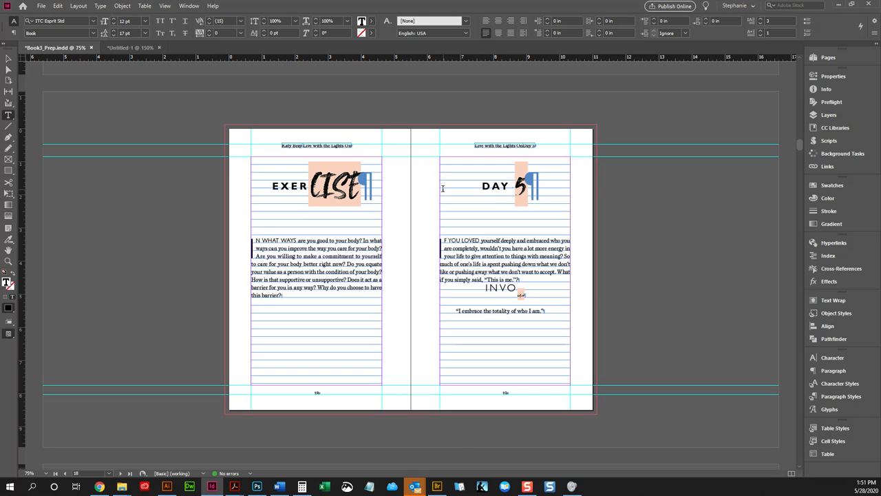
{"action": "triple_click", "coordinate": [303, 186]}
{"action": "left_click", "coordinate": [379, 188], "text": "shift"}
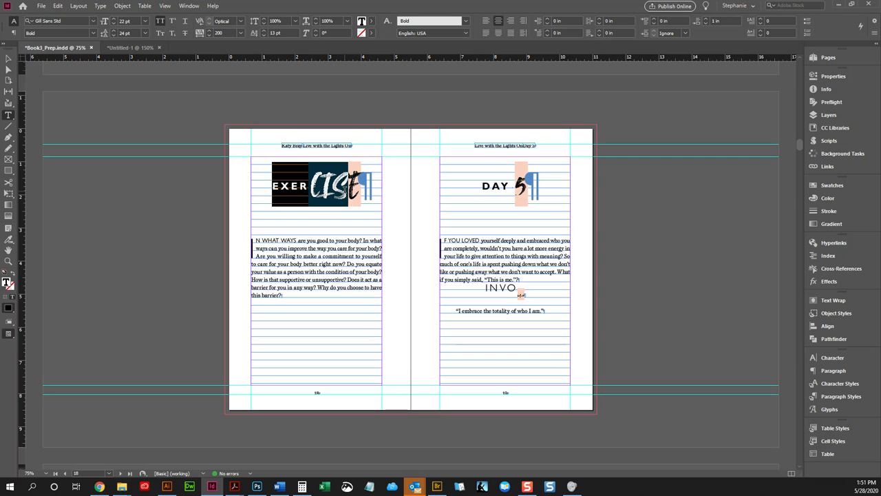
{"action": "scroll", "coordinate": [374, 189], "scroll_direction": "up", "scroll_amount": 6}
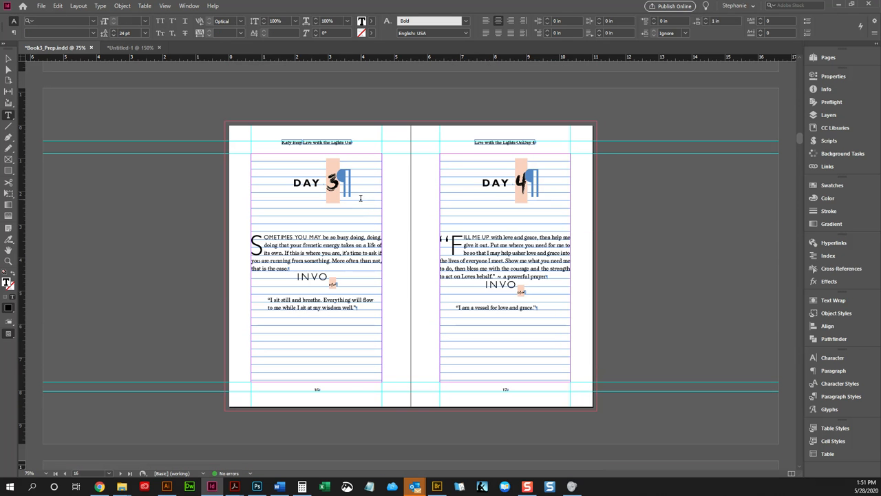
{"action": "double_click", "coordinate": [320, 185]}
{"action": "left_click", "coordinate": [497, 183]}
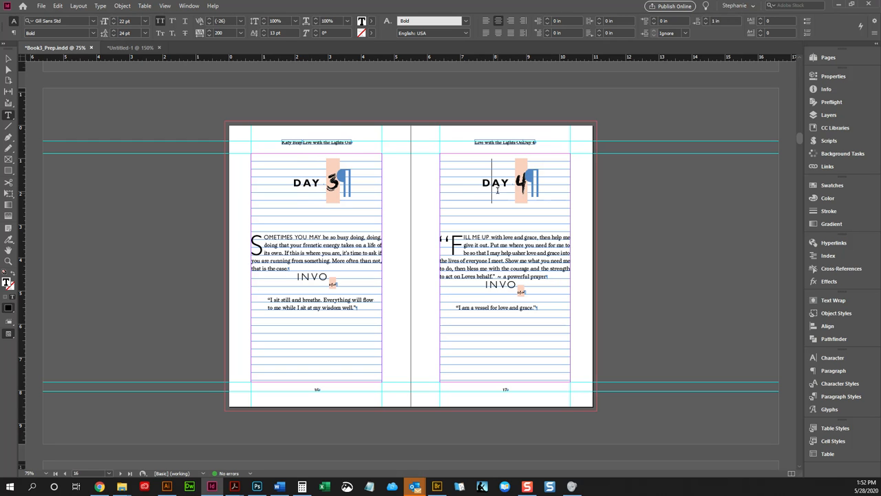
- Set the Find/Change search format to the Bold character style within the ChapterTitle paragraph style
{"action": "key", "text": "ctrl+f"}
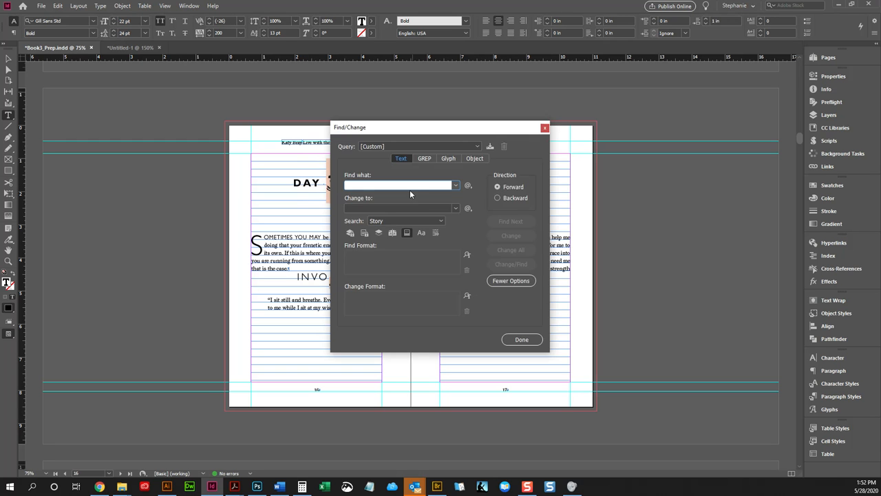
{"action": "left_click", "coordinate": [467, 254]}
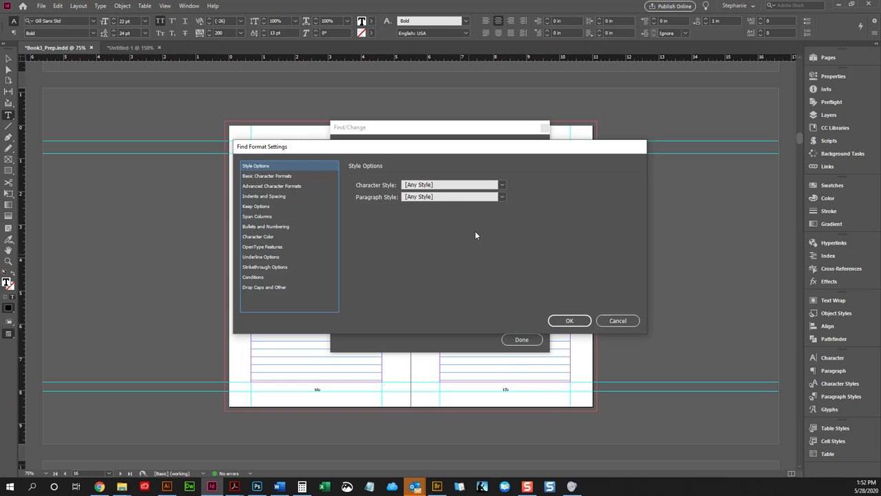
{"action": "left_click", "coordinate": [439, 199]}
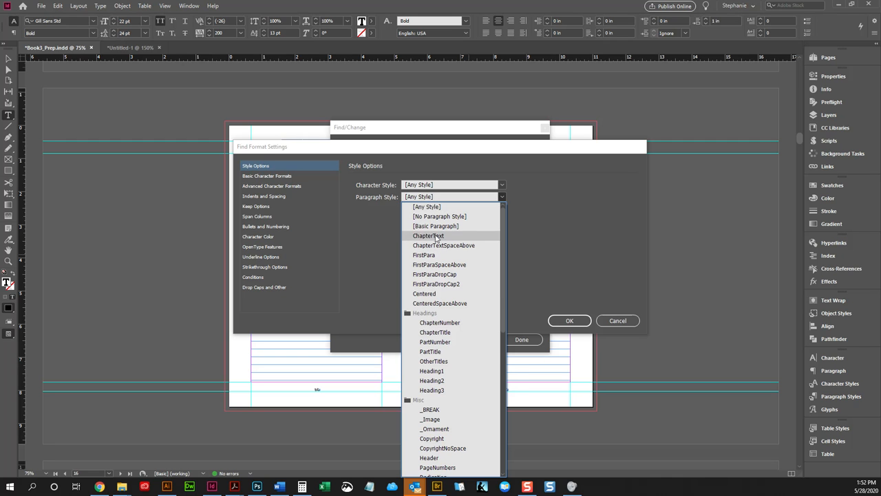
{"action": "left_click", "coordinate": [441, 334]}
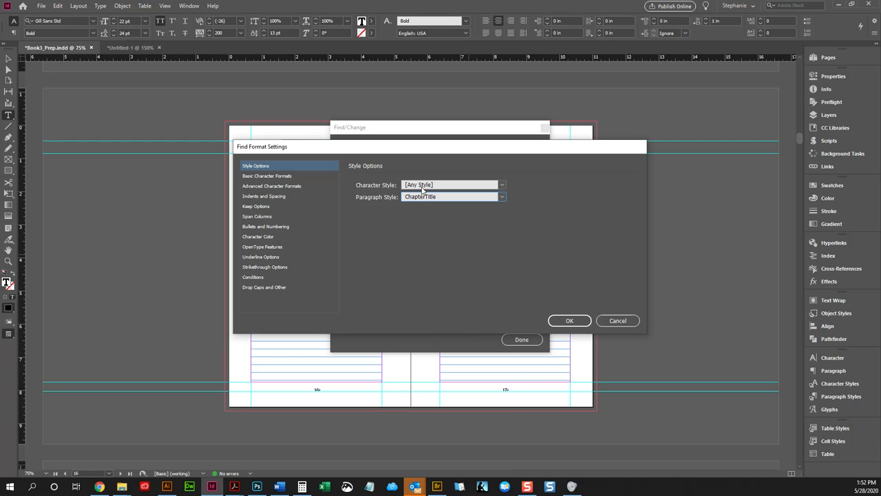
{"action": "left_click", "coordinate": [423, 188]}
{"action": "left_click", "coordinate": [422, 220]}
{"action": "left_click", "coordinate": [568, 321]}
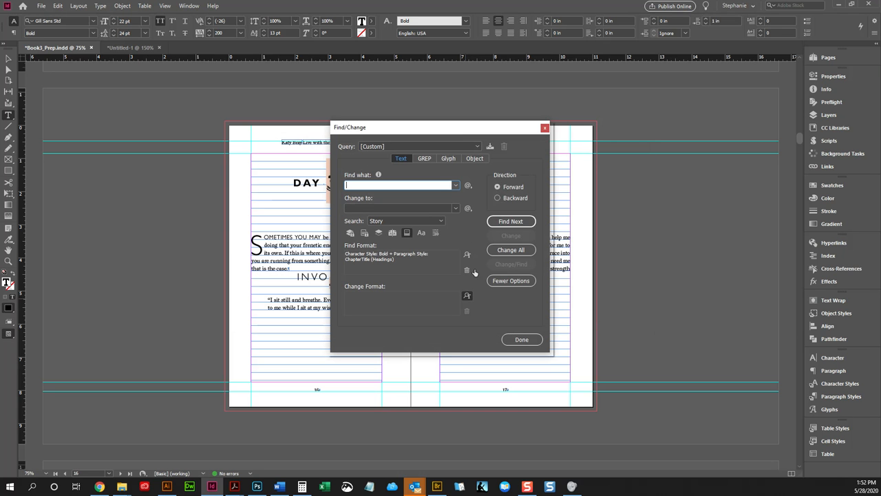
- Set the replacement format to the [None] character style with the ChapterTitle paragraph style
{"action": "left_click", "coordinate": [468, 296]}
{"action": "left_click", "coordinate": [444, 184]}
{"action": "left_click", "coordinate": [444, 199]}
{"action": "left_click", "coordinate": [446, 198]}
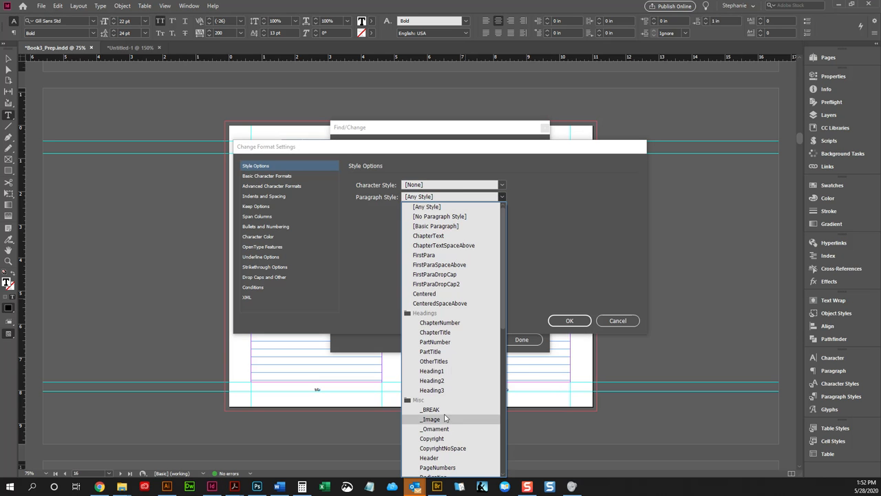
{"action": "left_click", "coordinate": [438, 332]}
{"action": "left_click", "coordinate": [569, 320]}
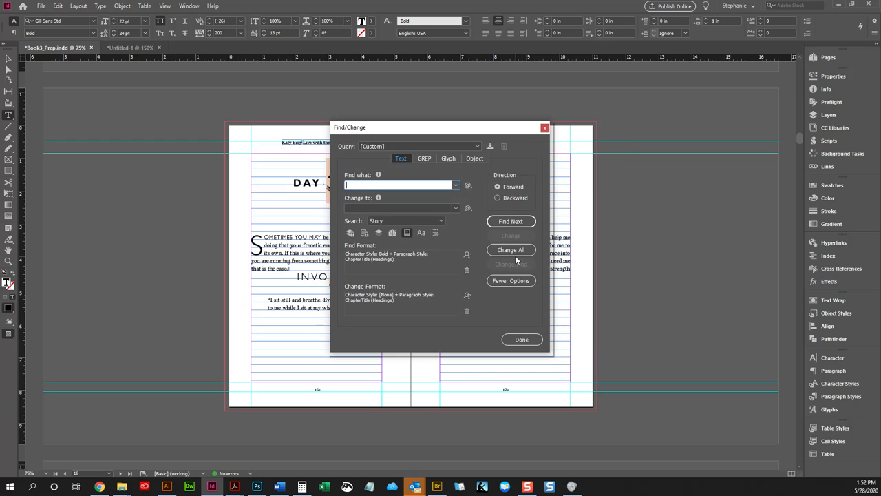
- Replace all Bold formatting in the story's ChapterTitle paragraphs and close Find/Change
{"action": "left_click", "coordinate": [515, 254]}
{"action": "left_click", "coordinate": [513, 253]}
{"action": "left_click", "coordinate": [521, 339]}
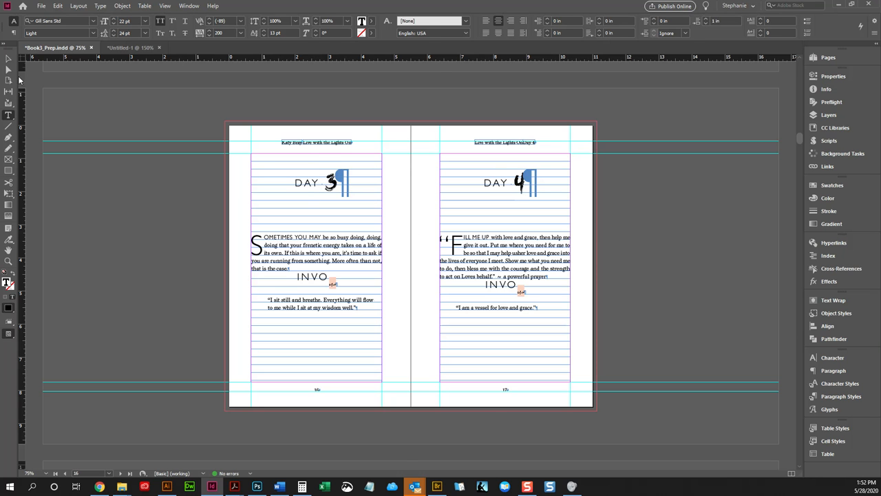
- Review the restyled chapter titles in preview mode through Day 9, checking the spacing before the numbers
{"action": "key", "text": "Escape"}
{"action": "key", "text": "w"}
{"action": "scroll", "coordinate": [569, 266], "scroll_direction": "down", "scroll_amount": 5}
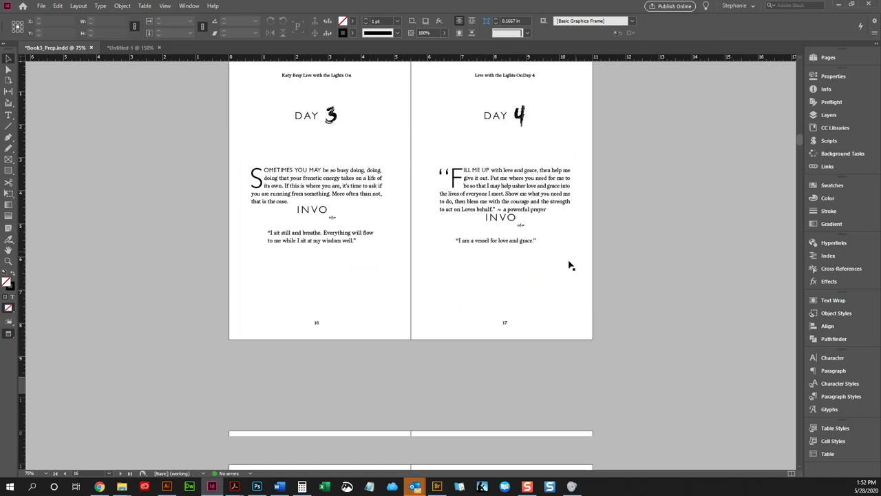
{"action": "scroll", "coordinate": [540, 286], "scroll_direction": "down", "scroll_amount": 4}
{"action": "scroll", "coordinate": [320, 207], "scroll_direction": "up", "scroll_amount": 1}
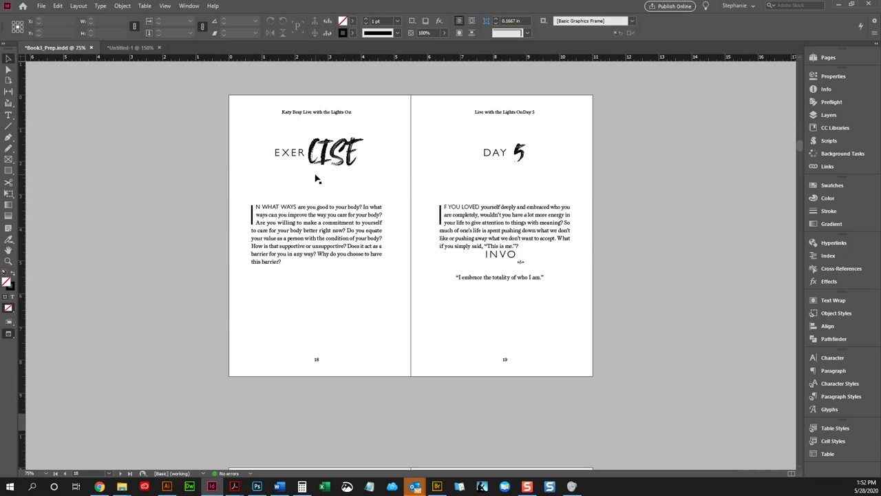
{"action": "scroll", "coordinate": [482, 241], "scroll_direction": "down", "scroll_amount": 5}
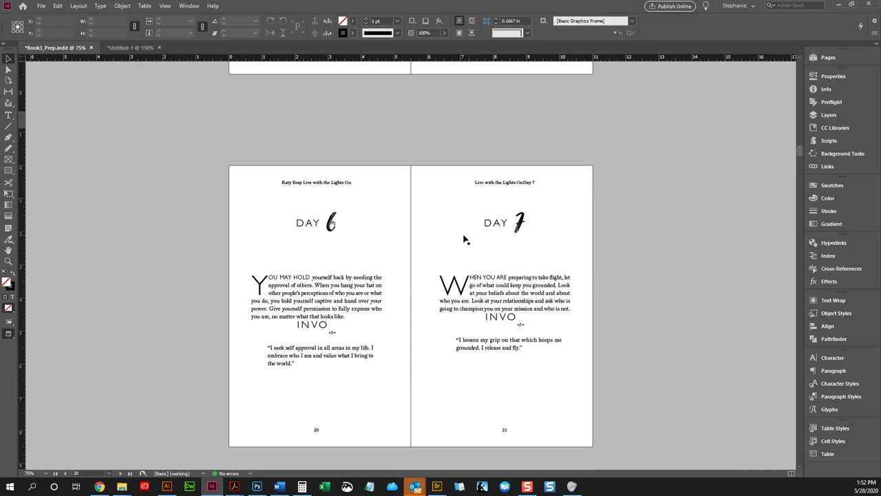
{"action": "scroll", "coordinate": [529, 236], "scroll_direction": "down", "scroll_amount": 5}
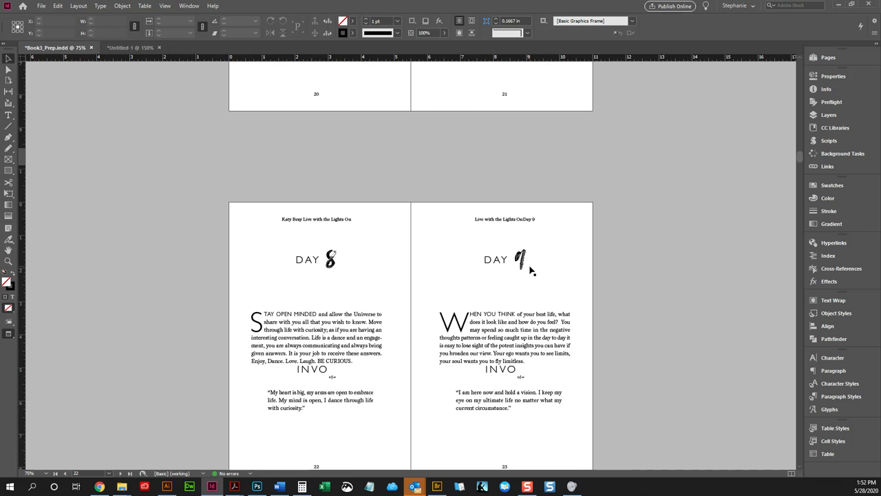
{"action": "double_click", "coordinate": [317, 263]}
{"action": "left_click_drag", "start_coordinate": [314, 259], "coordinate": [318, 257]}
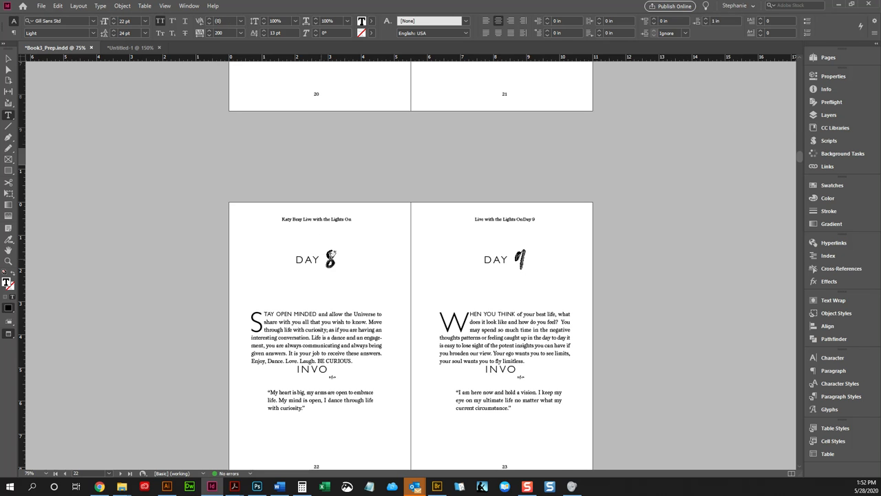
{"action": "scroll", "coordinate": [337, 254], "scroll_direction": "up", "scroll_amount": 5}
{"action": "scroll", "coordinate": [356, 248], "scroll_direction": "up", "scroll_amount": 10}
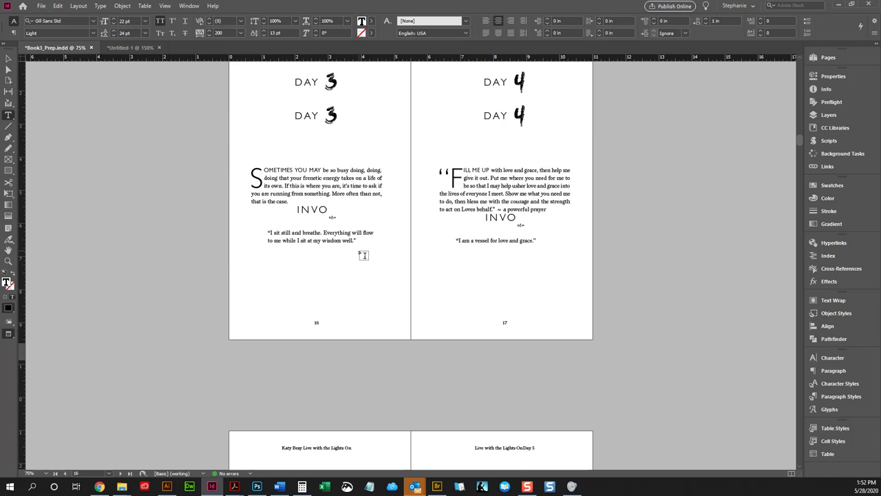
{"action": "scroll", "coordinate": [340, 254], "scroll_direction": "up", "scroll_amount": 4}
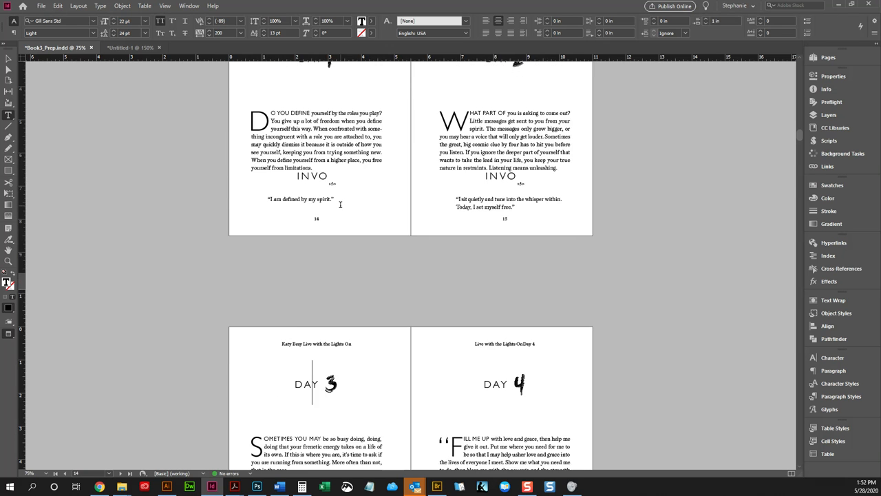
- Leave preview mode and highlight the word DAY with its following space in the Day 1 title
{"action": "left_click", "coordinate": [9, 58]}
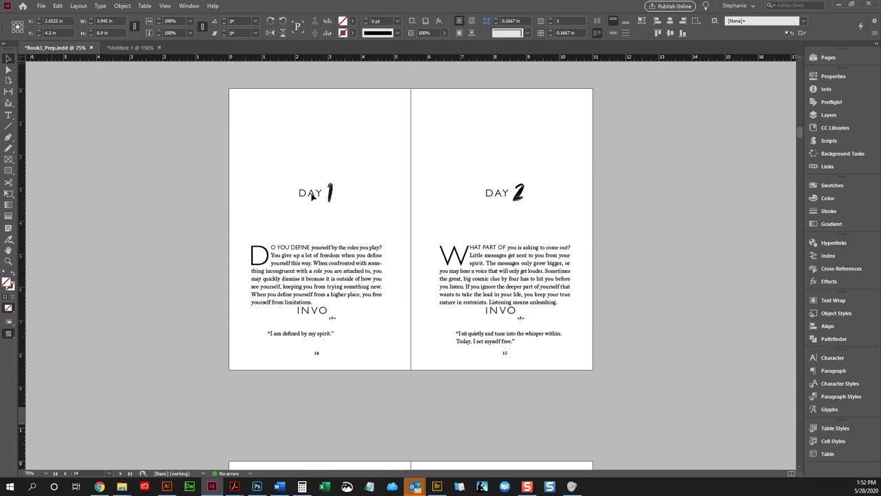
{"action": "key", "text": "w"}
{"action": "double_click", "coordinate": [333, 194]}
{"action": "left_click_drag", "start_coordinate": [327, 190], "coordinate": [289, 190]}
{"action": "left_click", "coordinate": [325, 190]}
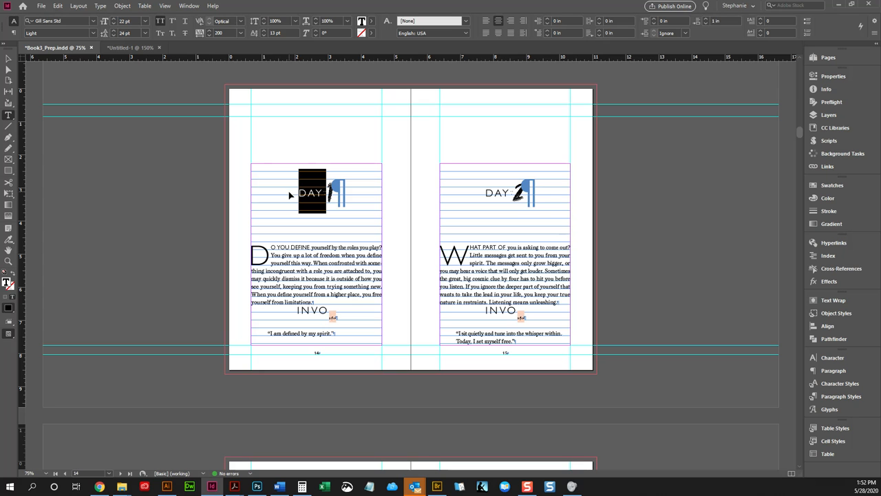
{"action": "left_click", "coordinate": [301, 186]}
- Set the Find/Change search format to [Any Style] as character style with the ChapterTitle paragraph style
{"action": "scroll", "coordinate": [301, 186], "scroll_direction": "down", "scroll_amount": 5}
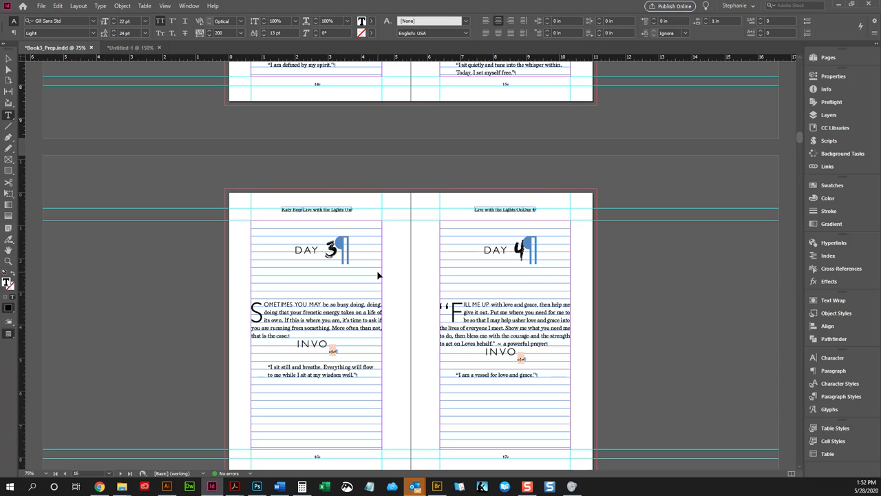
{"action": "key", "text": "ctrl+f"}
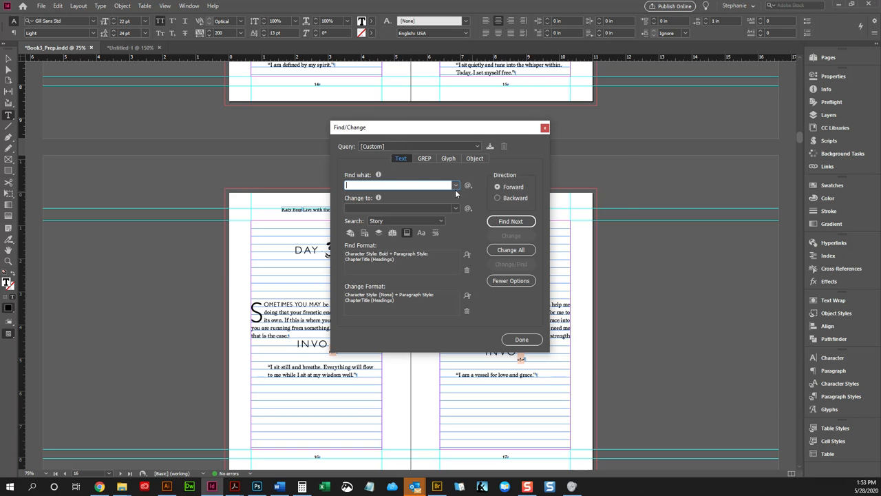
{"action": "left_click_drag", "start_coordinate": [434, 129], "coordinate": [568, 135]}
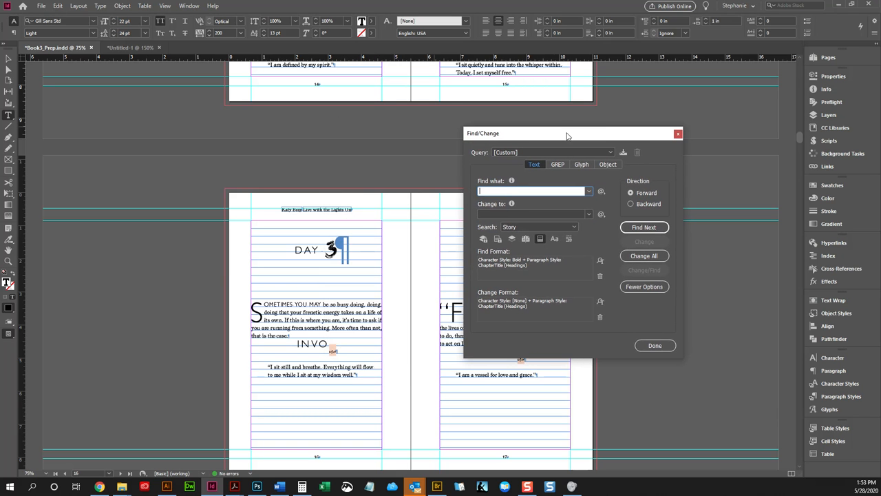
{"action": "left_click", "coordinate": [601, 276]}
{"action": "left_click", "coordinate": [601, 261]}
{"action": "left_click", "coordinate": [451, 184]}
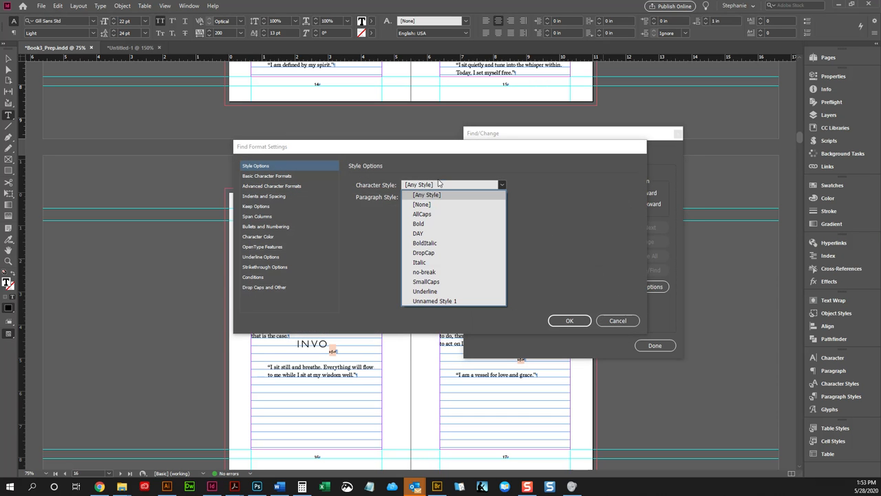
{"action": "left_click", "coordinate": [440, 185]}
{"action": "left_click", "coordinate": [457, 197]}
{"action": "left_click", "coordinate": [456, 335]}
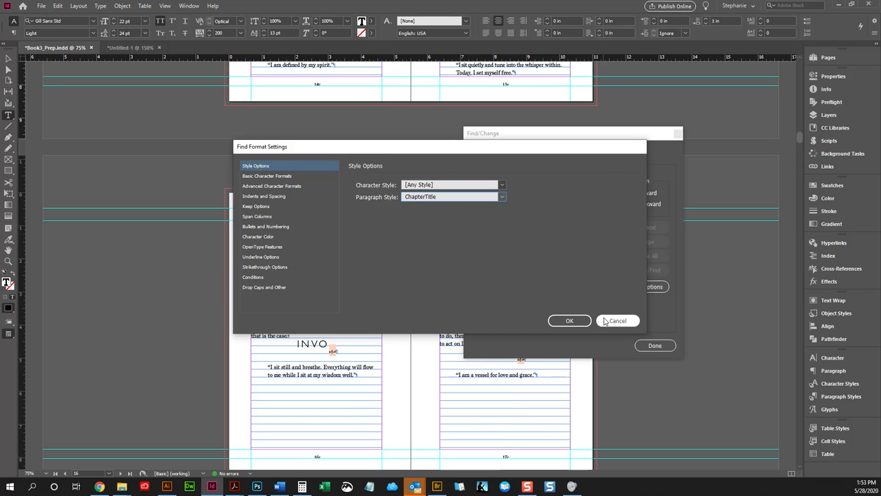
{"action": "left_click", "coordinate": [570, 320]}
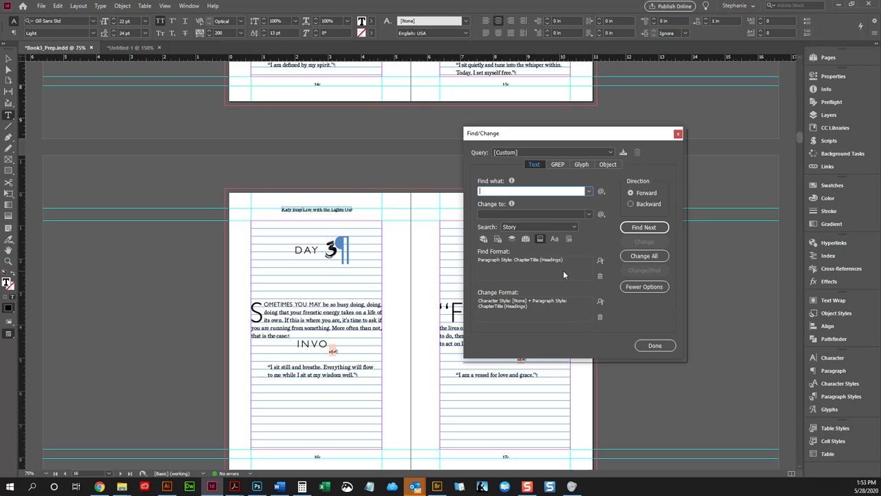
- Enter Day with its following space as the text to find and Day^| as the replacement text
{"action": "type", "text": "Day^"}
{"action": "left_click", "coordinate": [491, 215]}
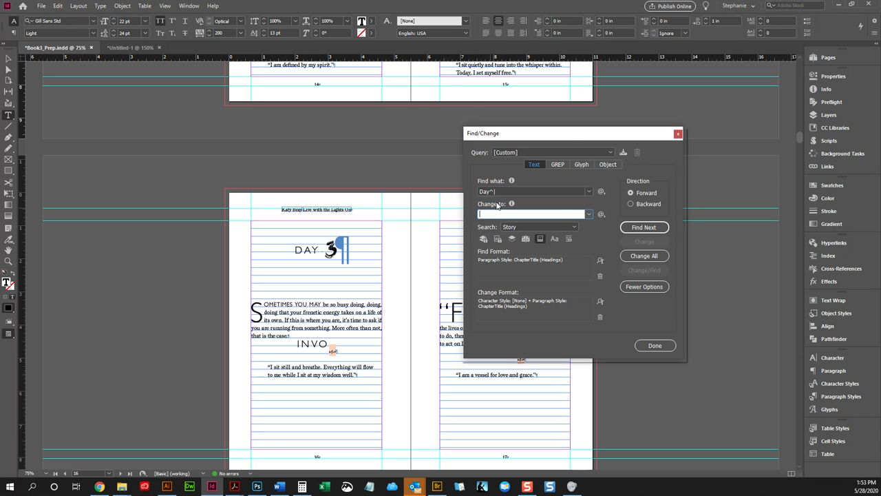
{"action": "key", "text": "ctrl+b"}
{"action": "key", "text": "Escape"}
{"action": "type", "text": "Day^"}
{"action": "left_click", "coordinate": [500, 190]}
{"action": "key", "text": "BackSpace"}
{"action": "key", "text": "BackSpace"}
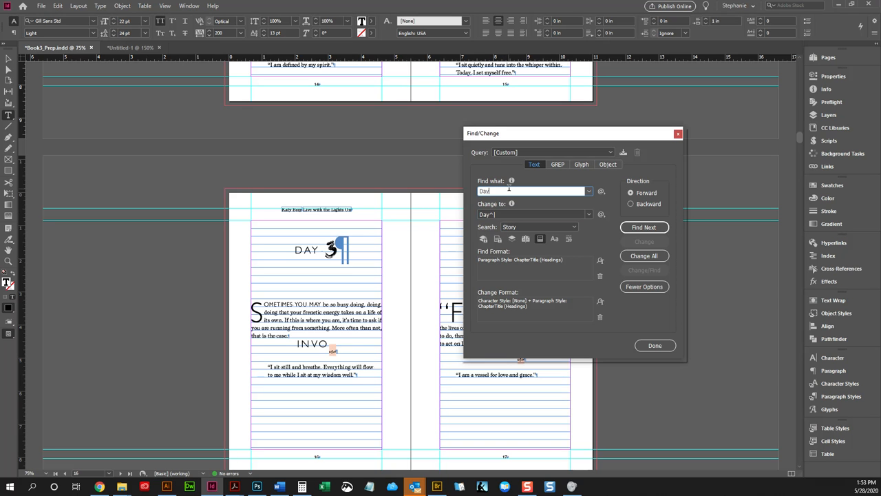
- Replace the space after Day with a hair space in all the story's ChapterTitle paragraphs and close Find/Change
{"action": "left_click", "coordinate": [508, 213]}
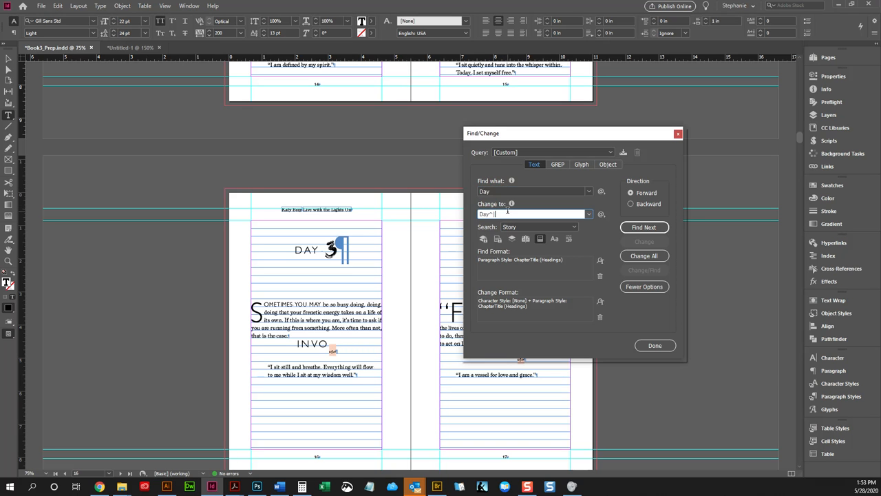
{"action": "left_click_drag", "start_coordinate": [508, 213], "coordinate": [467, 211]}
{"action": "left_click", "coordinate": [488, 215]}
{"action": "left_click", "coordinate": [601, 214]}
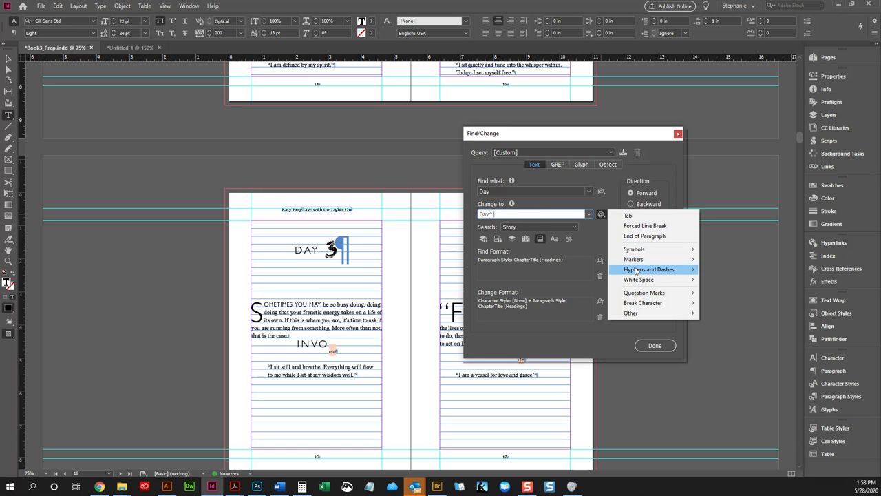
{"action": "mouse_move", "coordinate": [634, 272]}
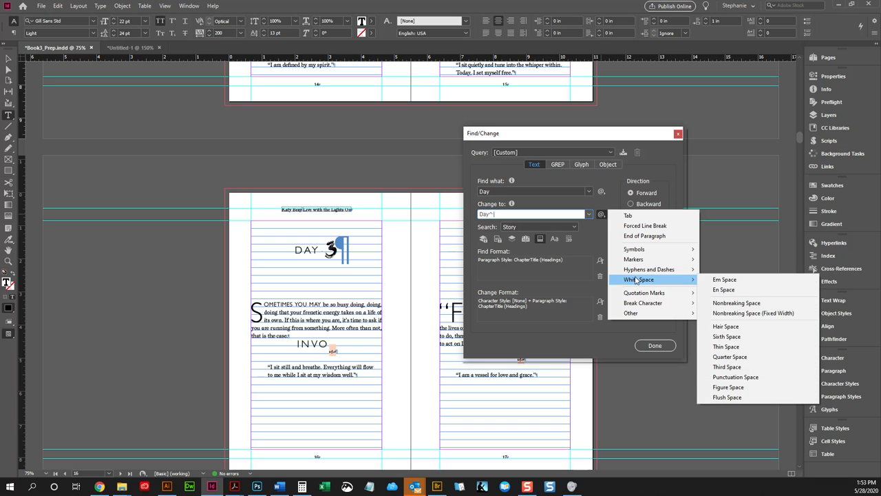
{"action": "left_click", "coordinate": [746, 332]}
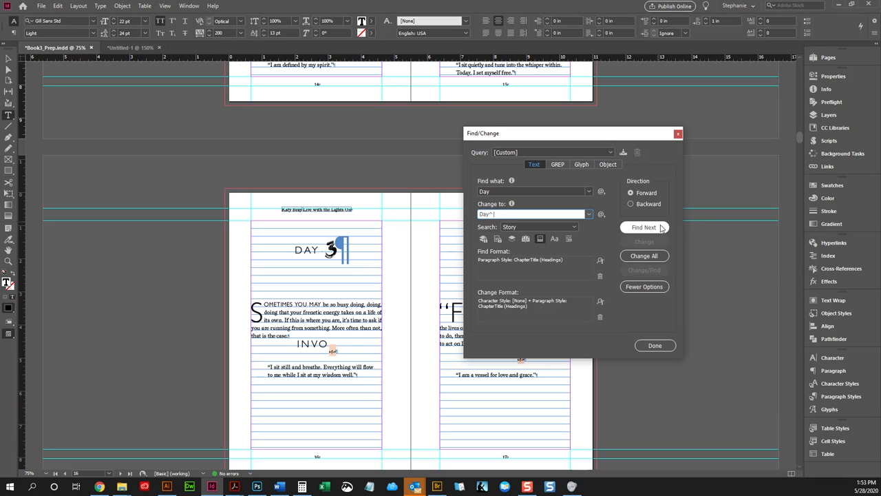
{"action": "left_click", "coordinate": [640, 256]}
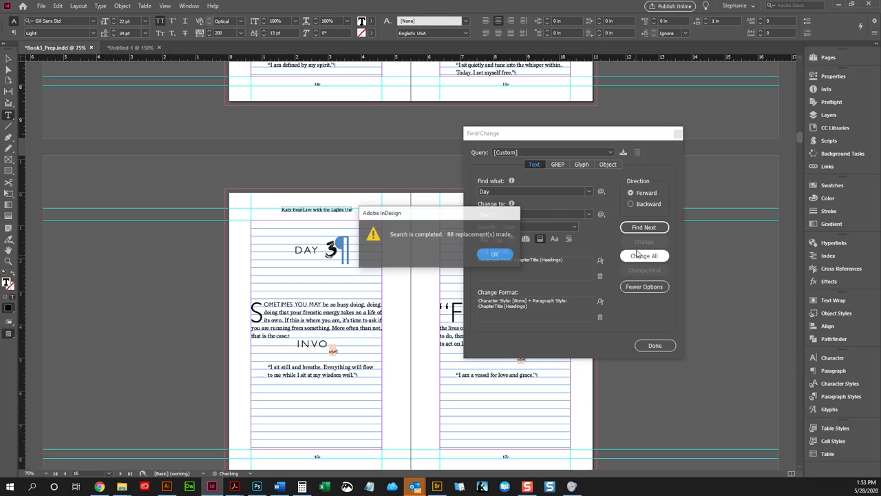
{"action": "left_click", "coordinate": [488, 255]}
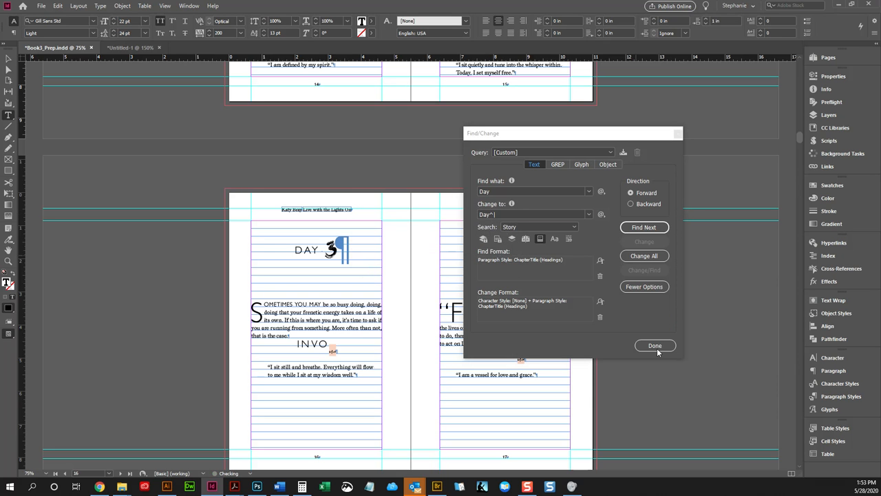
{"action": "left_click", "coordinate": [657, 347]}
- Check the spacing between DAY and the numbers on the Day 1 to Day 5 titles, ending in preview mode on the Day 1 spread
{"action": "left_click", "coordinate": [323, 249]}
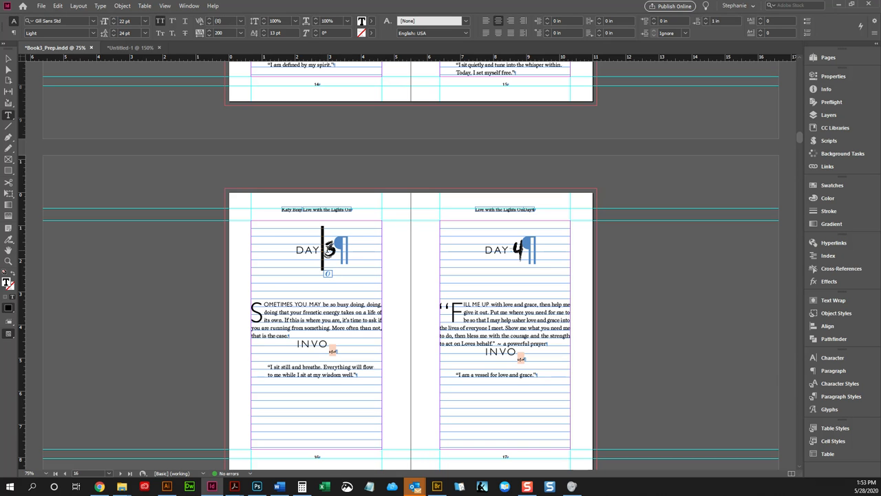
{"action": "left_click", "coordinate": [517, 250]}
{"action": "scroll", "coordinate": [509, 251], "scroll_direction": "down", "scroll_amount": 10}
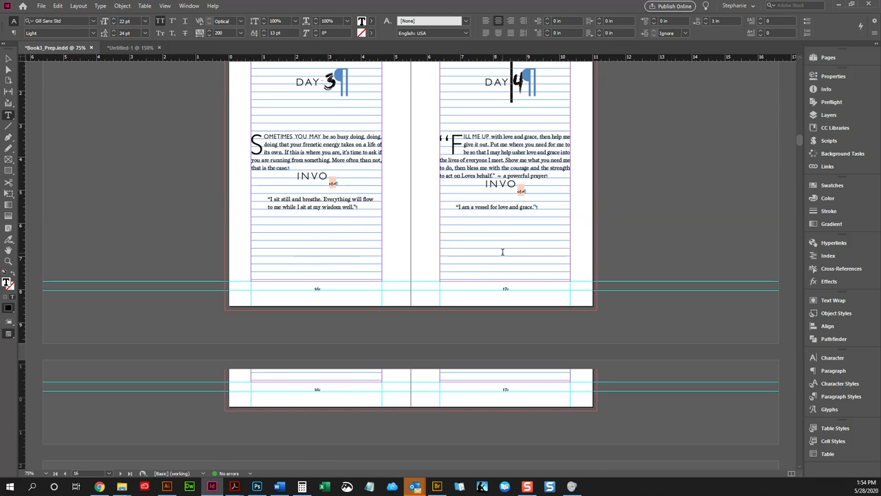
{"action": "scroll", "coordinate": [502, 254], "scroll_direction": "up", "scroll_amount": 10}
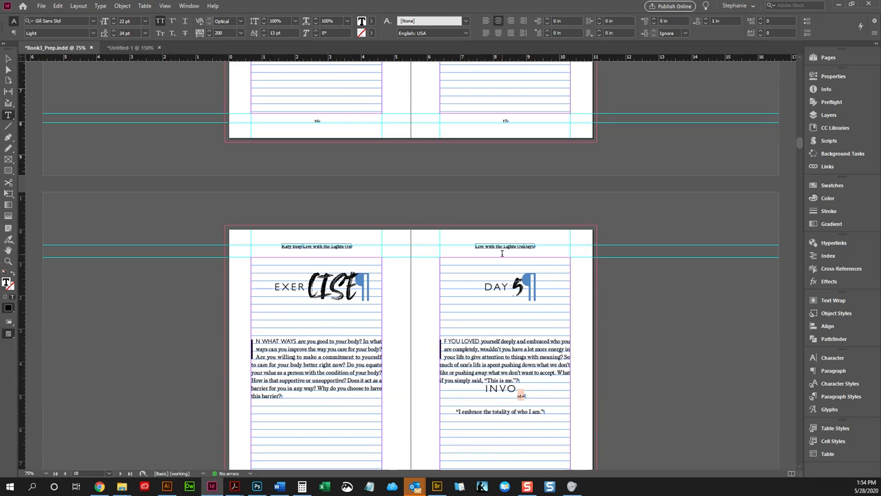
{"action": "scroll", "coordinate": [503, 252], "scroll_direction": "up", "scroll_amount": 7}
{"action": "left_click", "coordinate": [312, 281]}
{"action": "left_click", "coordinate": [8, 58]}
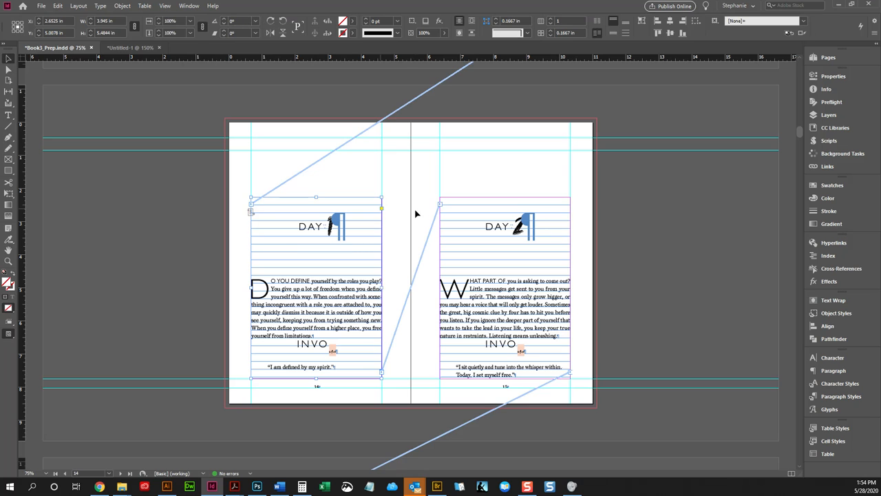
{"action": "key", "text": "w"}
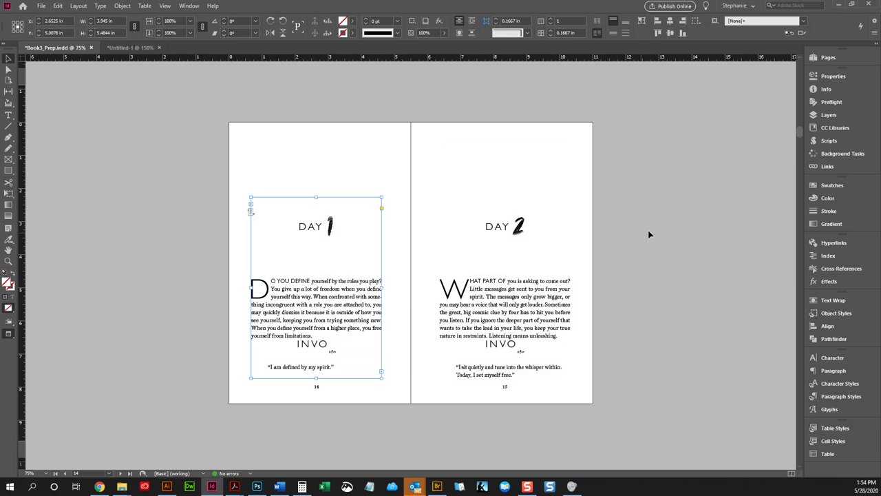
{"action": "left_click", "coordinate": [649, 234]}
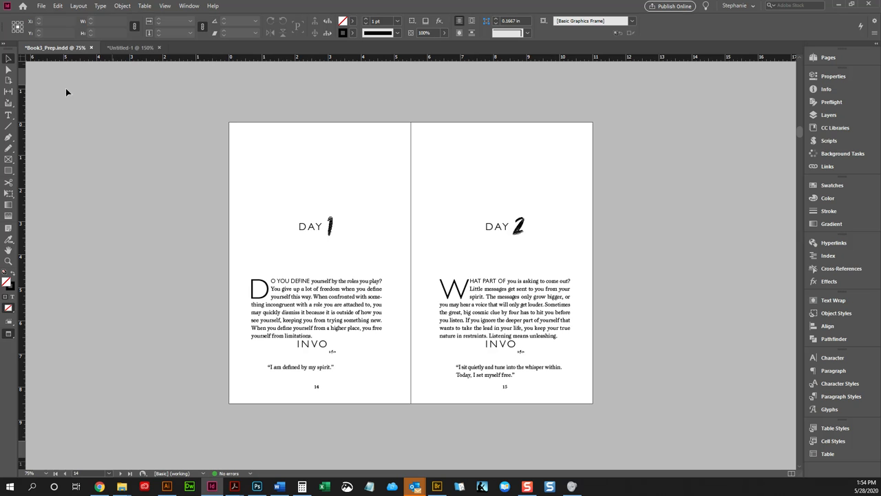
- Open WritePublishPromote_InteriorDraft_05.indd and show pages 12 and 13 in preview mode at 125% zoom
{"action": "left_click", "coordinate": [41, 6]}
{"action": "mouse_move", "coordinate": [51, 47]}
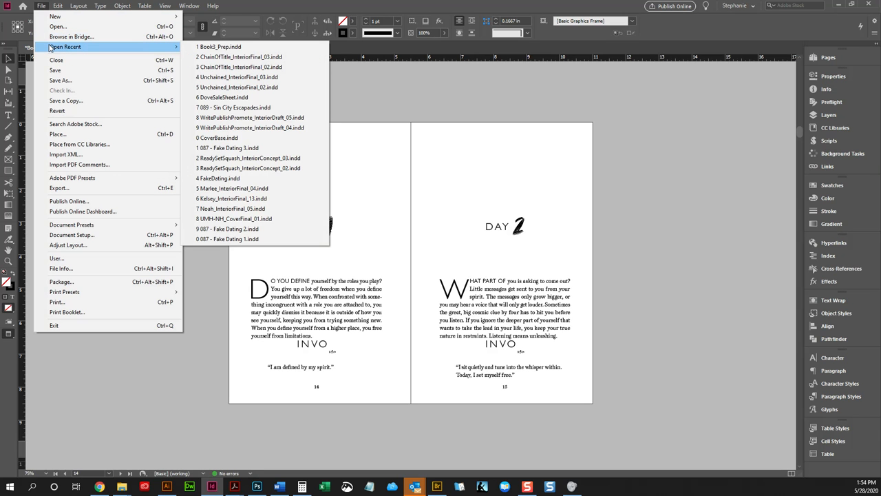
{"action": "left_click", "coordinate": [288, 116]}
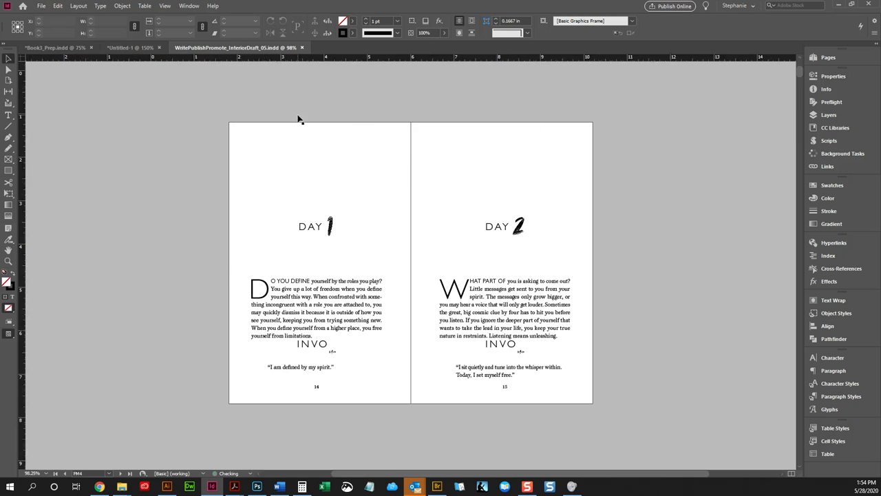
{"action": "scroll", "coordinate": [432, 195], "scroll_direction": "down", "scroll_amount": 15}
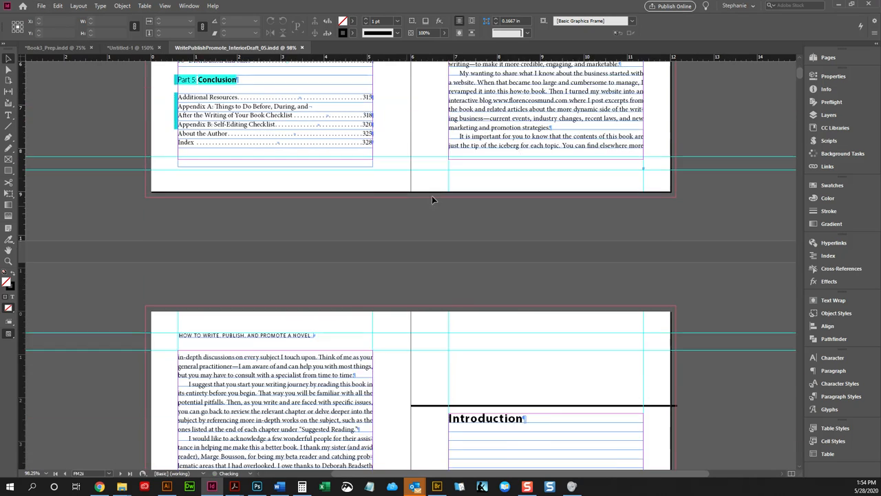
{"action": "scroll", "coordinate": [445, 214], "scroll_direction": "down", "scroll_amount": 15}
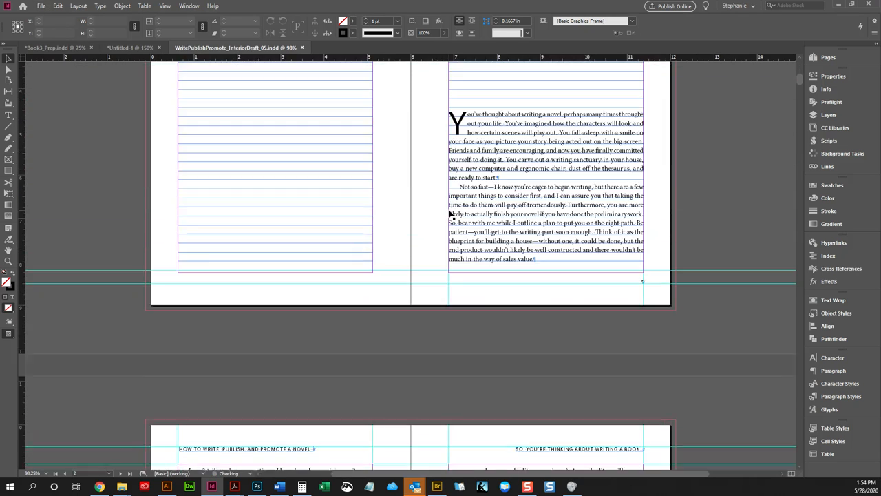
{"action": "scroll", "coordinate": [449, 215], "scroll_direction": "down", "scroll_amount": 15}
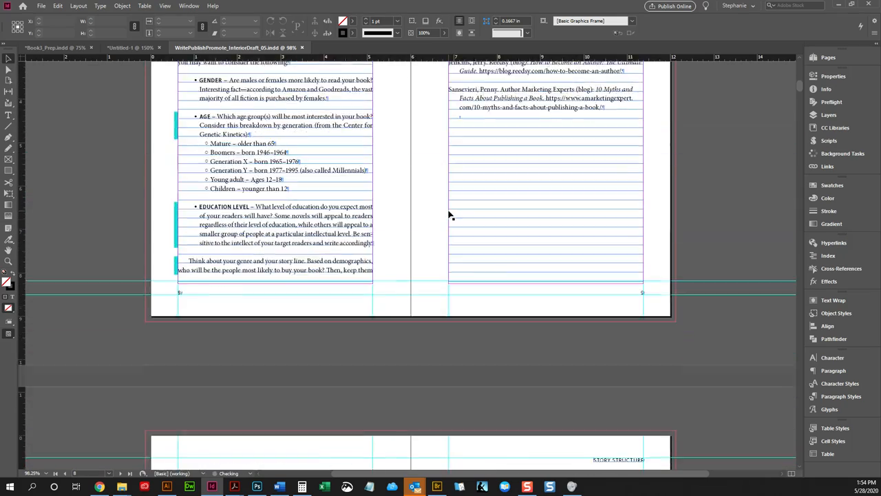
{"action": "scroll", "coordinate": [449, 215], "scroll_direction": "down", "scroll_amount": 4}
{"action": "scroll", "coordinate": [451, 215], "scroll_direction": "up", "scroll_amount": 4}
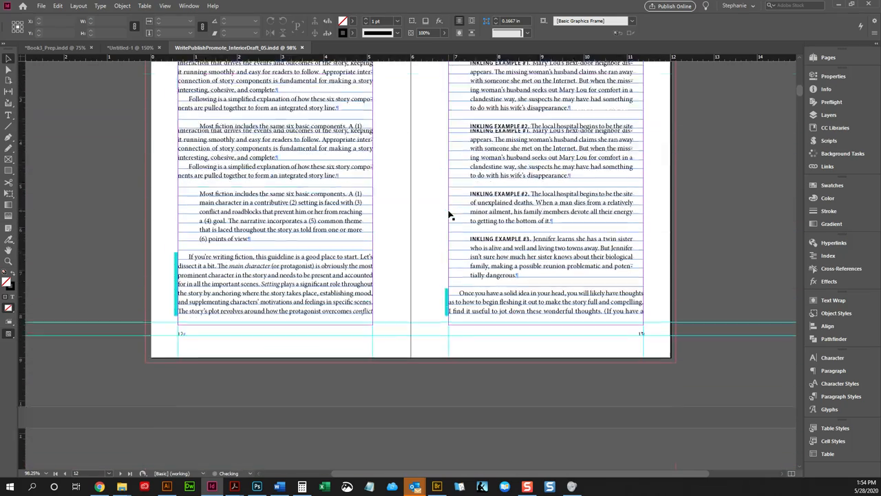
{"action": "key", "text": "w"}
{"action": "key", "text": "ctrl+1"}
{"action": "key", "text": "ctrl+equal"}
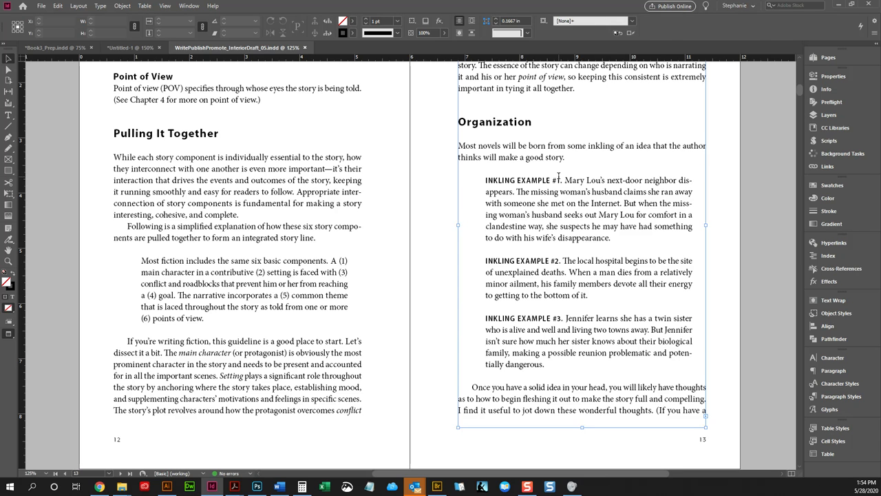
- Highlight the INKLING EXAMPLE paragraphs on page 13 and their bold lead-ins up to the period to examine the nested style
{"action": "double_click", "coordinate": [486, 178]}
{"action": "left_click", "coordinate": [580, 360], "text": "shift"}
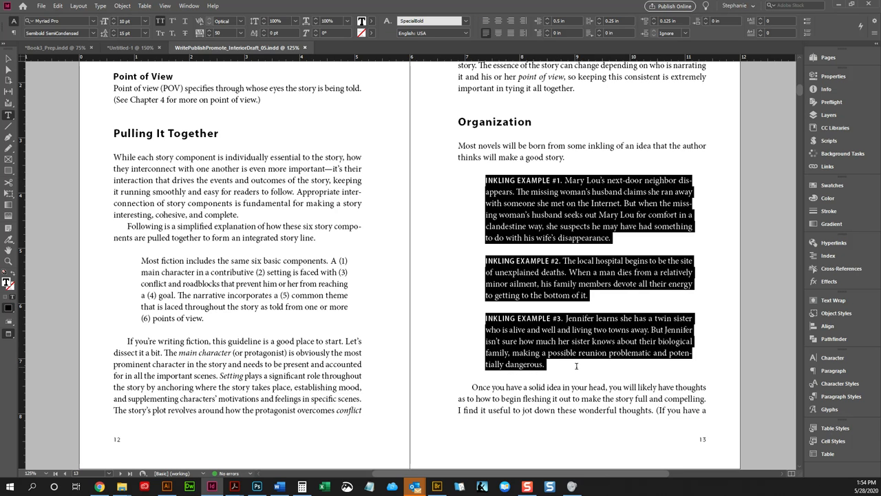
{"action": "left_click", "coordinate": [584, 322]}
{"action": "left_click_drag", "start_coordinate": [562, 180], "coordinate": [466, 174]}
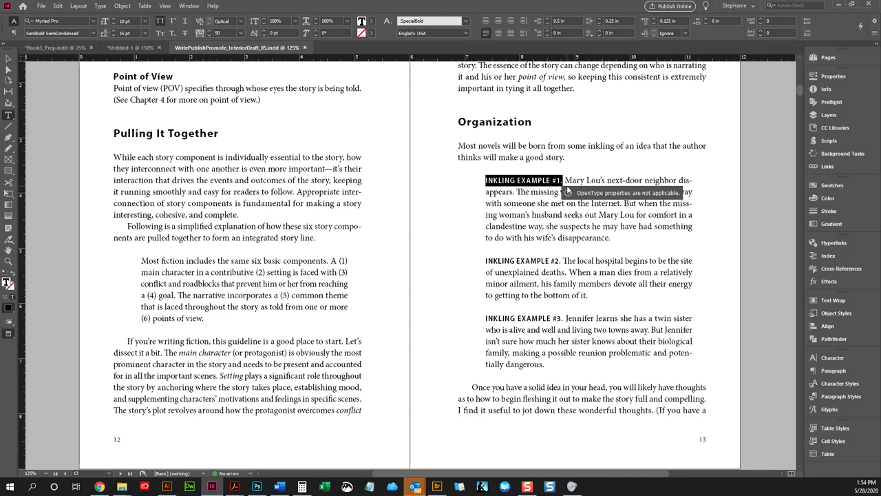
{"action": "left_click_drag", "start_coordinate": [564, 180], "coordinate": [475, 175]}
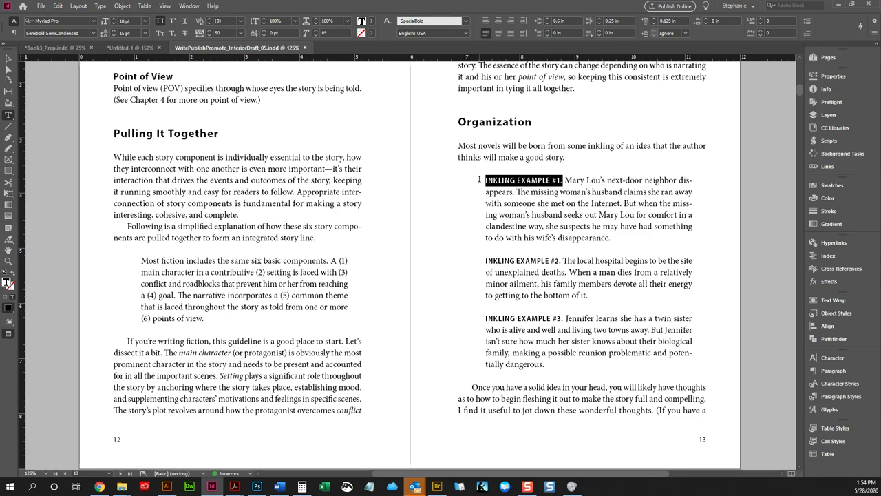
{"action": "left_click_drag", "start_coordinate": [560, 180], "coordinate": [479, 178]}
{"action": "left_click_drag", "start_coordinate": [564, 180], "coordinate": [485, 179]}
{"action": "left_click_drag", "start_coordinate": [567, 261], "coordinate": [486, 260]}
{"action": "left_click", "coordinate": [567, 261]}
- Compare the CHAPTER lead-ins ending in a colon on page 15 with page 13's period-ended lead-ins, and continue to the Chapter 3 opening
{"action": "scroll", "coordinate": [599, 230], "scroll_direction": "down", "scroll_amount": 10}
{"action": "scroll", "coordinate": [598, 230], "scroll_direction": "up", "scroll_amount": 5}
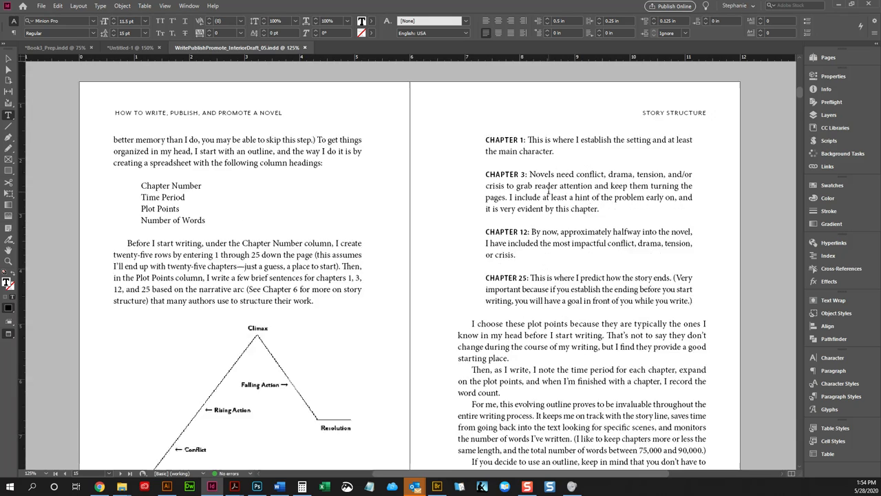
{"action": "left_click_drag", "start_coordinate": [526, 174], "coordinate": [459, 176]}
{"action": "scroll", "coordinate": [553, 205], "scroll_direction": "up", "scroll_amount": 6}
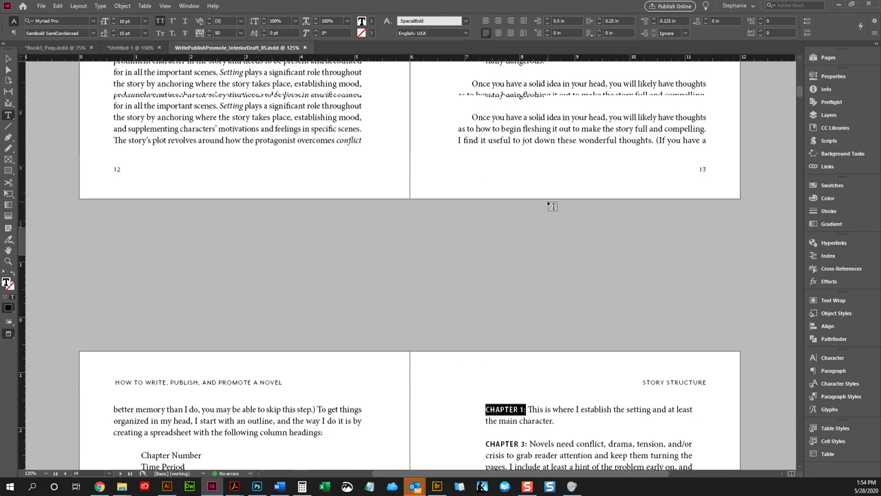
{"action": "left_click_drag", "start_coordinate": [564, 112], "coordinate": [557, 113]}
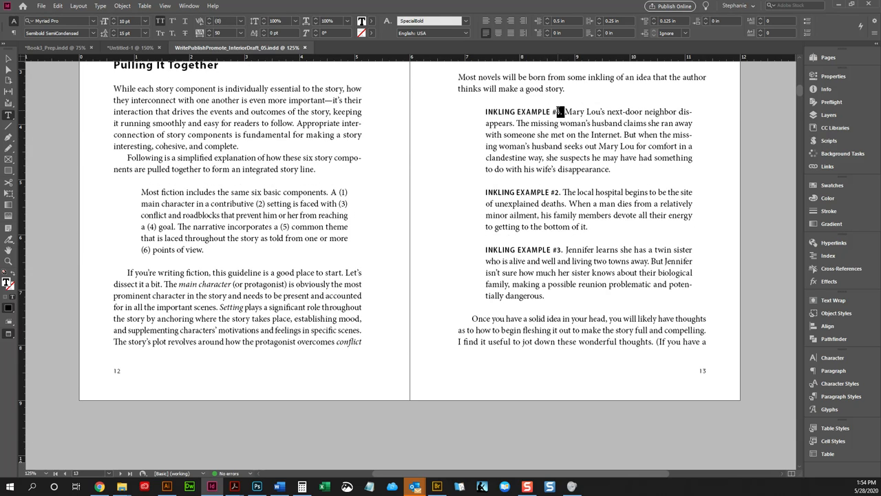
{"action": "scroll", "coordinate": [551, 207], "scroll_direction": "down", "scroll_amount": 6}
{"action": "left_click", "coordinate": [524, 206]}
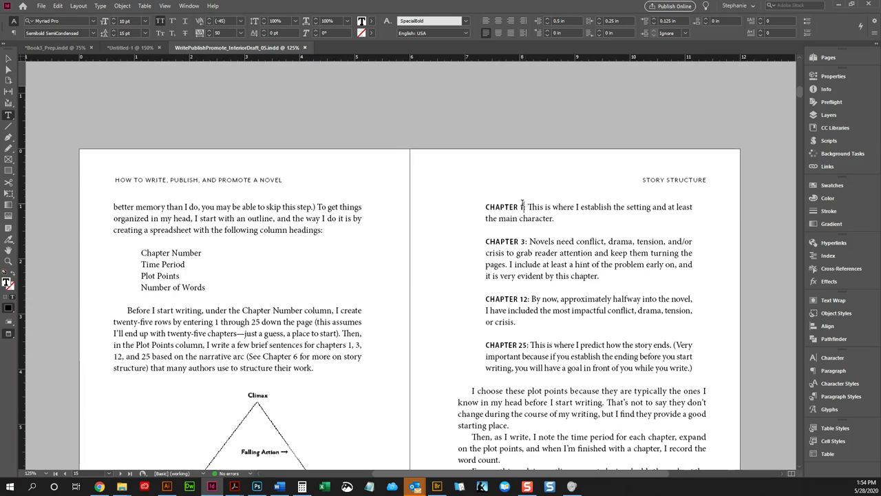
{"action": "scroll", "coordinate": [525, 227], "scroll_direction": "down", "scroll_amount": 12}
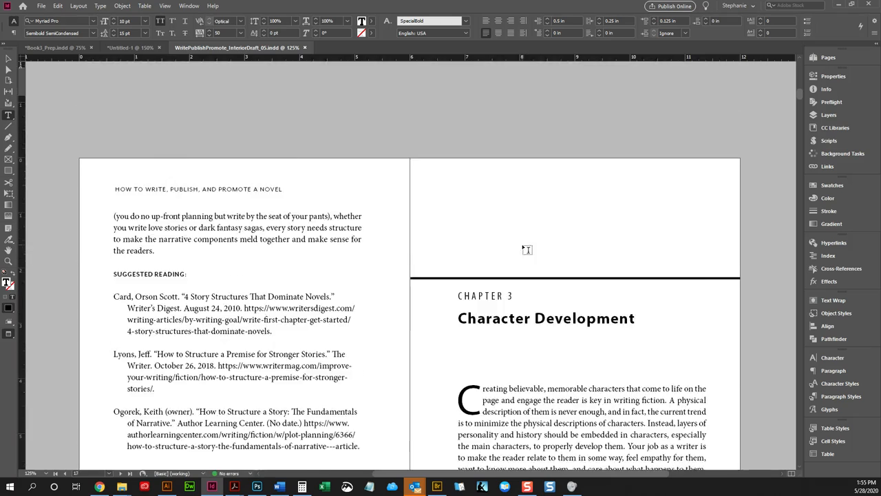
- Highlight the TOO MUCH DESCRIPTION: lead-in on page 19 and the MINOR IMPERFECTIONS lead-in on page 21 to compare where their bold text ends
{"action": "scroll", "coordinate": [551, 229], "scroll_direction": "down", "scroll_amount": 7}
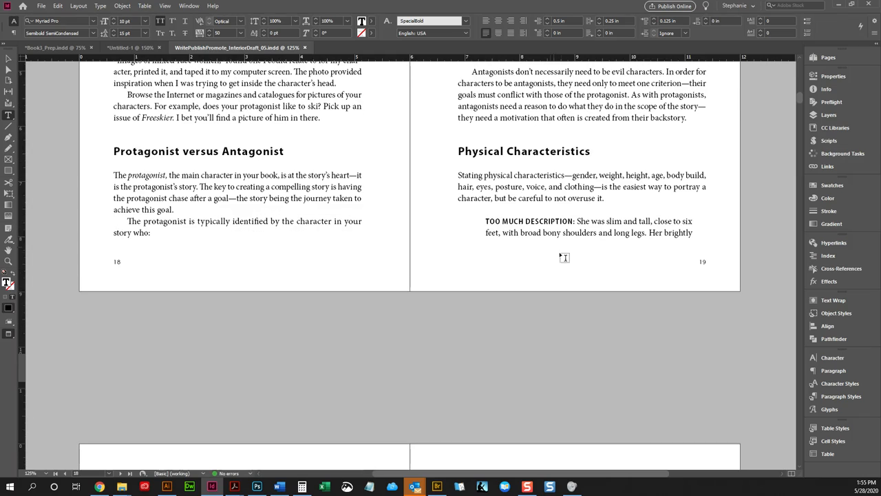
{"action": "left_click", "coordinate": [575, 221]}
{"action": "left_click_drag", "start_coordinate": [574, 221], "coordinate": [486, 221]}
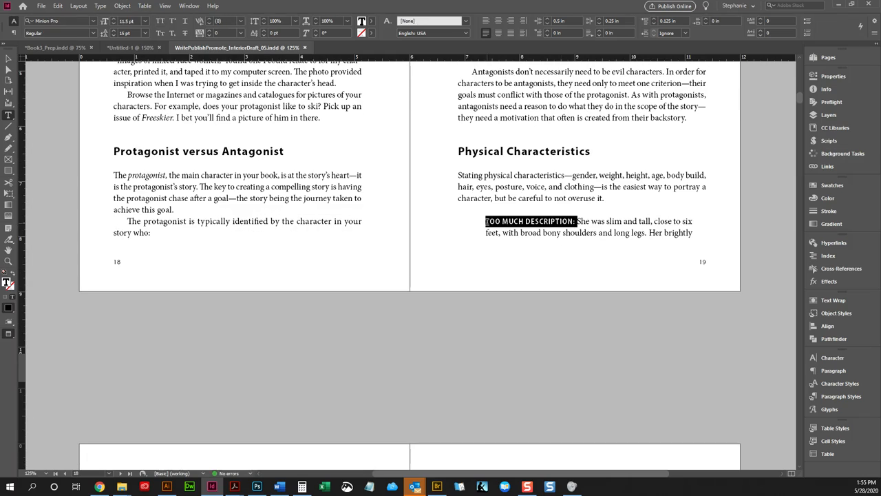
{"action": "scroll", "coordinate": [506, 224], "scroll_direction": "down", "scroll_amount": 10}
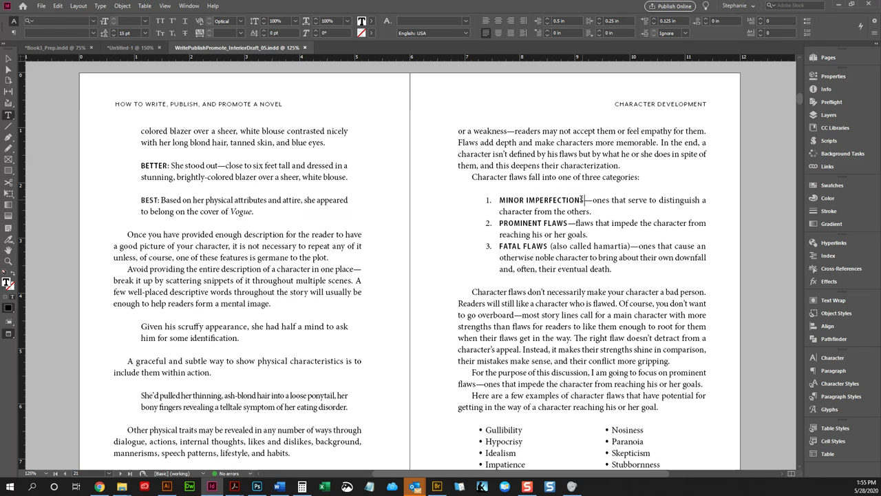
{"action": "left_click_drag", "start_coordinate": [585, 200], "coordinate": [500, 200]}
{"action": "left_click_drag", "start_coordinate": [585, 199], "coordinate": [593, 200]}
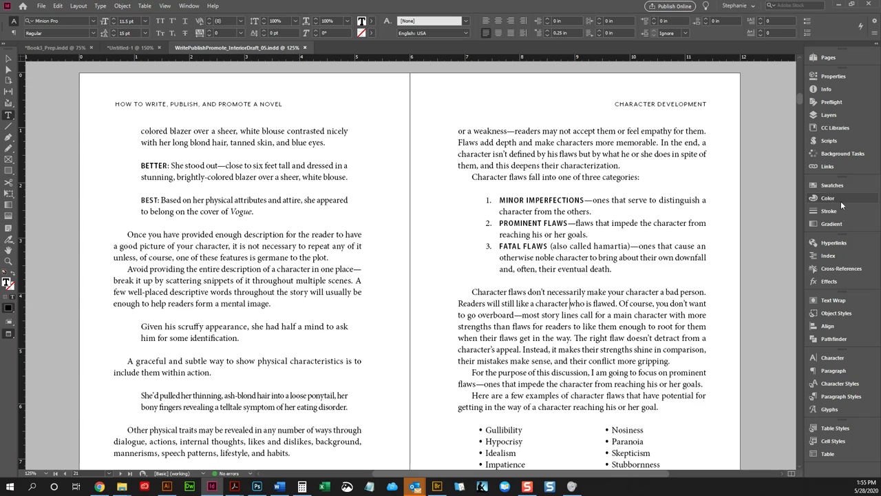
- Show the paragraph styles and check which one the MINOR IMPERFECTIONS list item on page 21 uses
{"action": "left_click", "coordinate": [840, 396]}
{"action": "scroll", "coordinate": [570, 230], "scroll_direction": "down", "scroll_amount": 3}
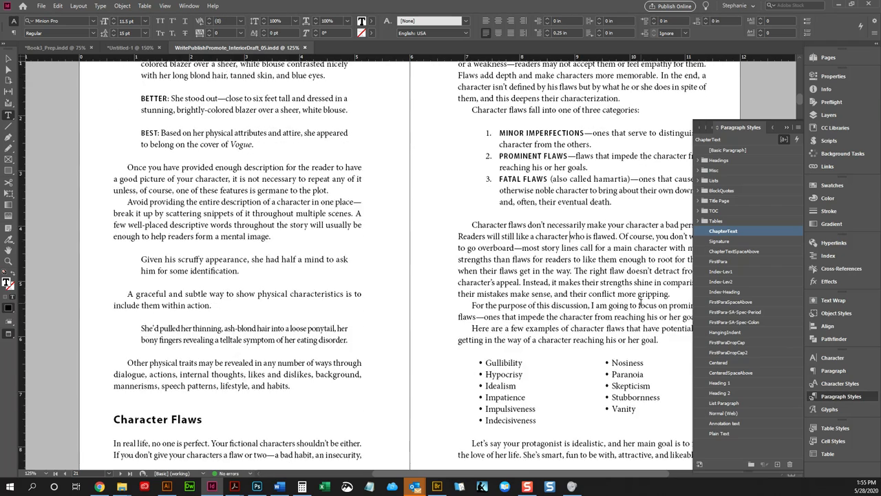
{"action": "scroll", "coordinate": [570, 231], "scroll_direction": "up", "scroll_amount": 4}
{"action": "left_click", "coordinate": [571, 230]}
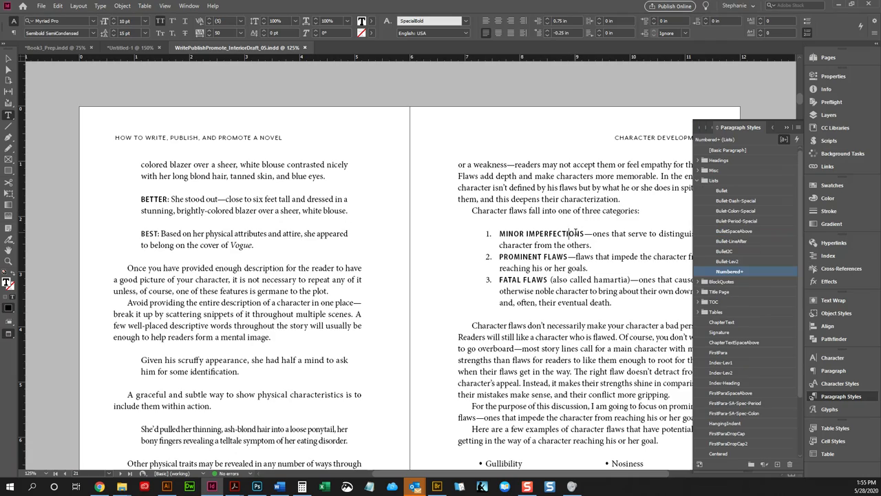
- Continue to page 34 and check the paragraph style of the SECOND PERSON entry with its dash-separated lead-in
{"action": "scroll", "coordinate": [573, 248], "scroll_direction": "down", "scroll_amount": 10}
{"action": "scroll", "coordinate": [575, 256], "scroll_direction": "down", "scroll_amount": 20}
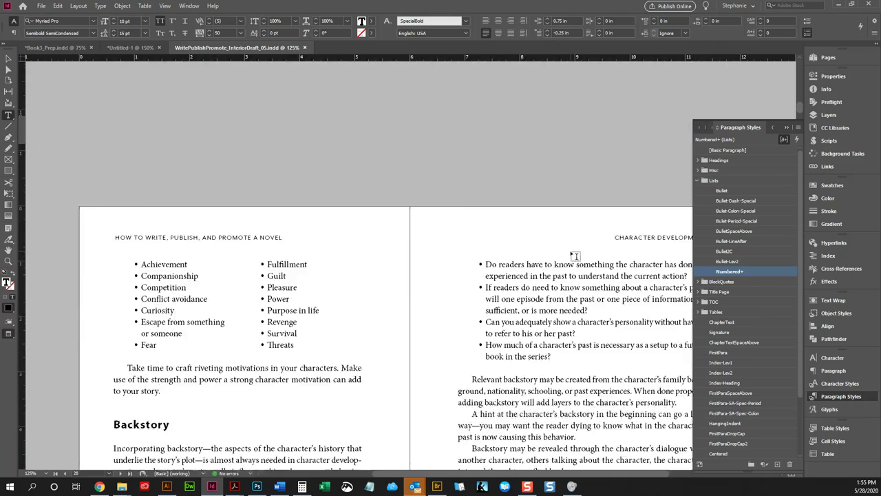
{"action": "scroll", "coordinate": [575, 254], "scroll_direction": "down", "scroll_amount": 6}
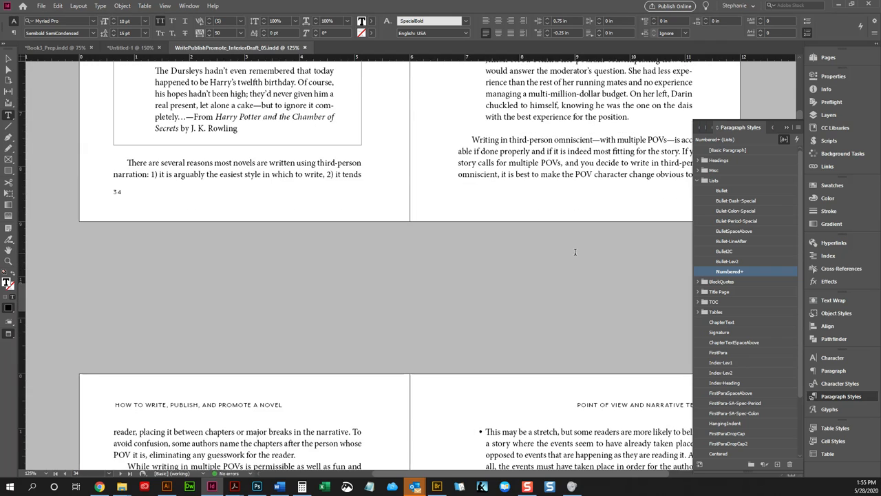
{"action": "scroll", "coordinate": [574, 252], "scroll_direction": "up", "scroll_amount": 3}
{"action": "left_click", "coordinate": [183, 145]}
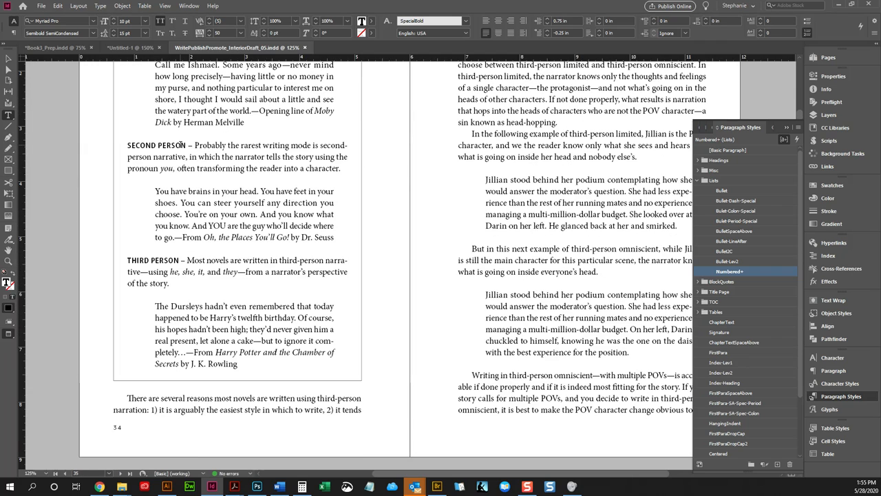
- Continue to page 48 and check the paragraph style of THE QUEST paragraph with its colon-ended lead-in
{"action": "scroll", "coordinate": [337, 195], "scroll_direction": "down", "scroll_amount": 20}
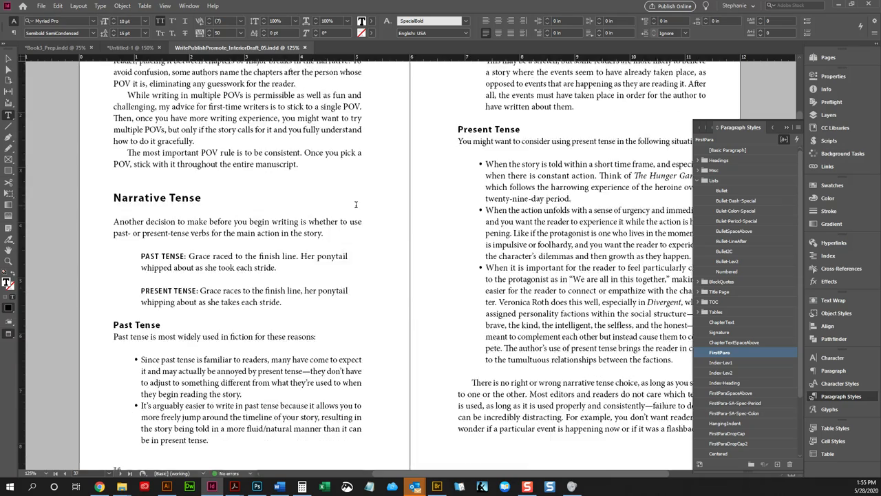
{"action": "scroll", "coordinate": [356, 205], "scroll_direction": "down", "scroll_amount": 15}
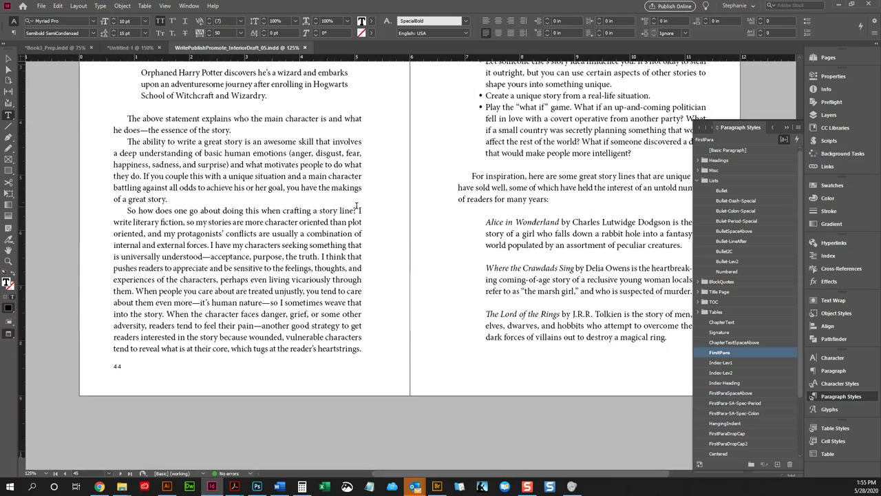
{"action": "scroll", "coordinate": [356, 205], "scroll_direction": "down", "scroll_amount": 7}
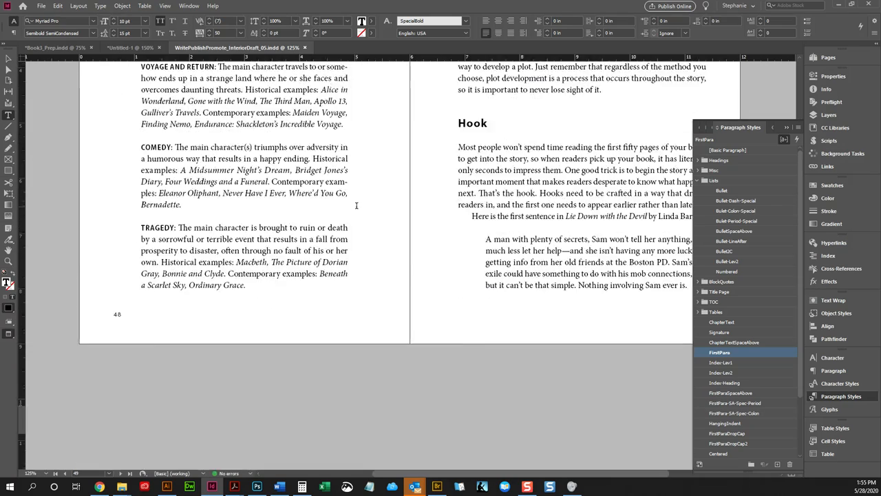
{"action": "scroll", "coordinate": [356, 205], "scroll_direction": "up", "scroll_amount": 4}
{"action": "left_click", "coordinate": [181, 187]}
{"action": "left_click", "coordinate": [169, 187]}
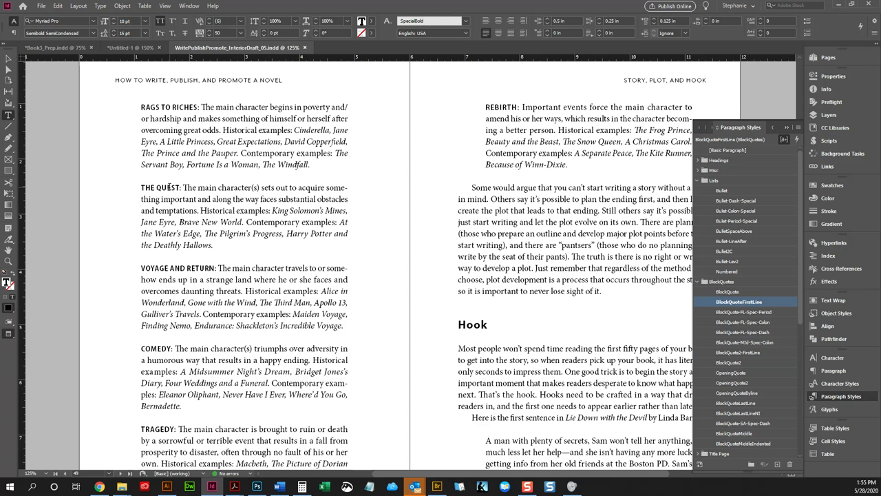
- Highlight the THE QUEST: and RAGS TO RICHES: lead-ins on page 48 and inspect the text formatting that follows them
{"action": "left_click_drag", "start_coordinate": [184, 188], "coordinate": [128, 184]}
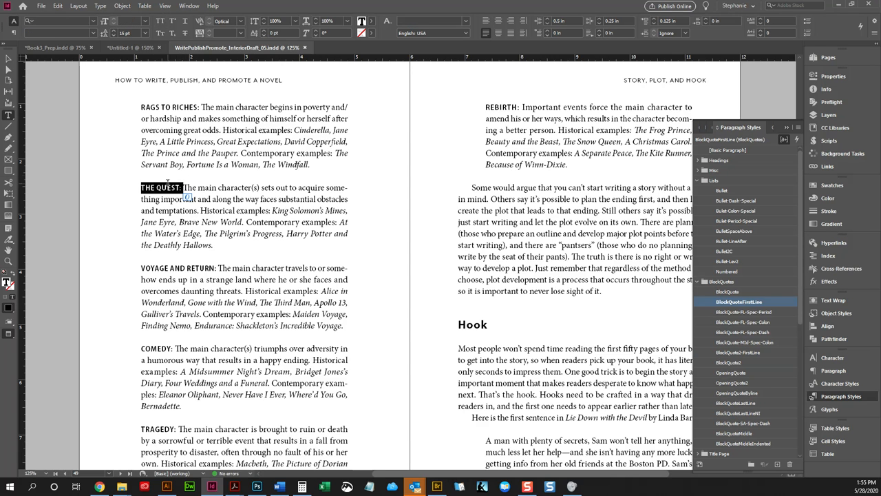
{"action": "left_click_drag", "start_coordinate": [181, 188], "coordinate": [74, 187]}
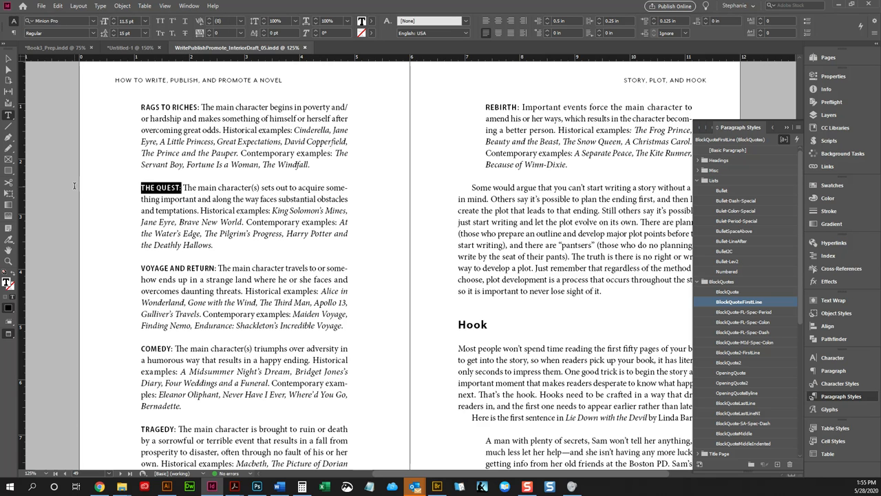
{"action": "left_click_drag", "start_coordinate": [200, 107], "coordinate": [115, 110]}
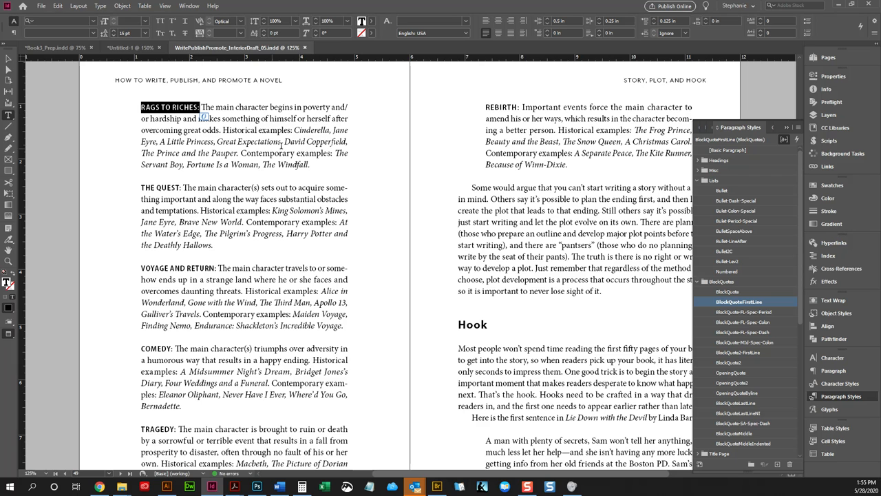
{"action": "left_click", "coordinate": [288, 211]}
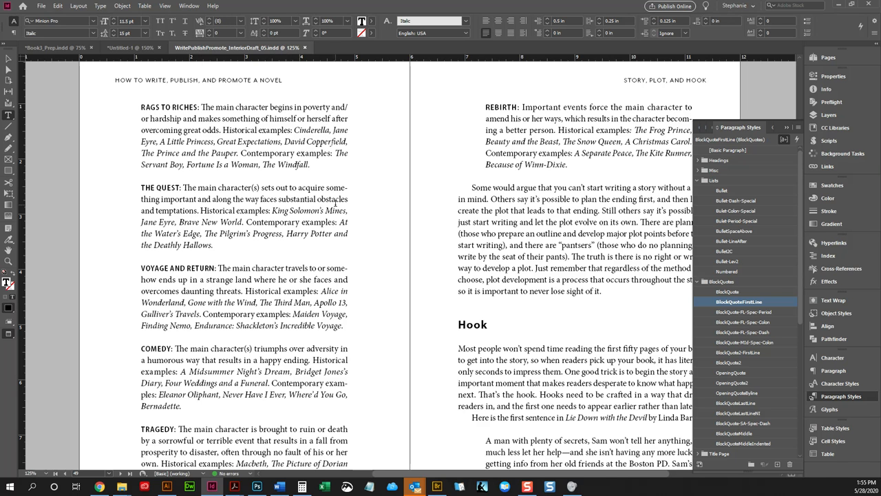
{"action": "left_click", "coordinate": [260, 198]}
- Check the paragraph styles of the STRAIGHTFORWARD bullet on page 59 and the TELLING example on page 67, both with dash-separated lead-ins
{"action": "scroll", "coordinate": [449, 206], "scroll_direction": "down", "scroll_amount": 20}
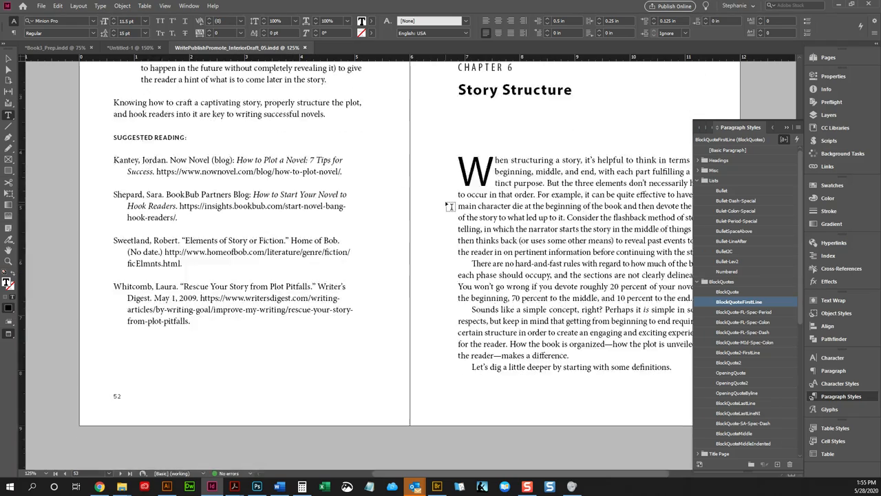
{"action": "scroll", "coordinate": [449, 205], "scroll_direction": "down", "scroll_amount": 10}
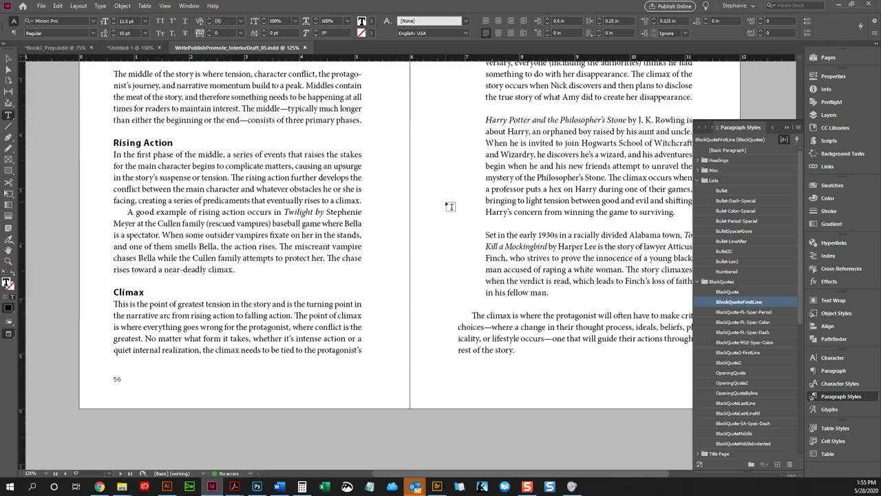
{"action": "scroll", "coordinate": [450, 206], "scroll_direction": "down", "scroll_amount": 8}
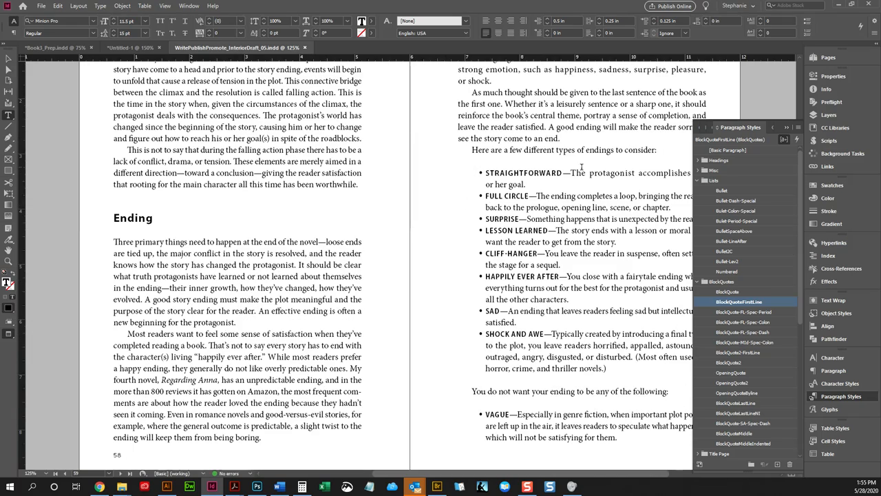
{"action": "left_click", "coordinate": [582, 168]}
{"action": "scroll", "coordinate": [564, 179], "scroll_direction": "down", "scroll_amount": 20}
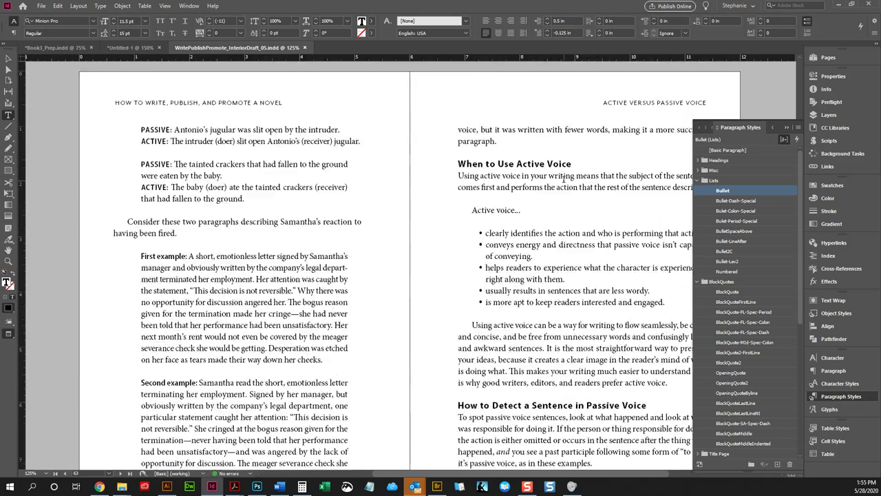
{"action": "scroll", "coordinate": [563, 179], "scroll_direction": "down", "scroll_amount": 15}
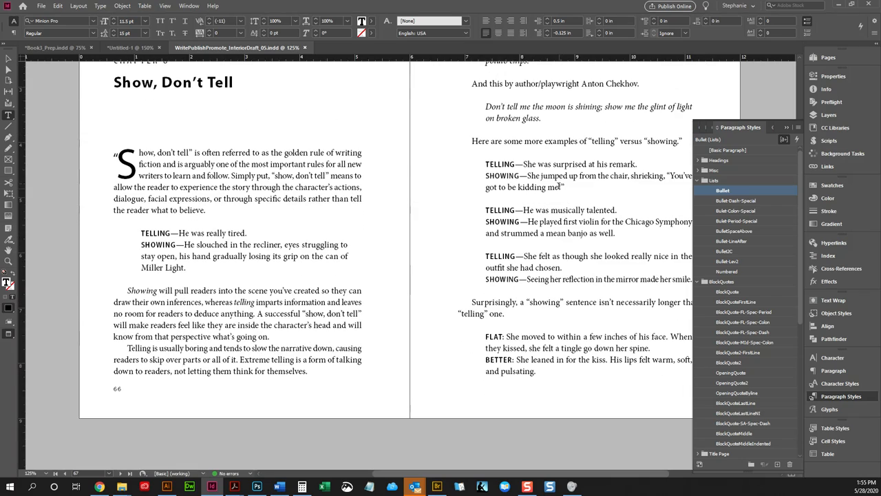
{"action": "left_click", "coordinate": [546, 163]}
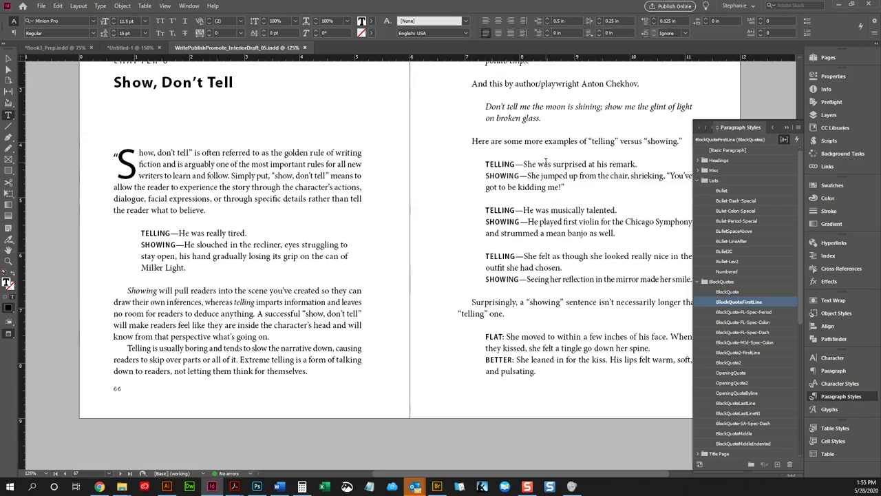
- Check the paragraph style of the HUMAN AGAINST SOCIETY paragraph on page 73 and compare the neighbouring conflict lead-ins
{"action": "scroll", "coordinate": [546, 163], "scroll_direction": "down", "scroll_amount": 20}
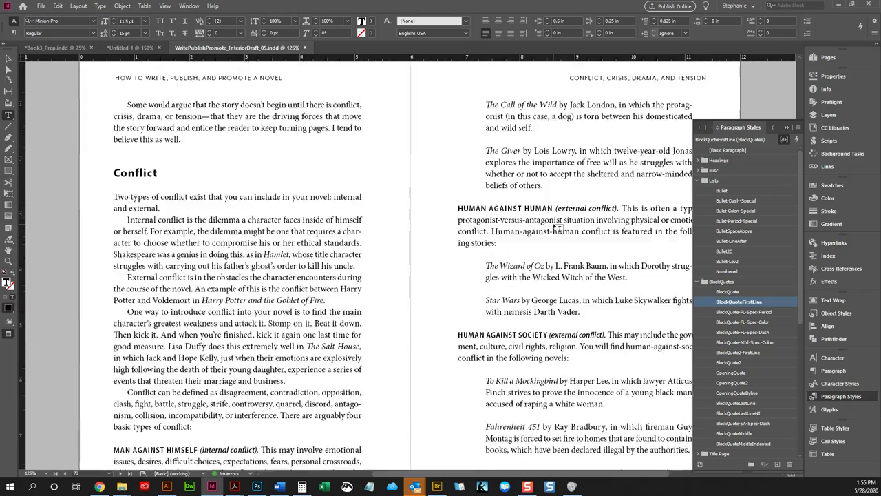
{"action": "scroll", "coordinate": [558, 231], "scroll_direction": "up", "scroll_amount": 5}
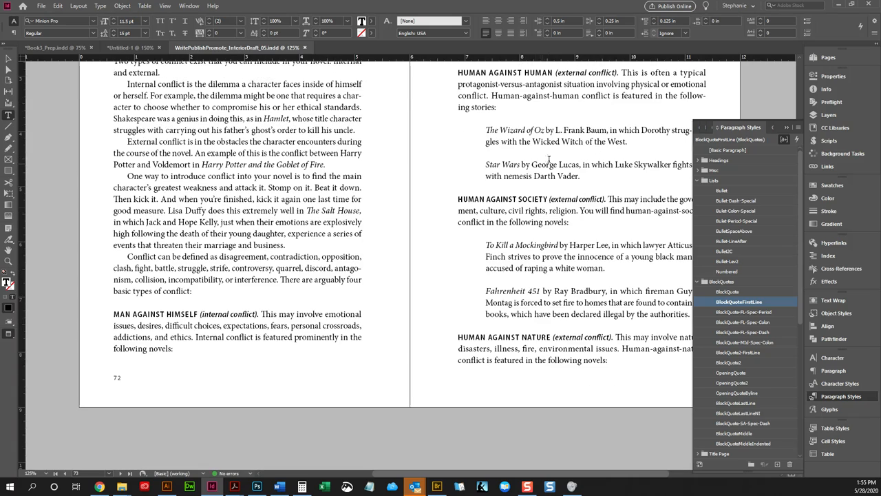
{"action": "left_click", "coordinate": [623, 199]}
{"action": "scroll", "coordinate": [611, 195], "scroll_direction": "up", "scroll_amount": 4}
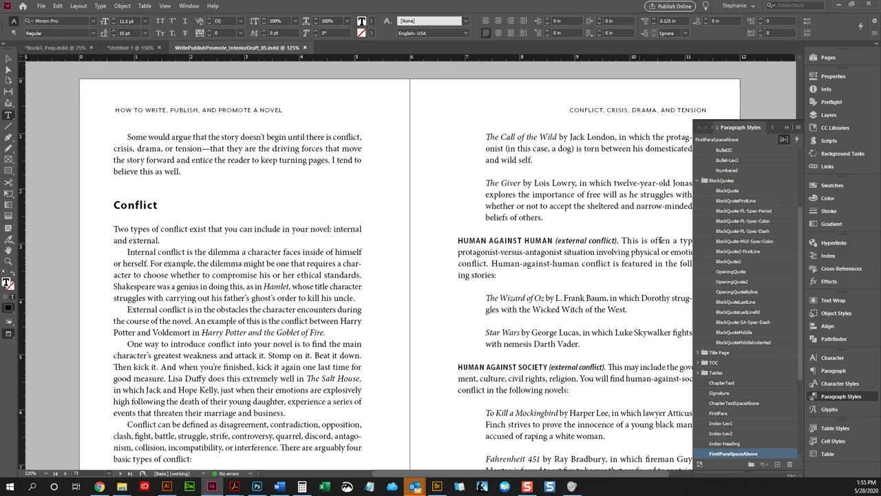
- Continue to page 87 and check the paragraph style of the EXAMPLE 2 paragraph about A Christmas Carol
{"action": "scroll", "coordinate": [640, 239], "scroll_direction": "down", "scroll_amount": 20}
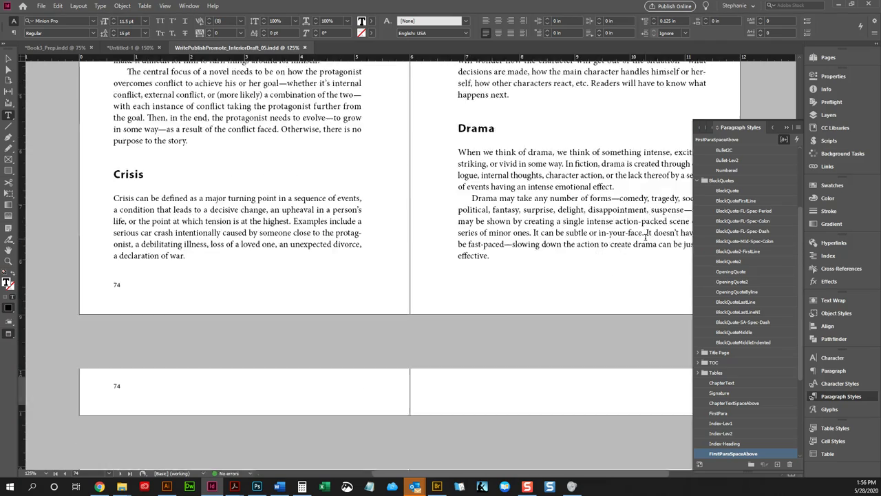
{"action": "scroll", "coordinate": [646, 236], "scroll_direction": "down", "scroll_amount": 20}
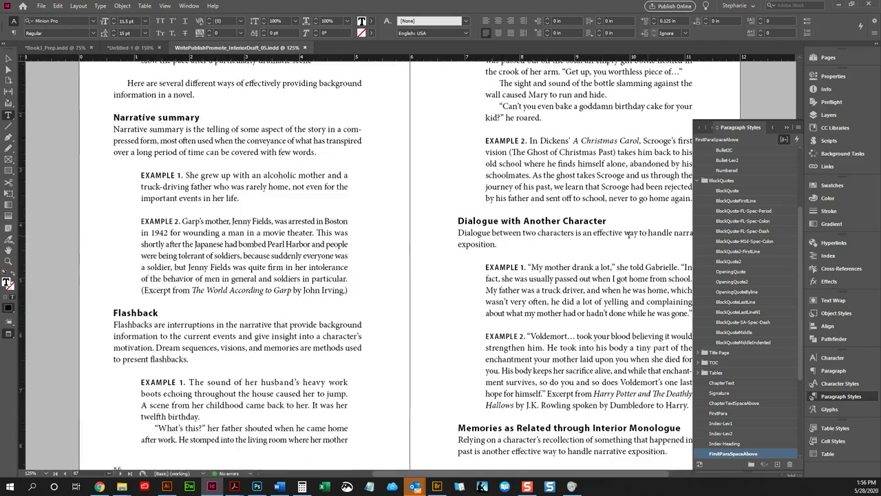
{"action": "left_click", "coordinate": [552, 164]}
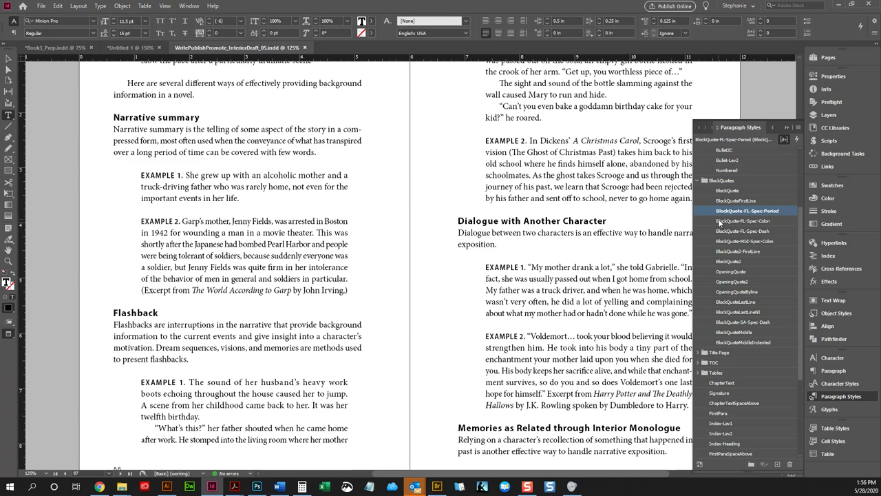
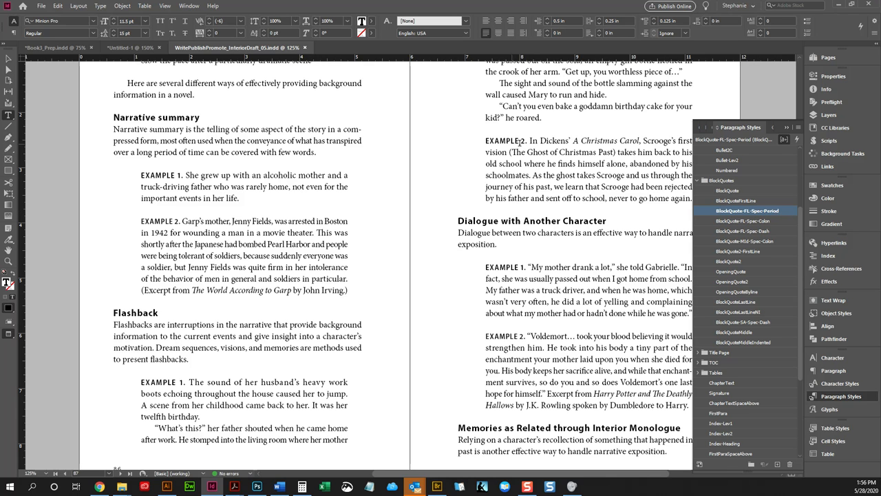
- Highlight the EXAMPLE 2. lead-in above Dialogue with Another Character and look for its SpecialBold style among the character styles
{"action": "left_click_drag", "start_coordinate": [527, 141], "coordinate": [461, 140]}
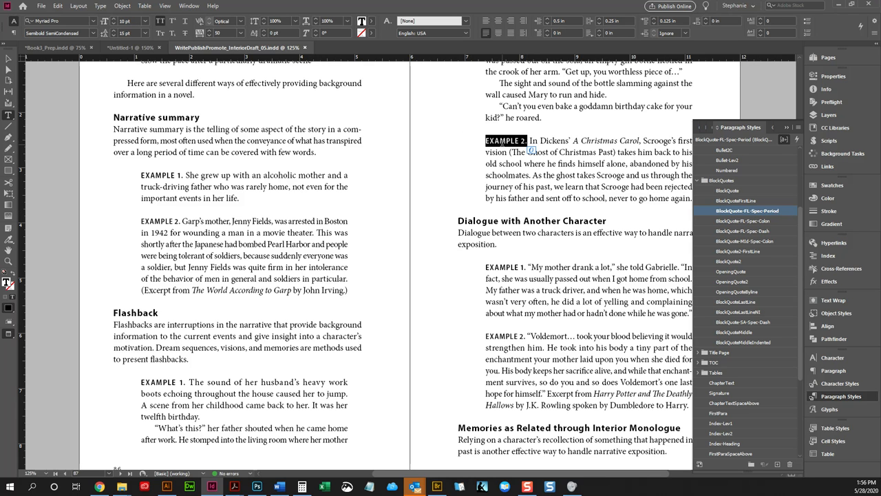
{"action": "left_click", "coordinate": [839, 383]}
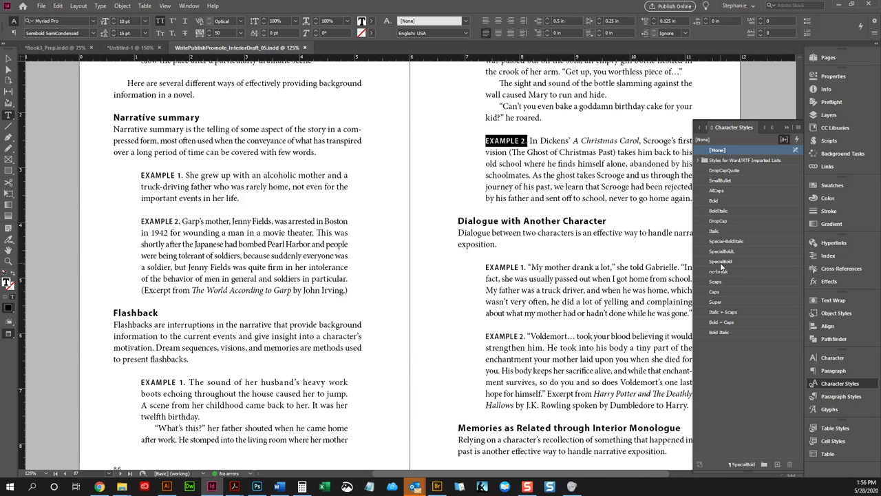
{"action": "left_click", "coordinate": [787, 128]}
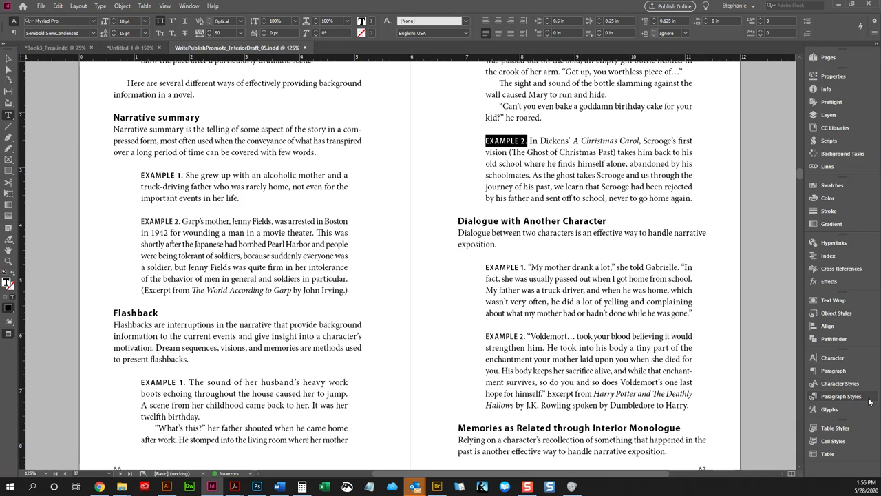
- Open the BlockQuote-FL-Spec-Period paragraph style for editing and show its drop cap and nested style settings
{"action": "left_click", "coordinate": [842, 396]}
{"action": "right_click", "coordinate": [739, 211]}
{"action": "left_click", "coordinate": [738, 215]}
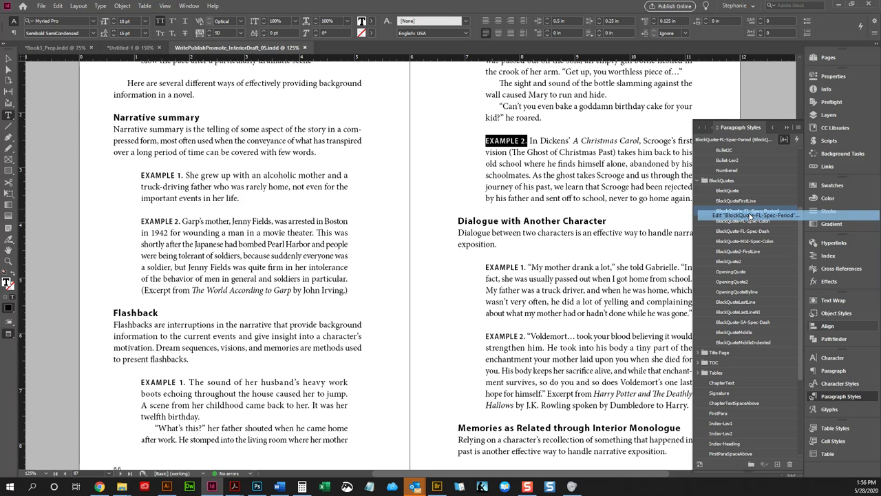
{"action": "left_click", "coordinate": [386, 314]}
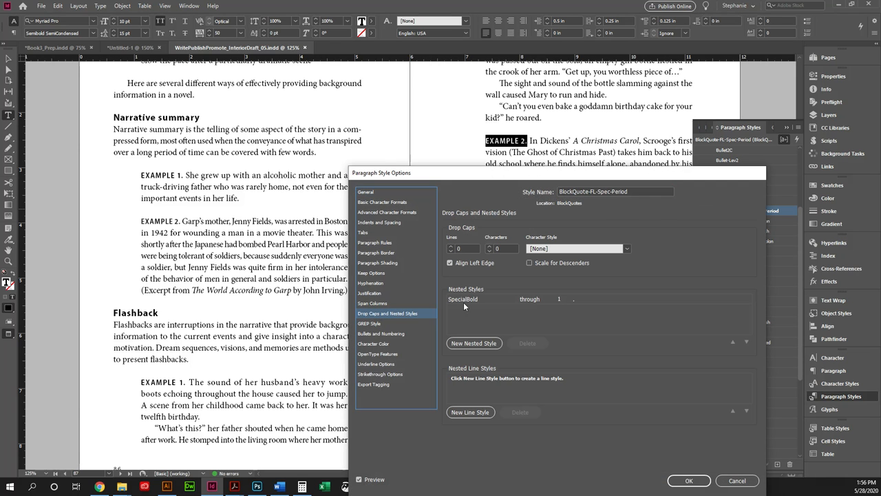
- Review each setting of the SpecialBold through 1 period nested style and close the paragraph style options without changing anything
{"action": "left_click", "coordinate": [487, 300]}
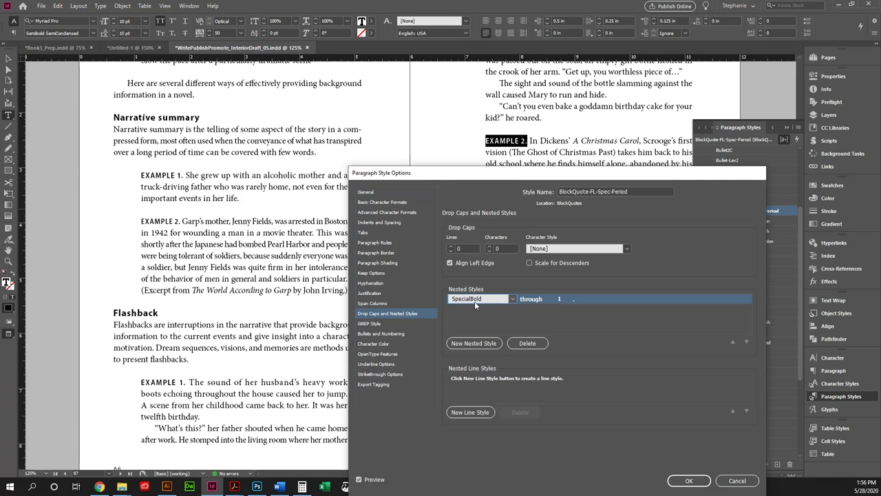
{"action": "left_click", "coordinate": [528, 299]}
{"action": "left_click", "coordinate": [562, 299]}
{"action": "left_click", "coordinate": [577, 299]}
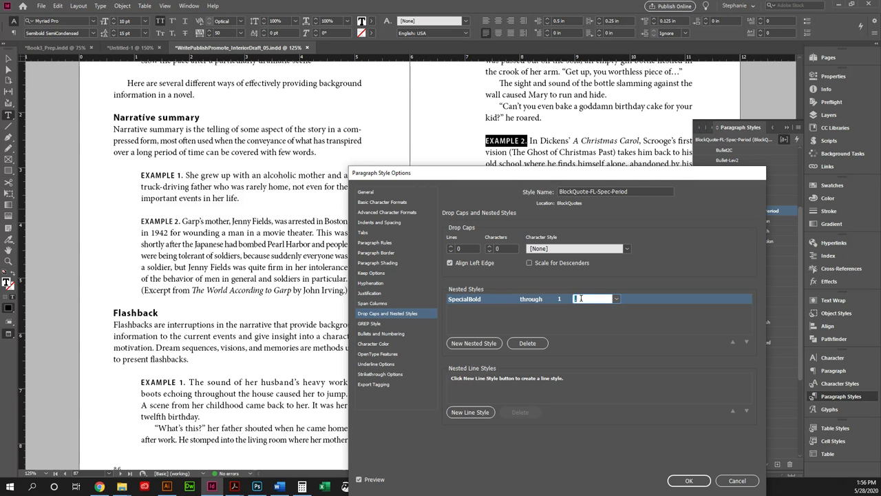
{"action": "left_click", "coordinate": [750, 480]}
- Apply the ChapterText paragraph style to the EXAMPLE 2 paragraph about A Christmas Carol on page 87
{"action": "left_click", "coordinate": [592, 152]}
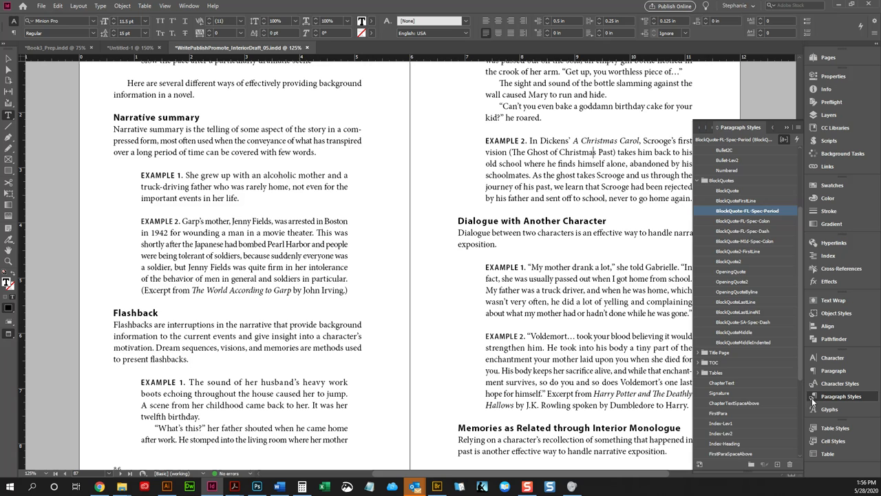
{"action": "scroll", "coordinate": [730, 187], "scroll_direction": "up", "scroll_amount": 3}
{"action": "scroll", "coordinate": [731, 191], "scroll_direction": "down", "scroll_amount": 3}
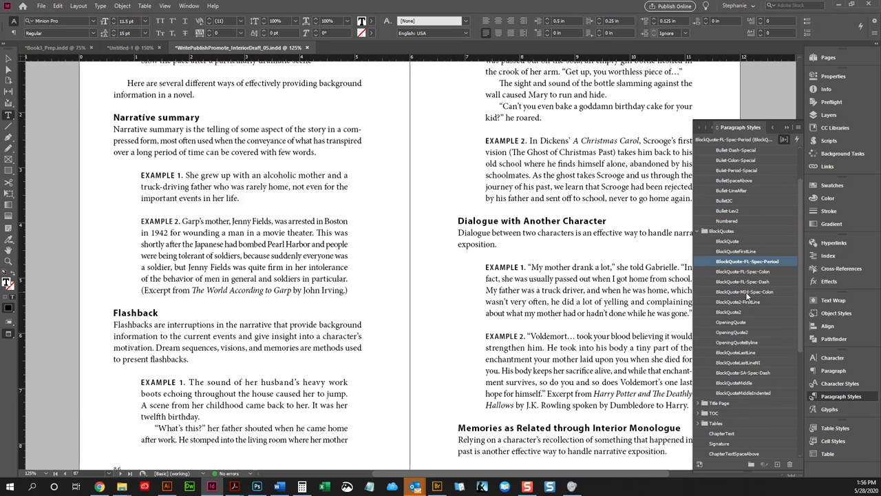
{"action": "scroll", "coordinate": [744, 296], "scroll_direction": "up", "scroll_amount": 3}
{"action": "scroll", "coordinate": [716, 207], "scroll_direction": "down", "scroll_amount": 3}
{"action": "scroll", "coordinate": [718, 315], "scroll_direction": "down", "scroll_amount": 5}
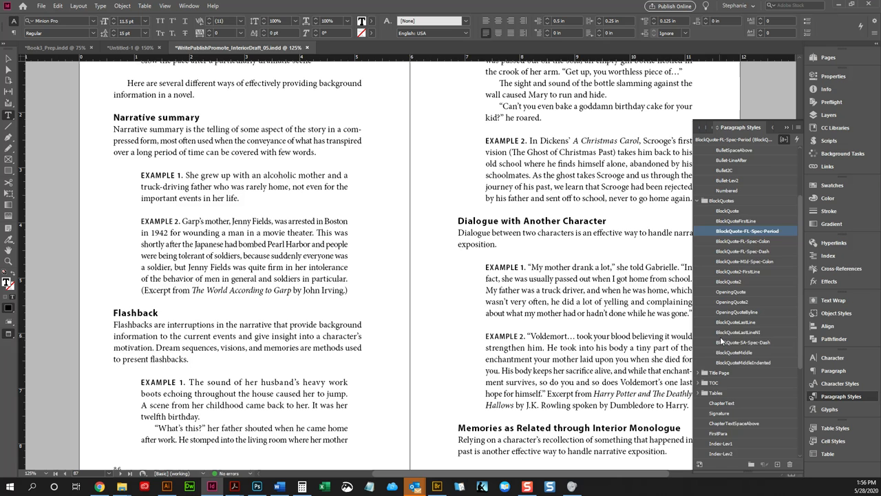
{"action": "left_click", "coordinate": [721, 333]}
{"action": "scroll", "coordinate": [557, 252], "scroll_direction": "up", "scroll_amount": 3}
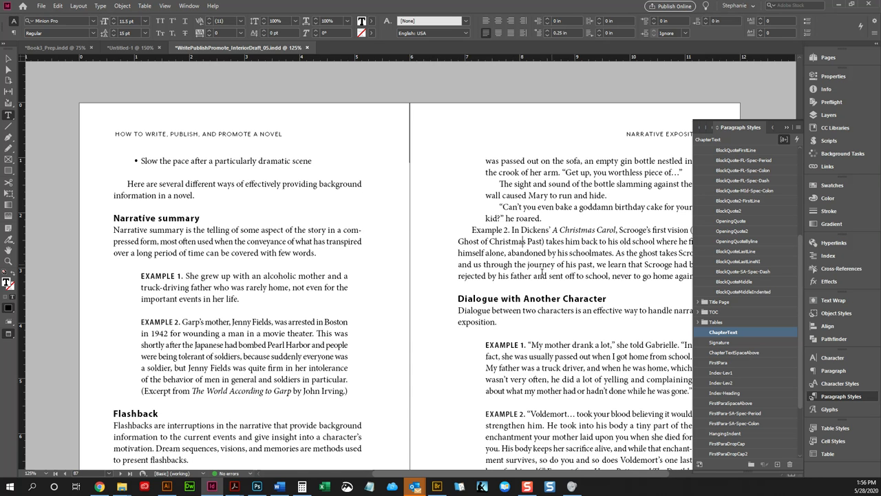
{"action": "scroll", "coordinate": [543, 272], "scroll_direction": "down", "scroll_amount": 2}
{"action": "scroll", "coordinate": [529, 208], "scroll_direction": "up", "scroll_amount": 1}
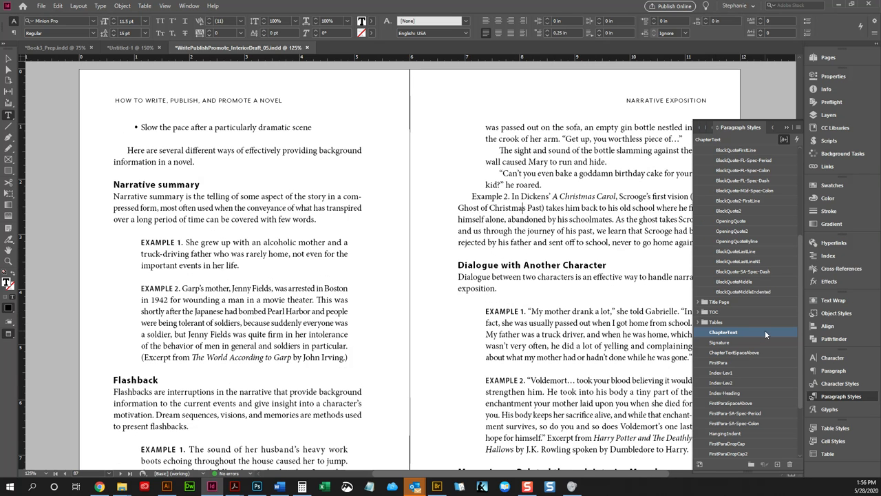
- Reapply the BlockQuote-FL-Spec-Period paragraph style to the A Christmas Carol paragraph and check its Example 2 lead-in
{"action": "scroll", "coordinate": [751, 342], "scroll_direction": "up", "scroll_amount": 1}
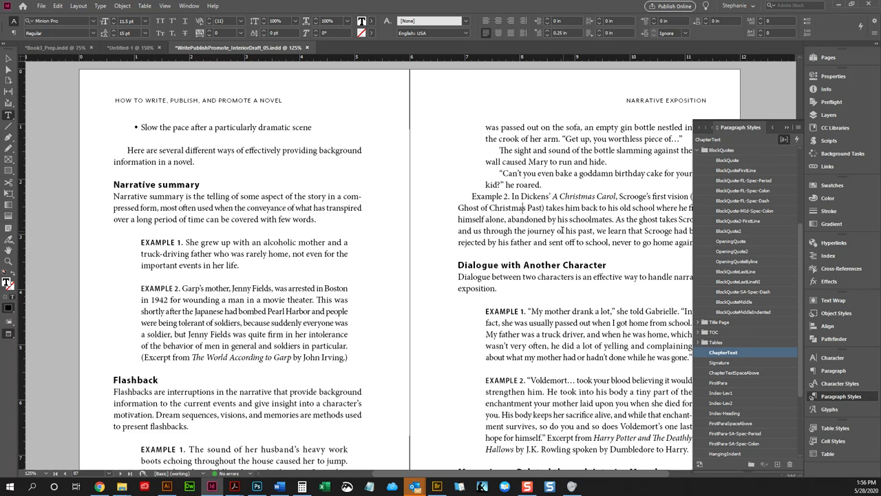
{"action": "left_click_drag", "start_coordinate": [471, 197], "coordinate": [513, 198]}
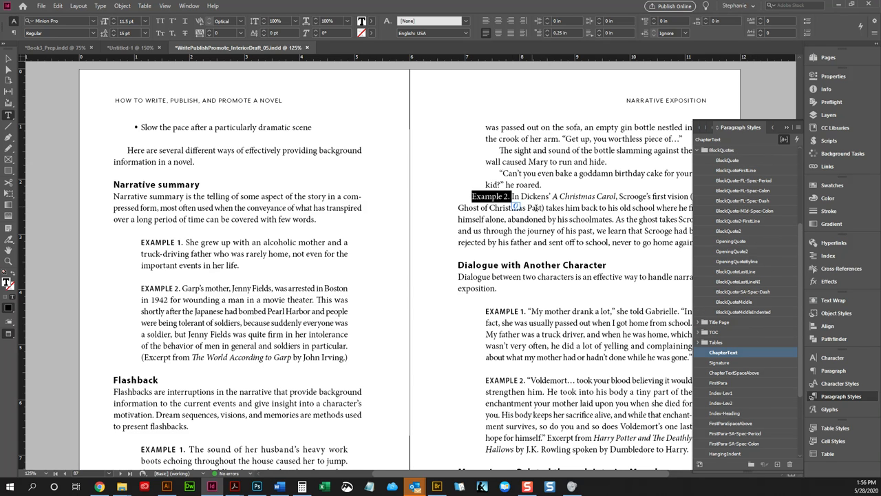
{"action": "left_click", "coordinate": [552, 219]}
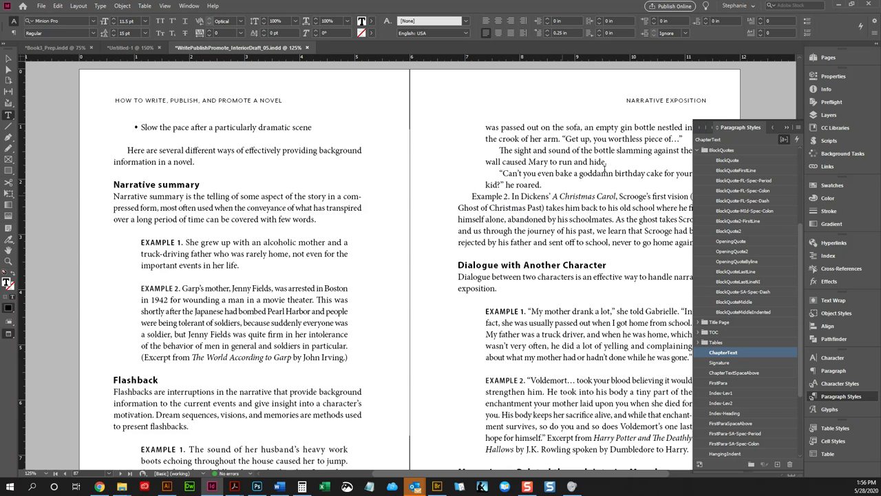
{"action": "left_click", "coordinate": [758, 181]}
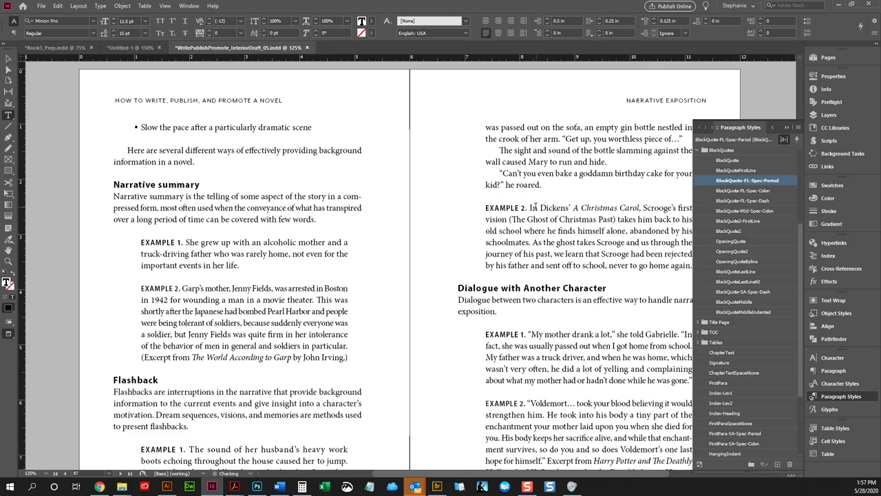
{"action": "left_click_drag", "start_coordinate": [530, 205], "coordinate": [483, 202]}
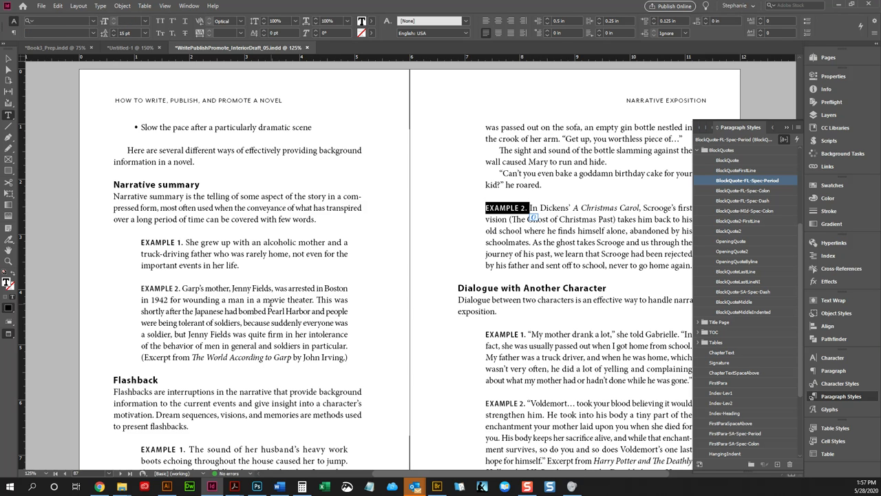
{"action": "left_click", "coordinate": [521, 272]}
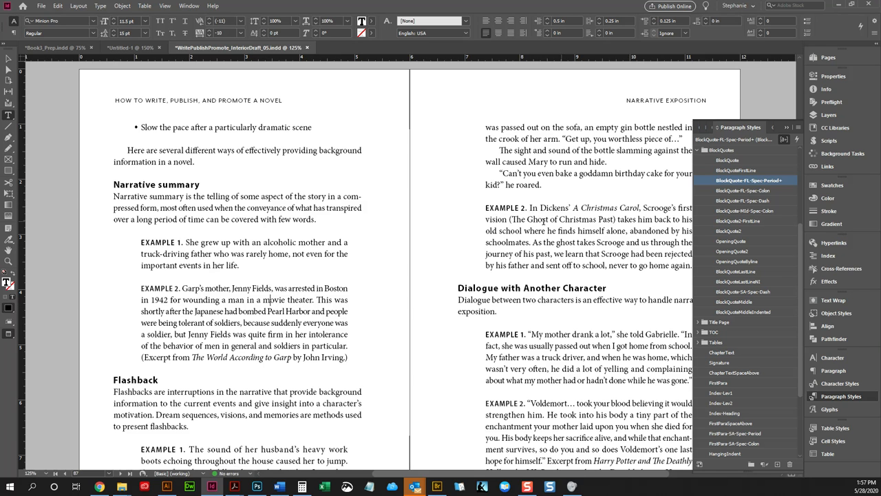